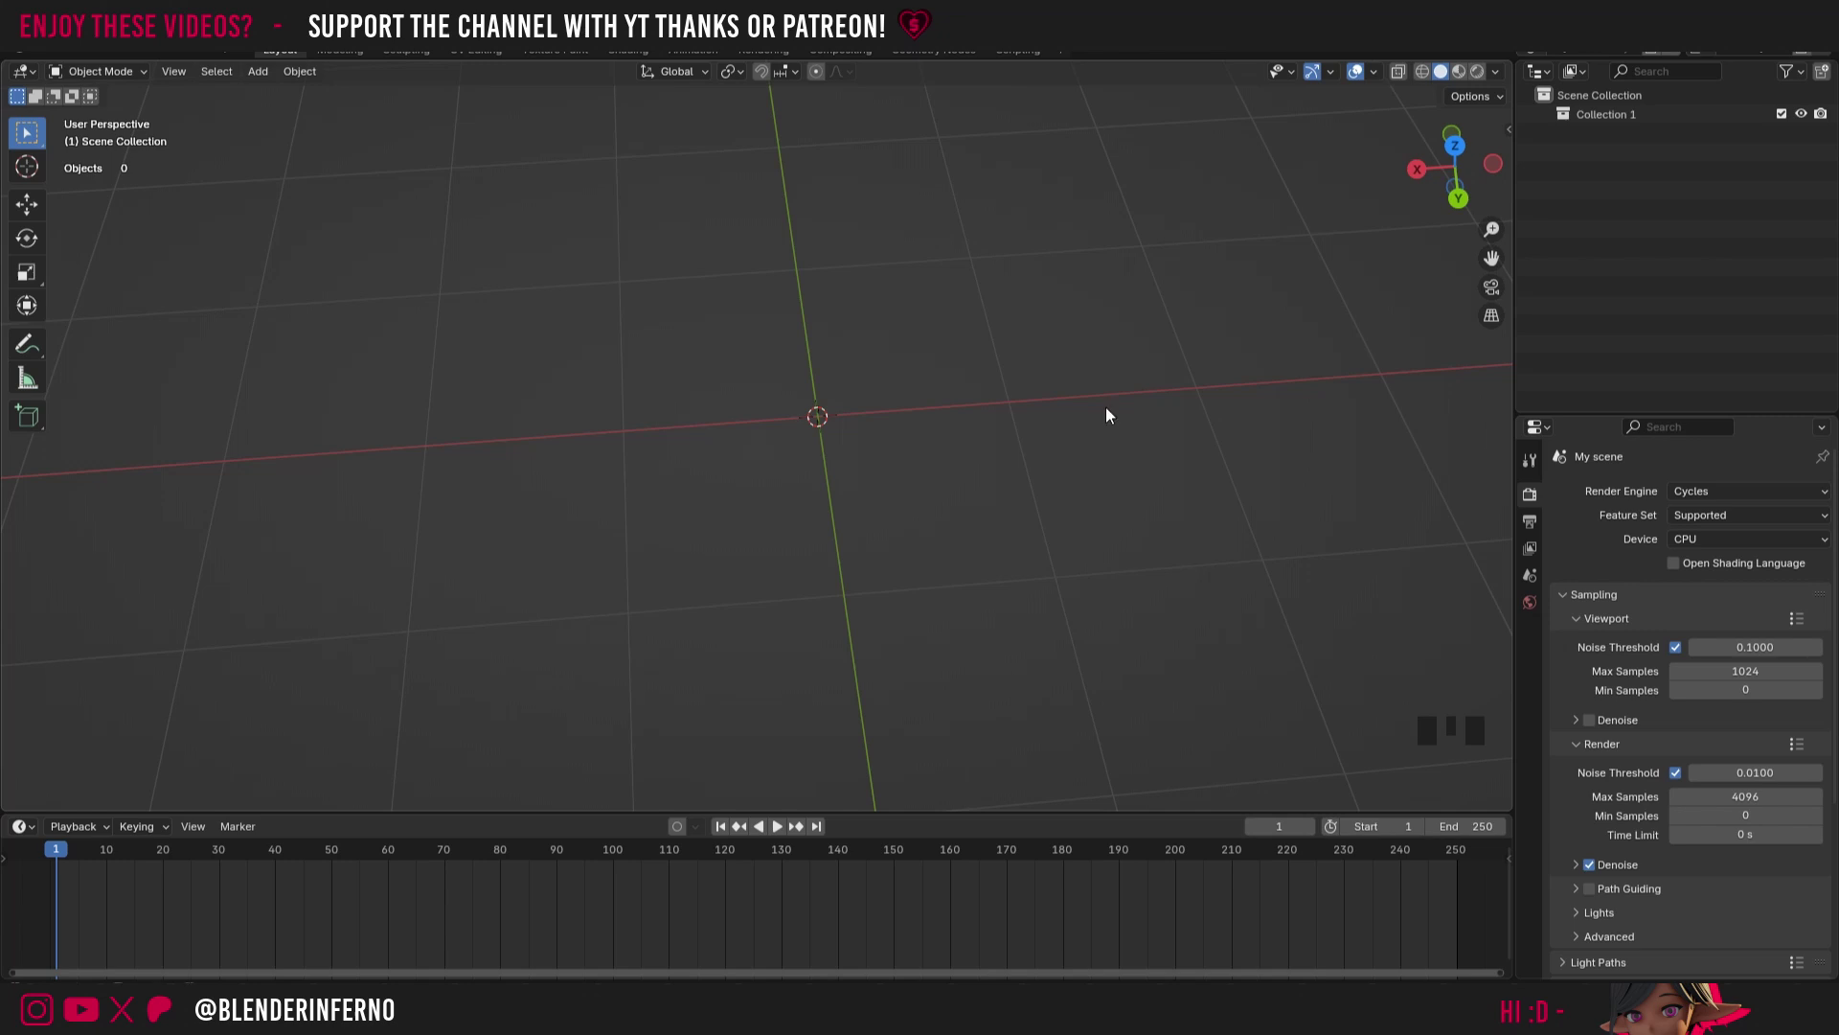
Step: Add a plane mesh to the scene
{"action": "key", "text": "shift+a"}
{"action": "mouse_move", "coordinate": [1052, 432]}
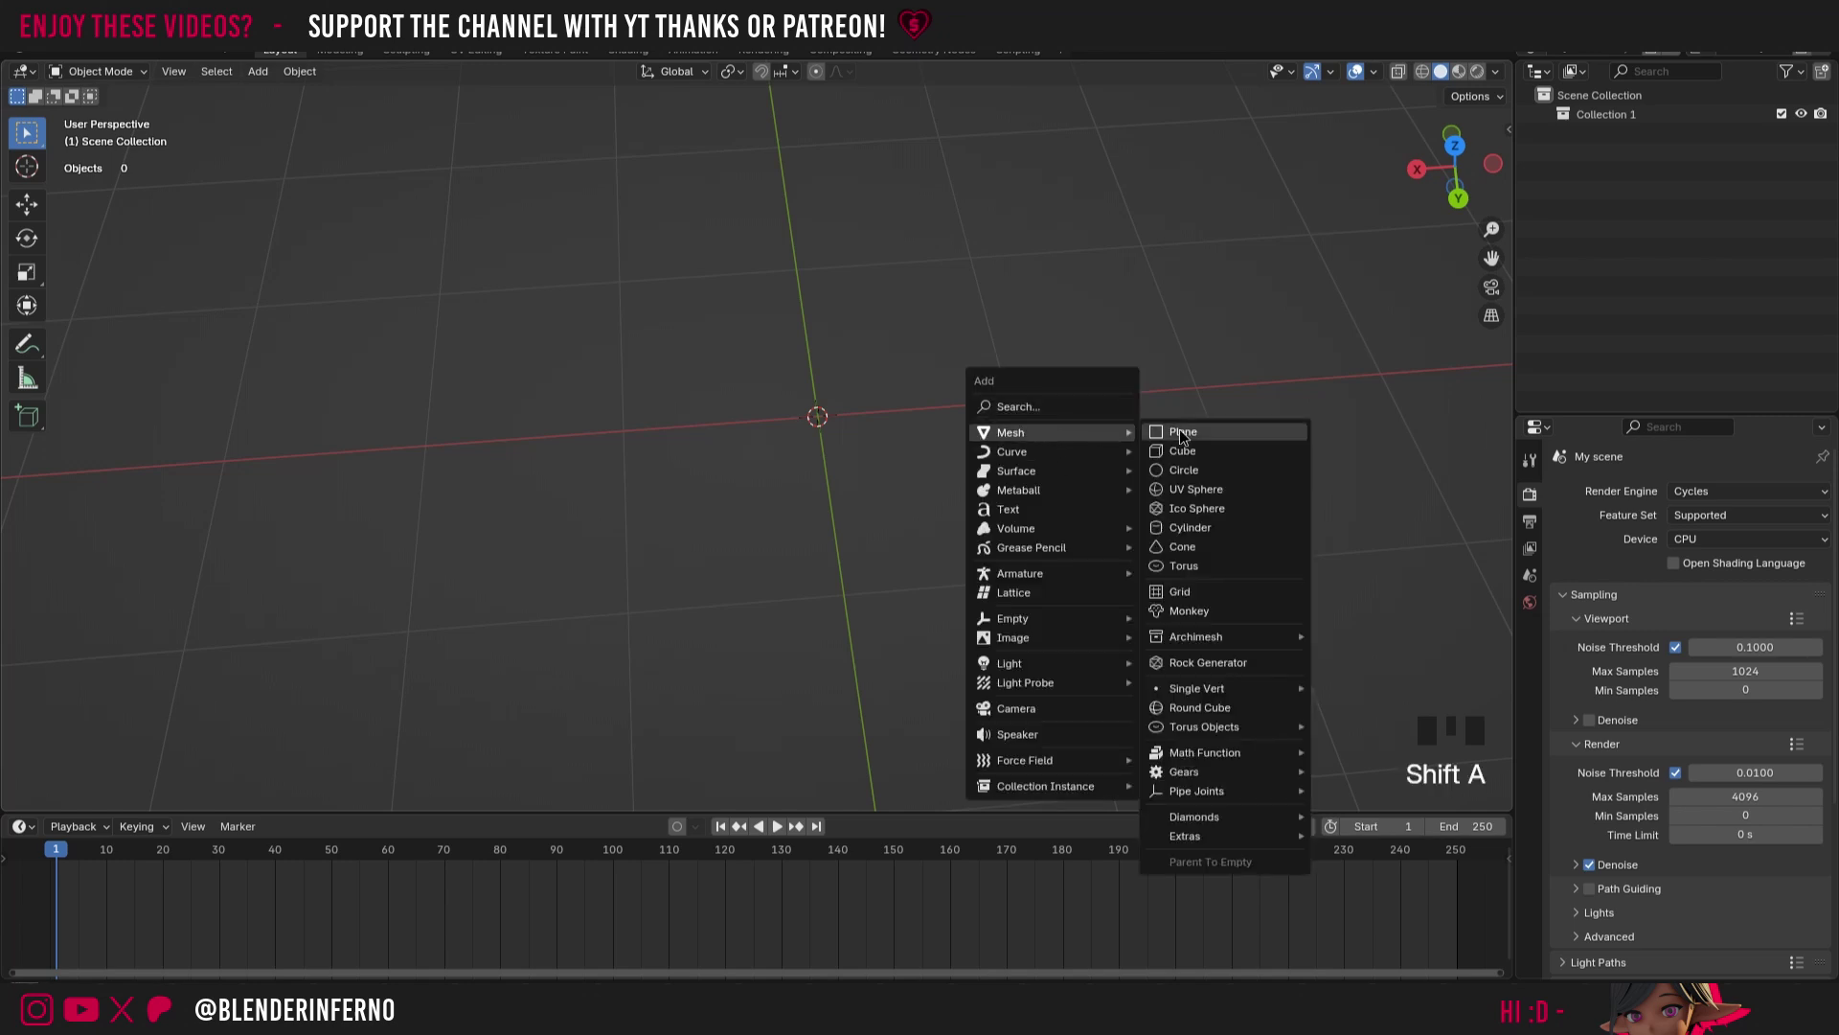
{"action": "left_click", "coordinate": [1181, 431]}
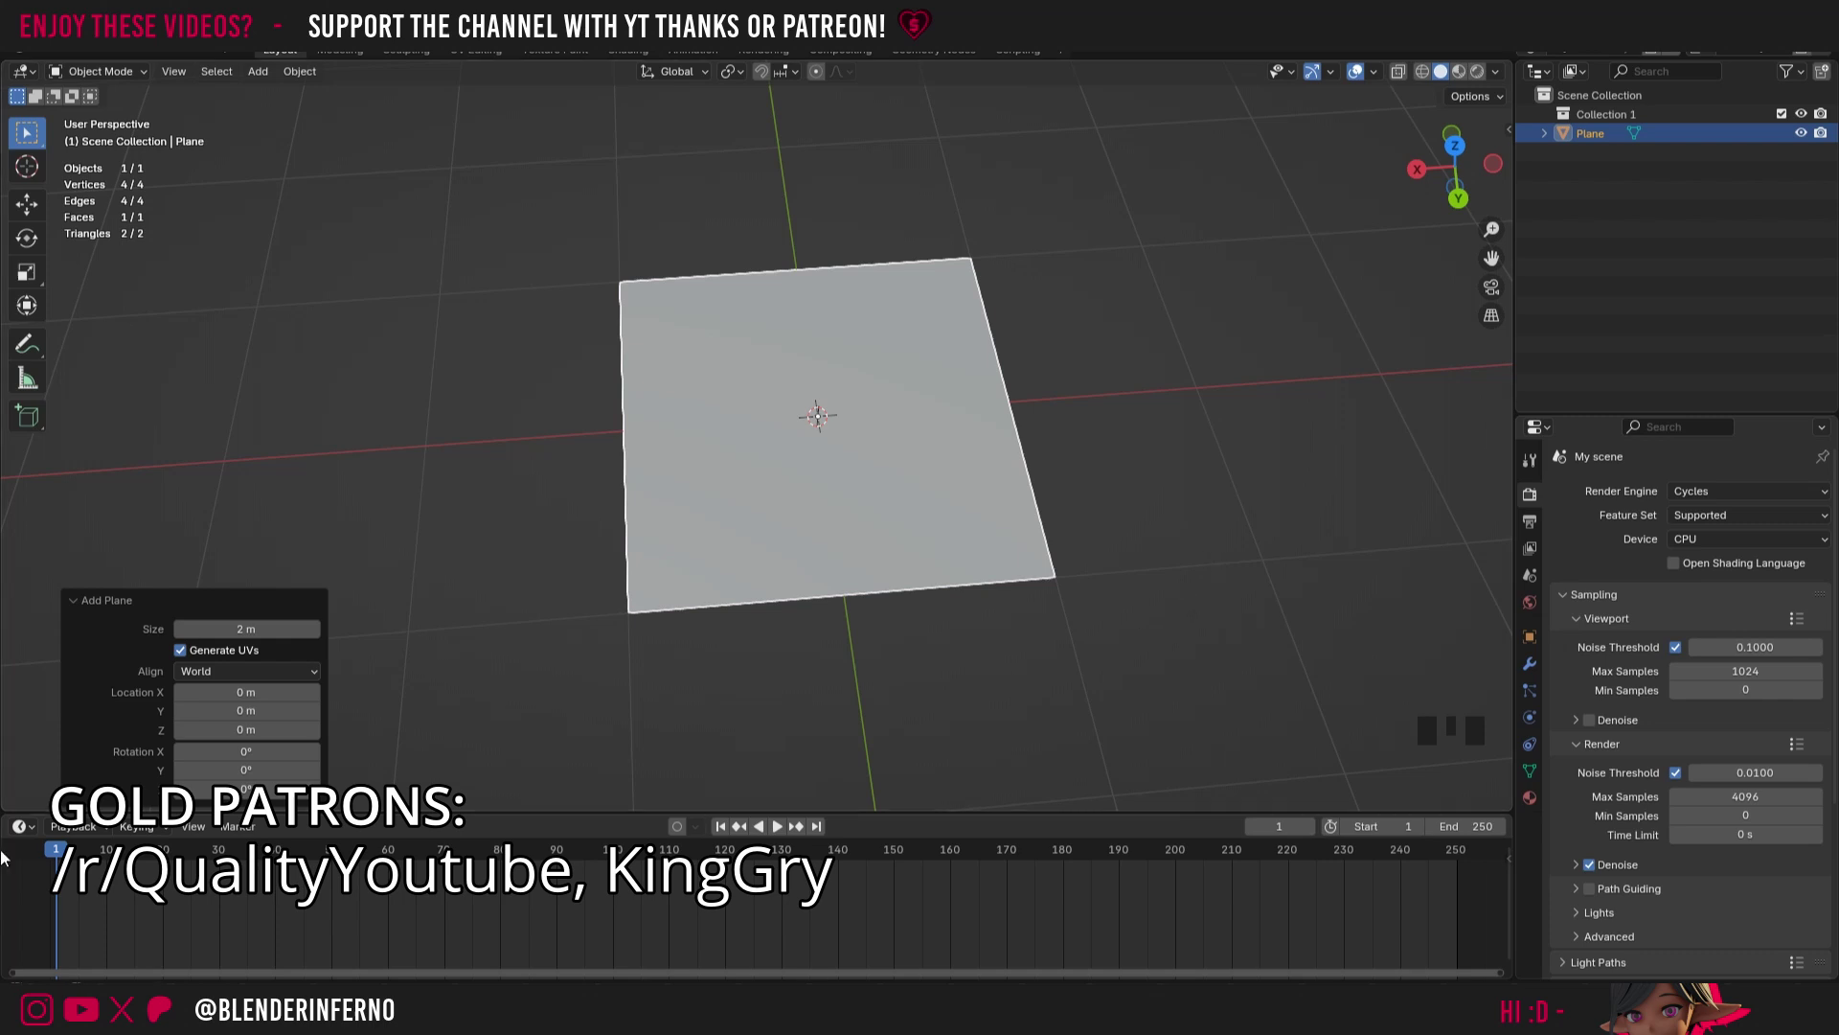
Step: Turn the bottom timeline into an enlarged Object Shader Editor and create a new material for the plane
{"action": "left_click", "coordinate": [26, 830]}
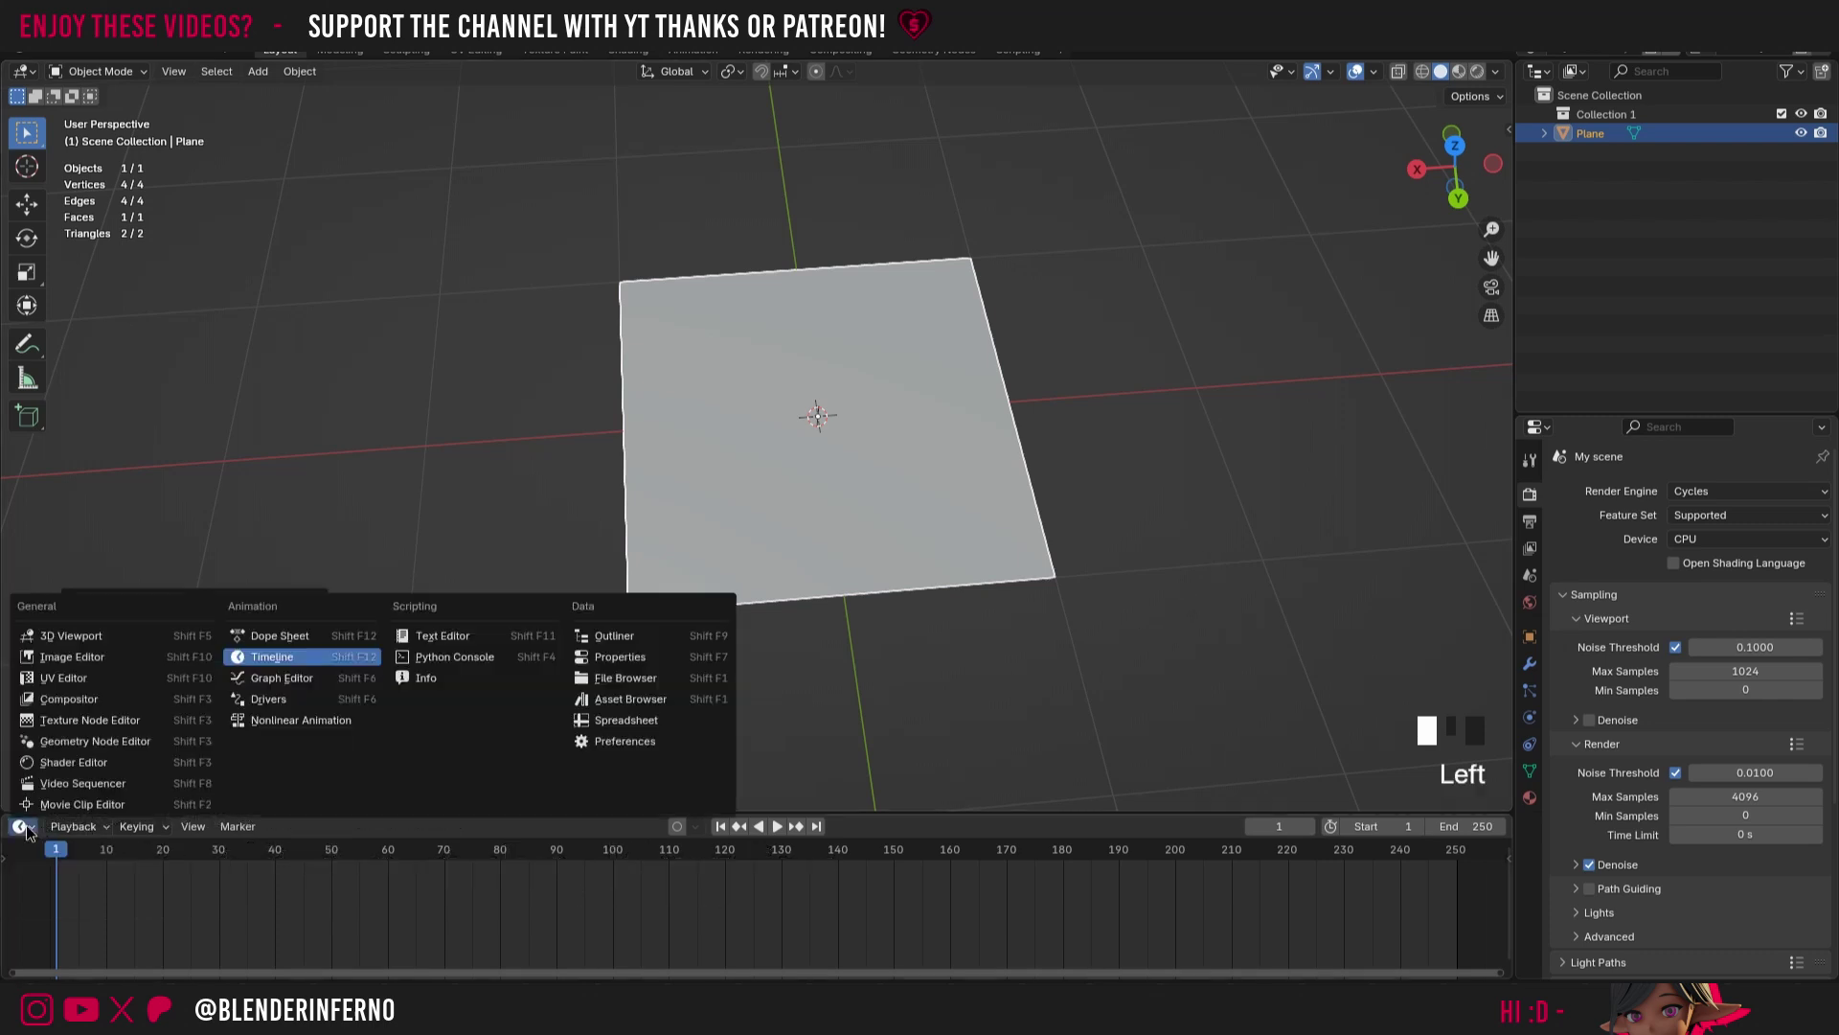
{"action": "left_click", "coordinate": [95, 769]}
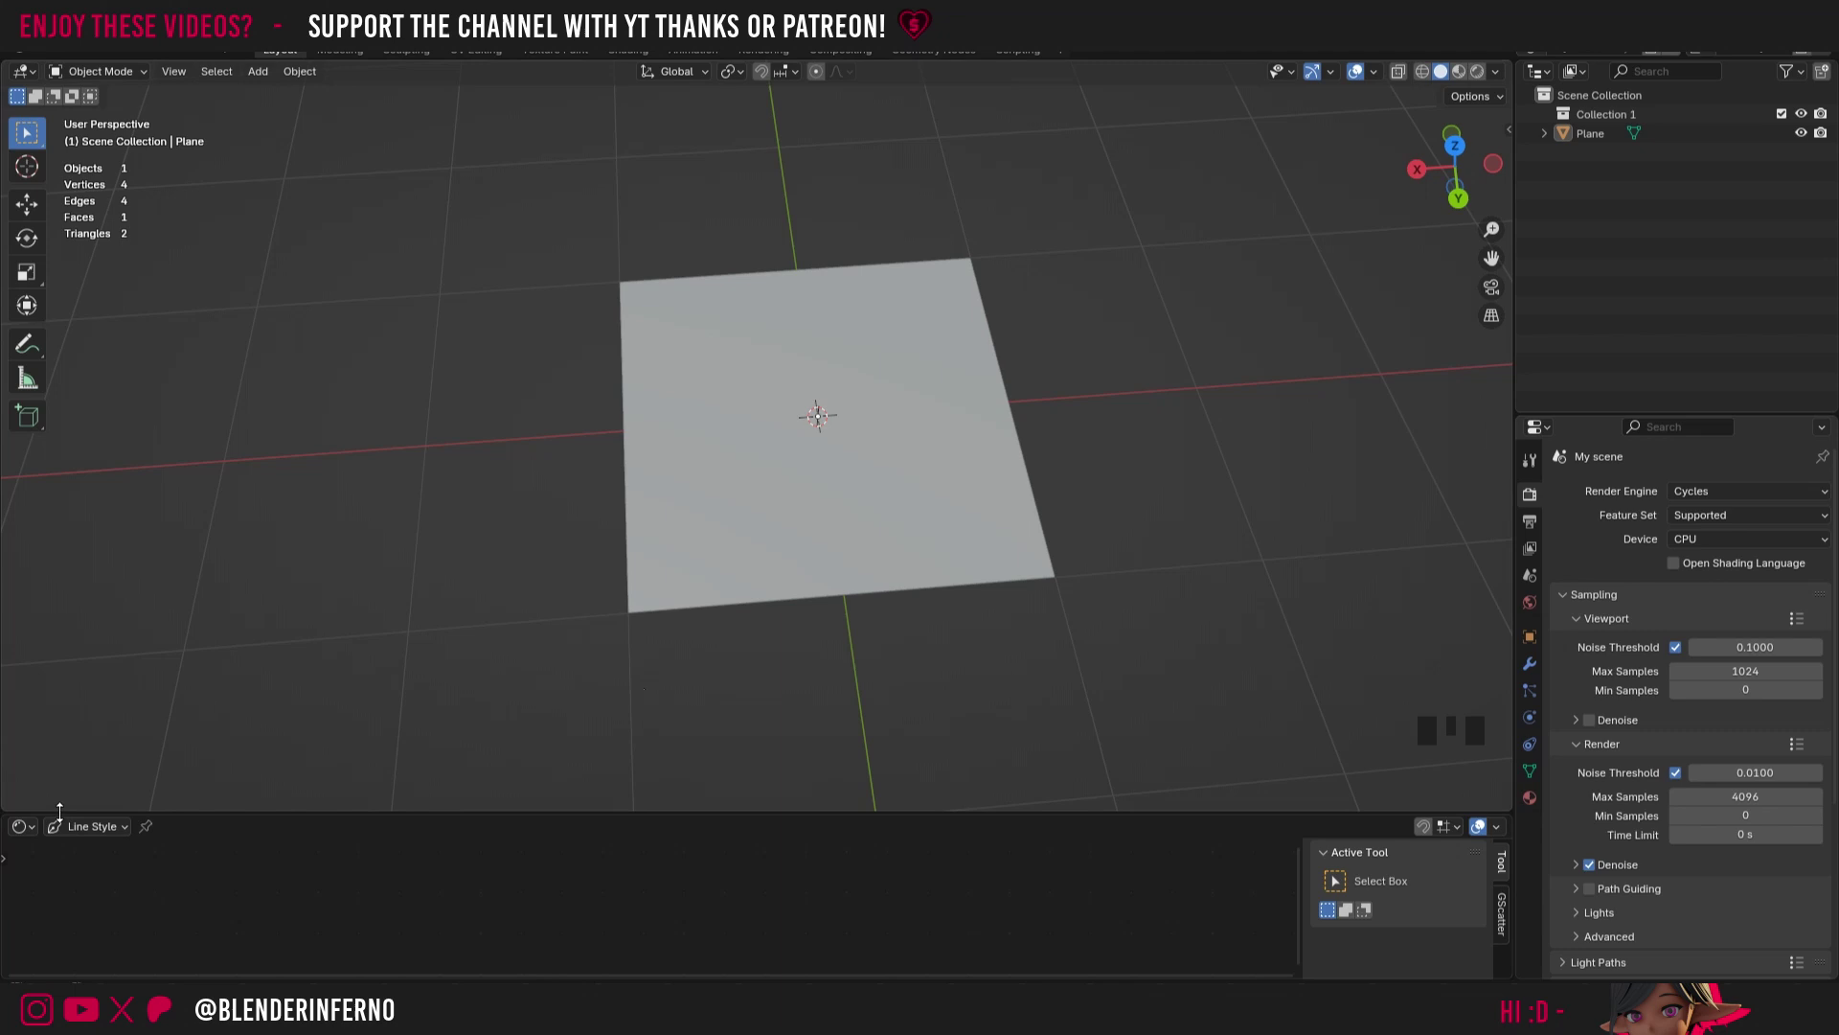
{"action": "left_click", "coordinate": [92, 826]}
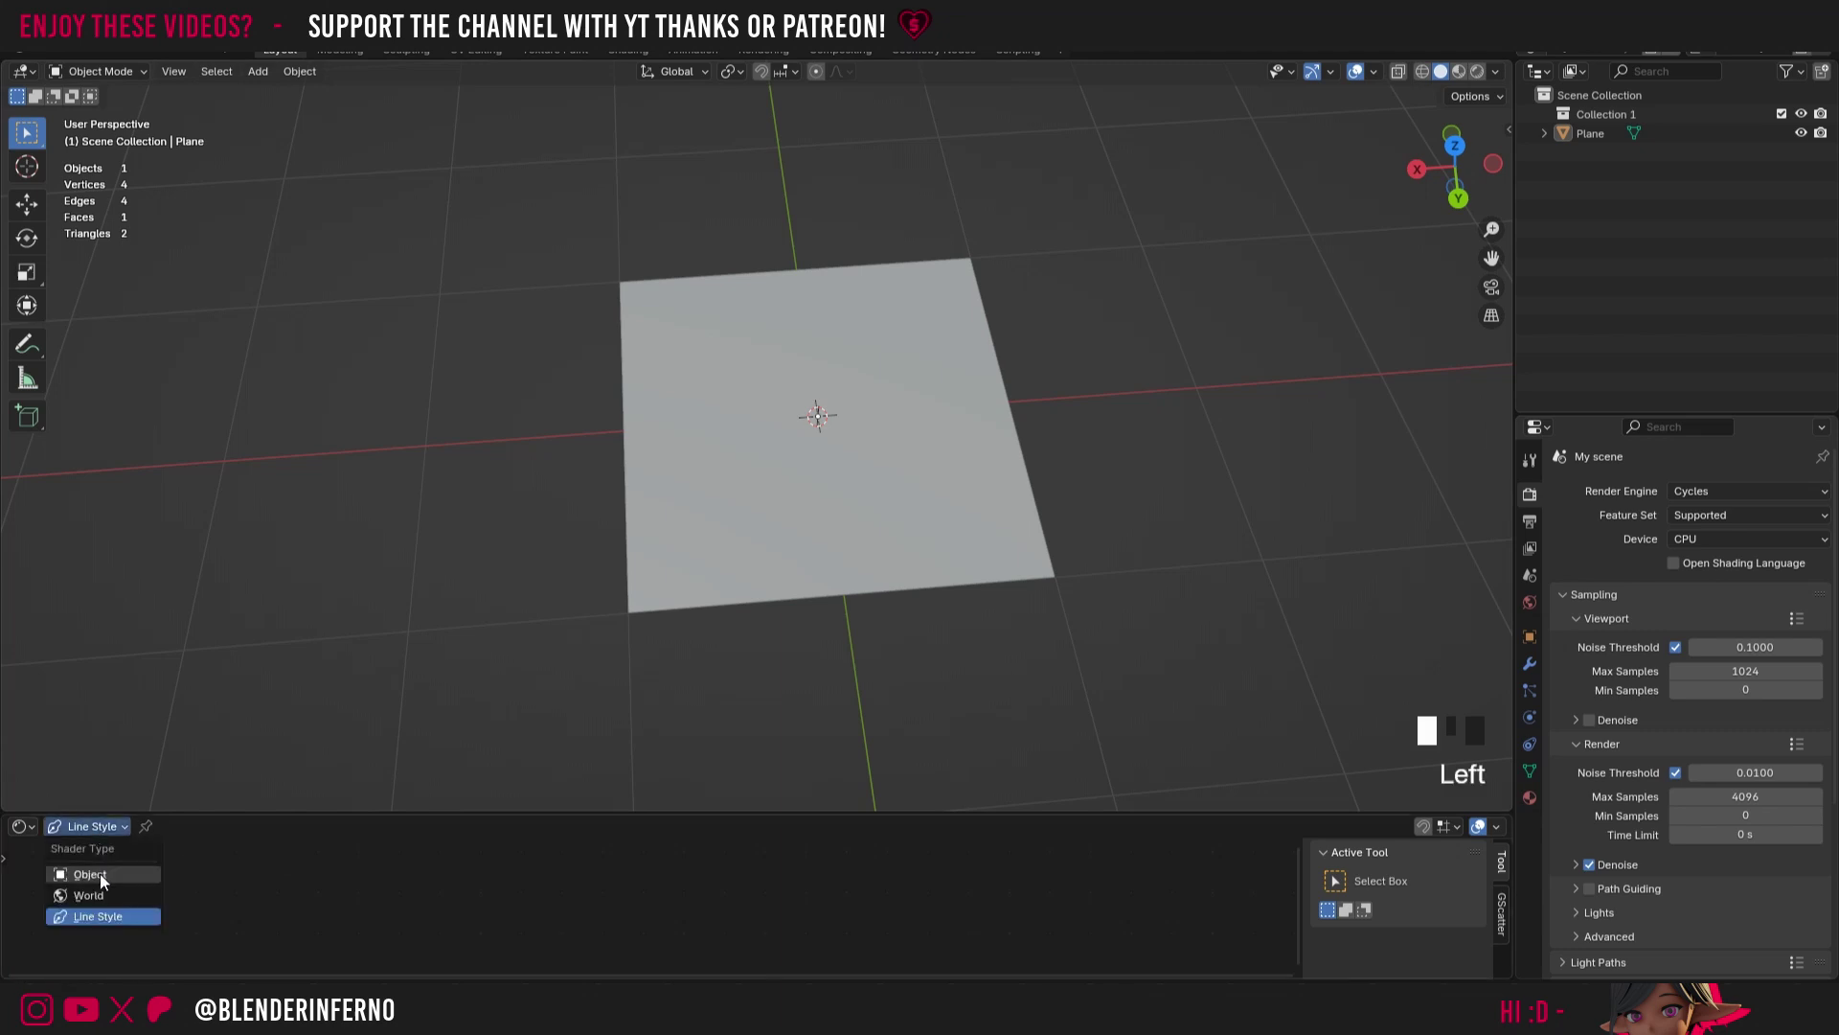
{"action": "left_click", "coordinate": [100, 874]}
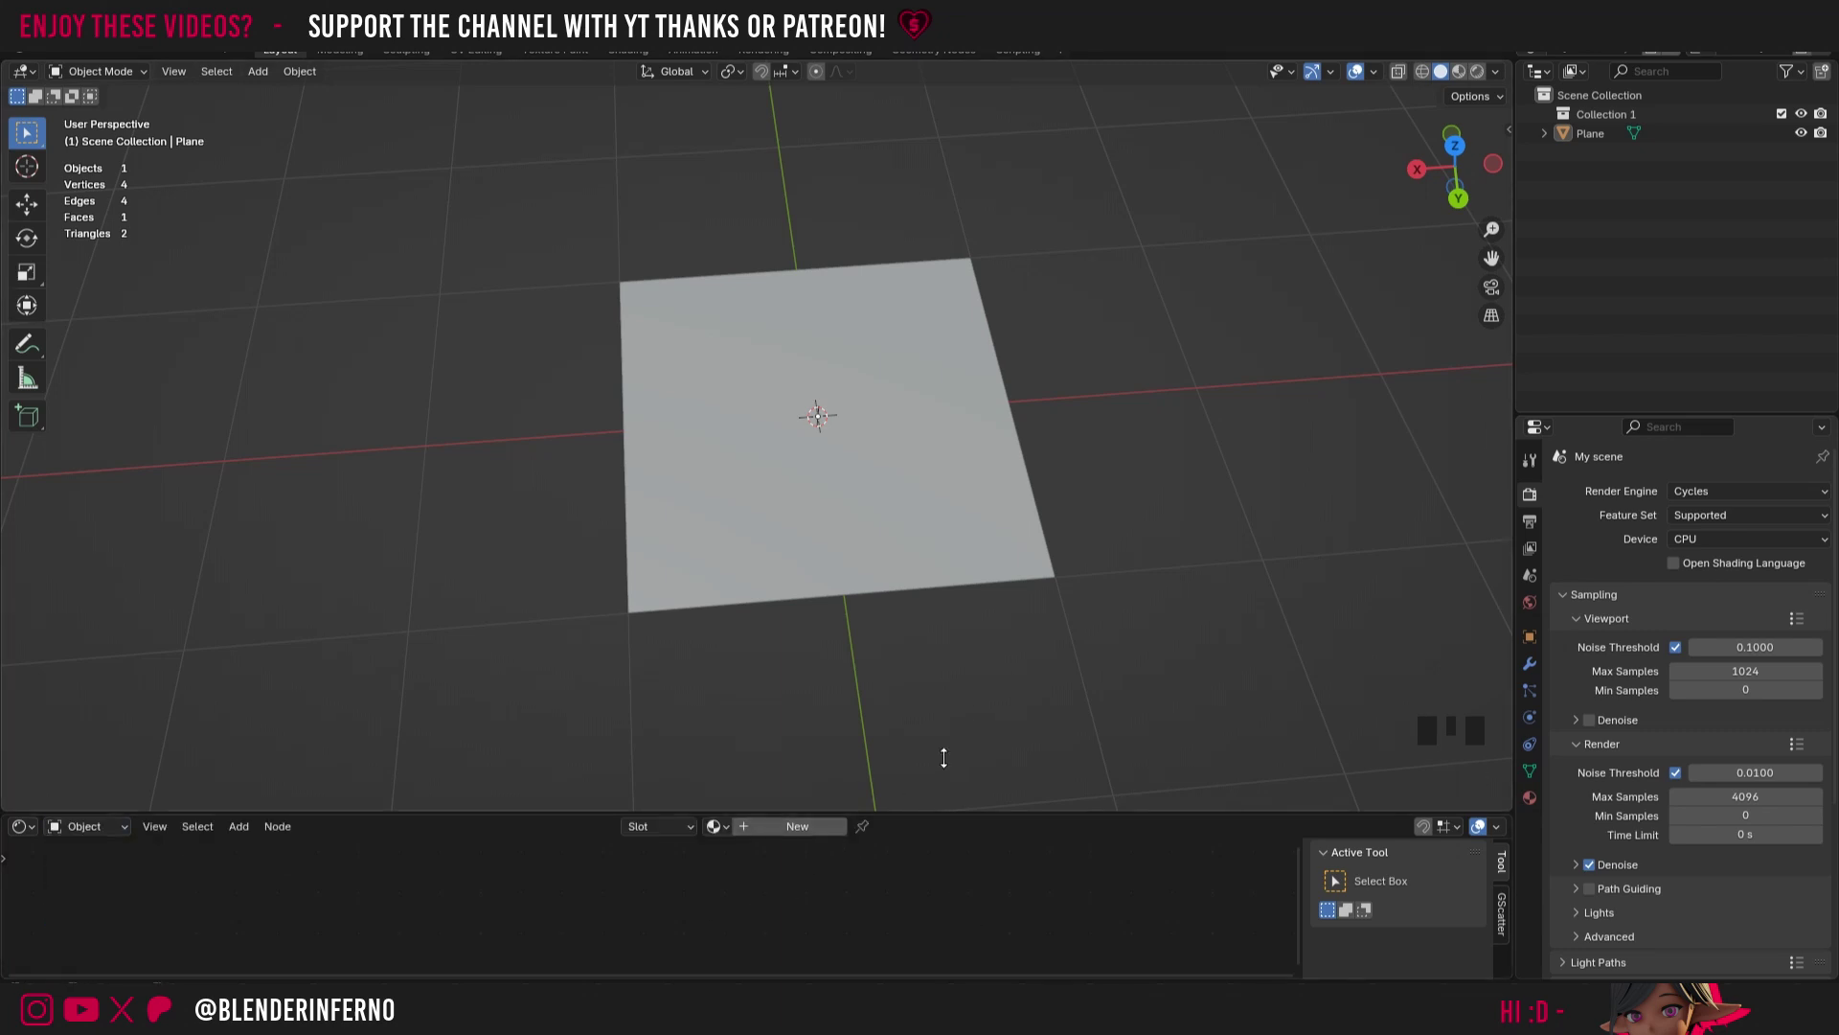
{"action": "left_click", "coordinate": [906, 504]}
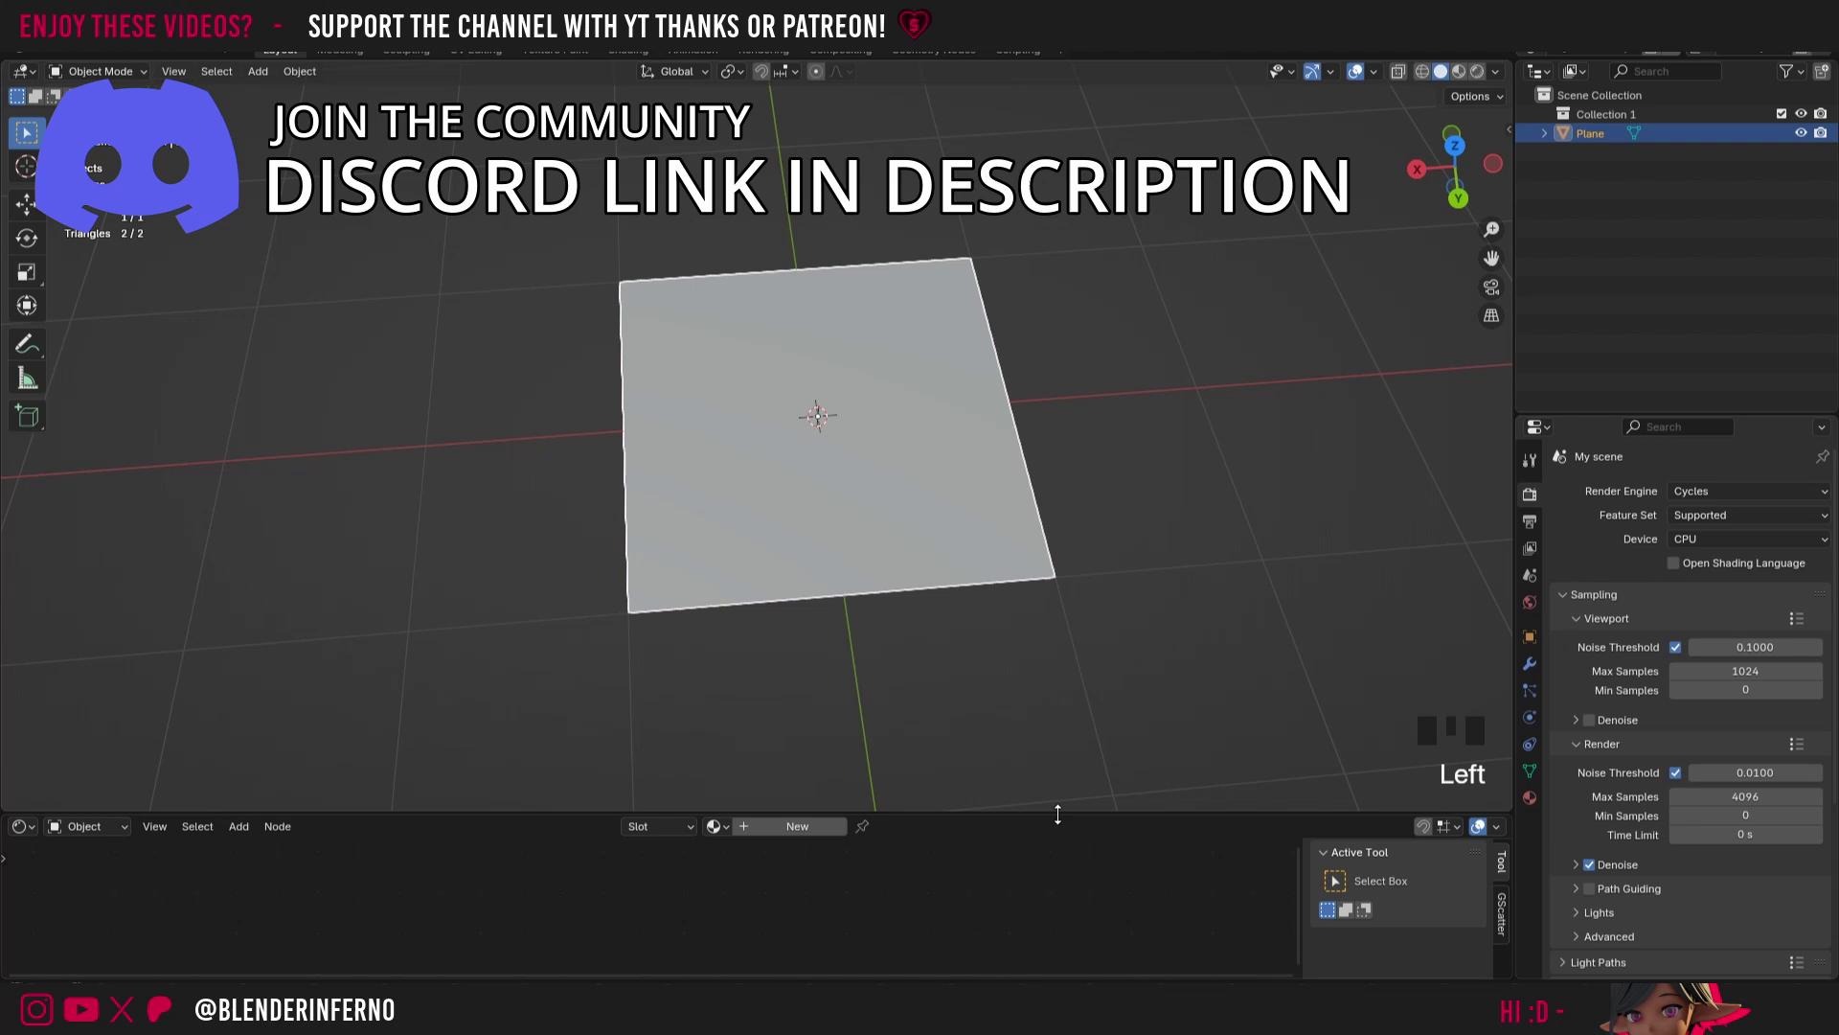
{"action": "left_click_drag", "start_coordinate": [1075, 816], "coordinate": [871, 692]}
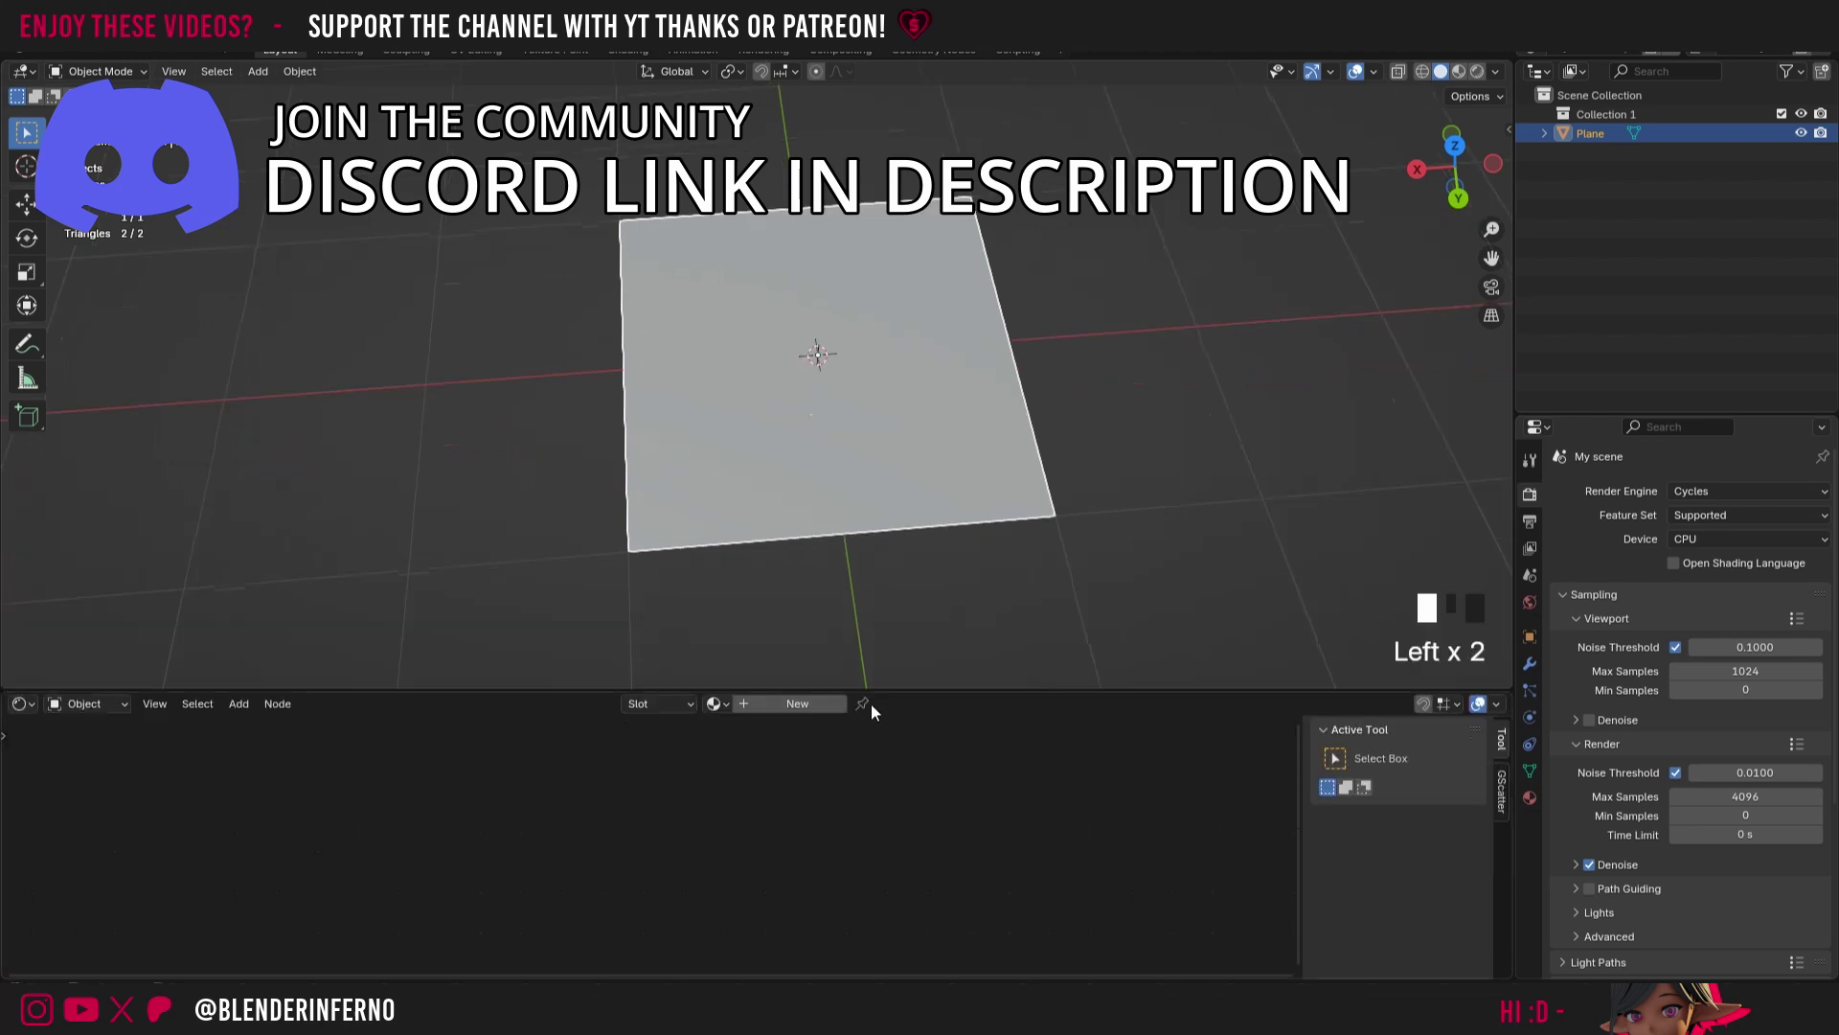
{"action": "left_click", "coordinate": [781, 705]}
{"action": "scroll", "coordinate": [749, 784], "scroll_direction": "up", "scroll_amount": 9}
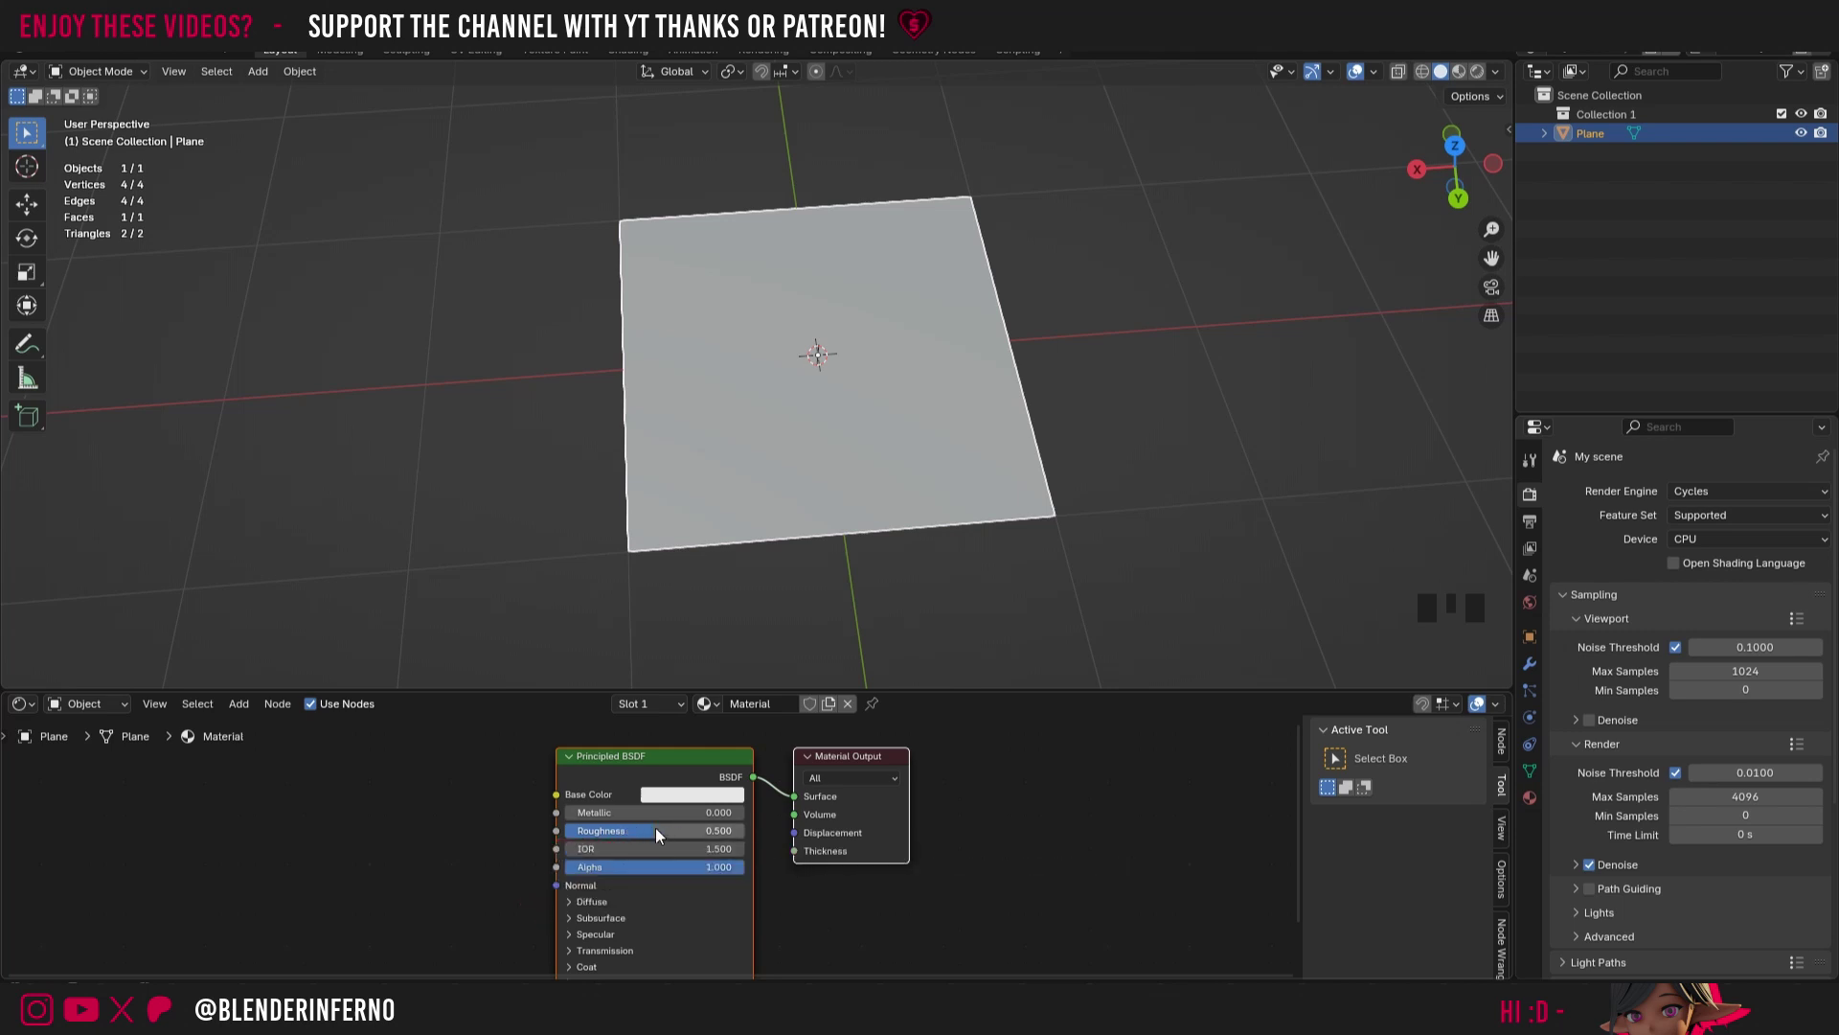
Step: Switch the viewport to Material Preview, set the render engine to EEVEE and enable Raytracing
{"action": "left_click", "coordinate": [1459, 72]}
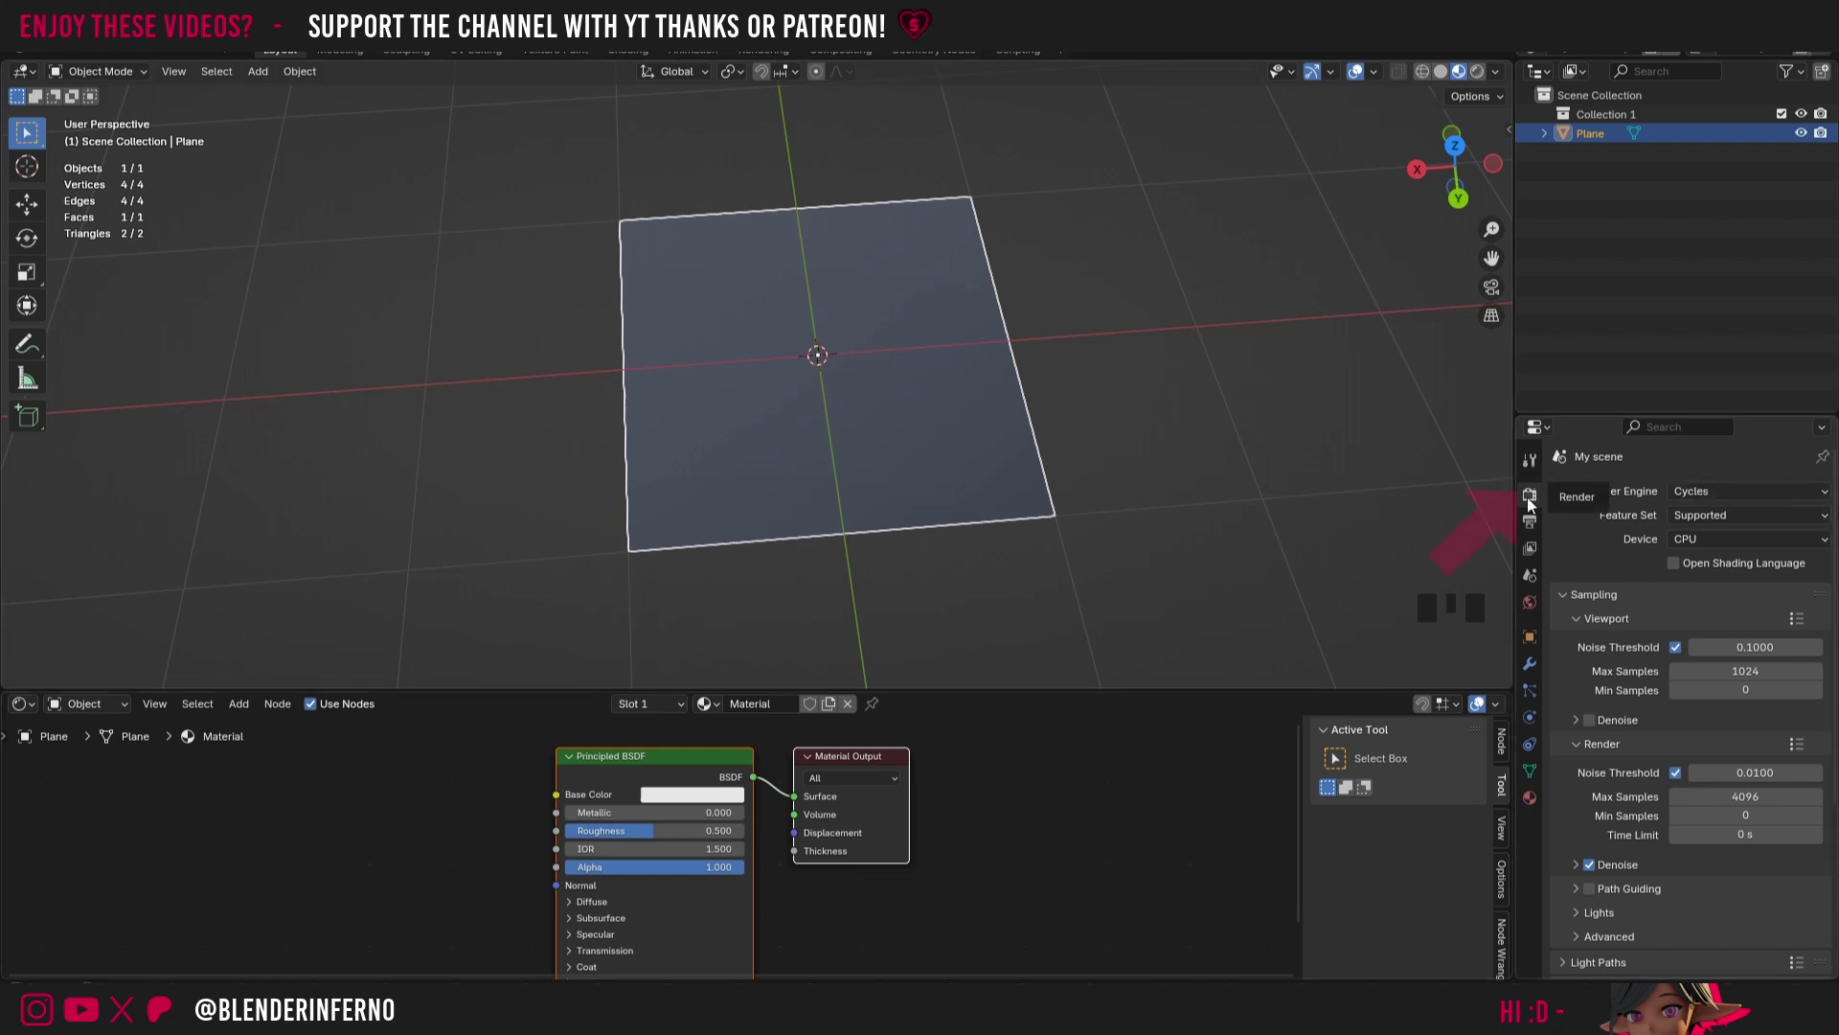
{"action": "left_click", "coordinate": [1718, 491]}
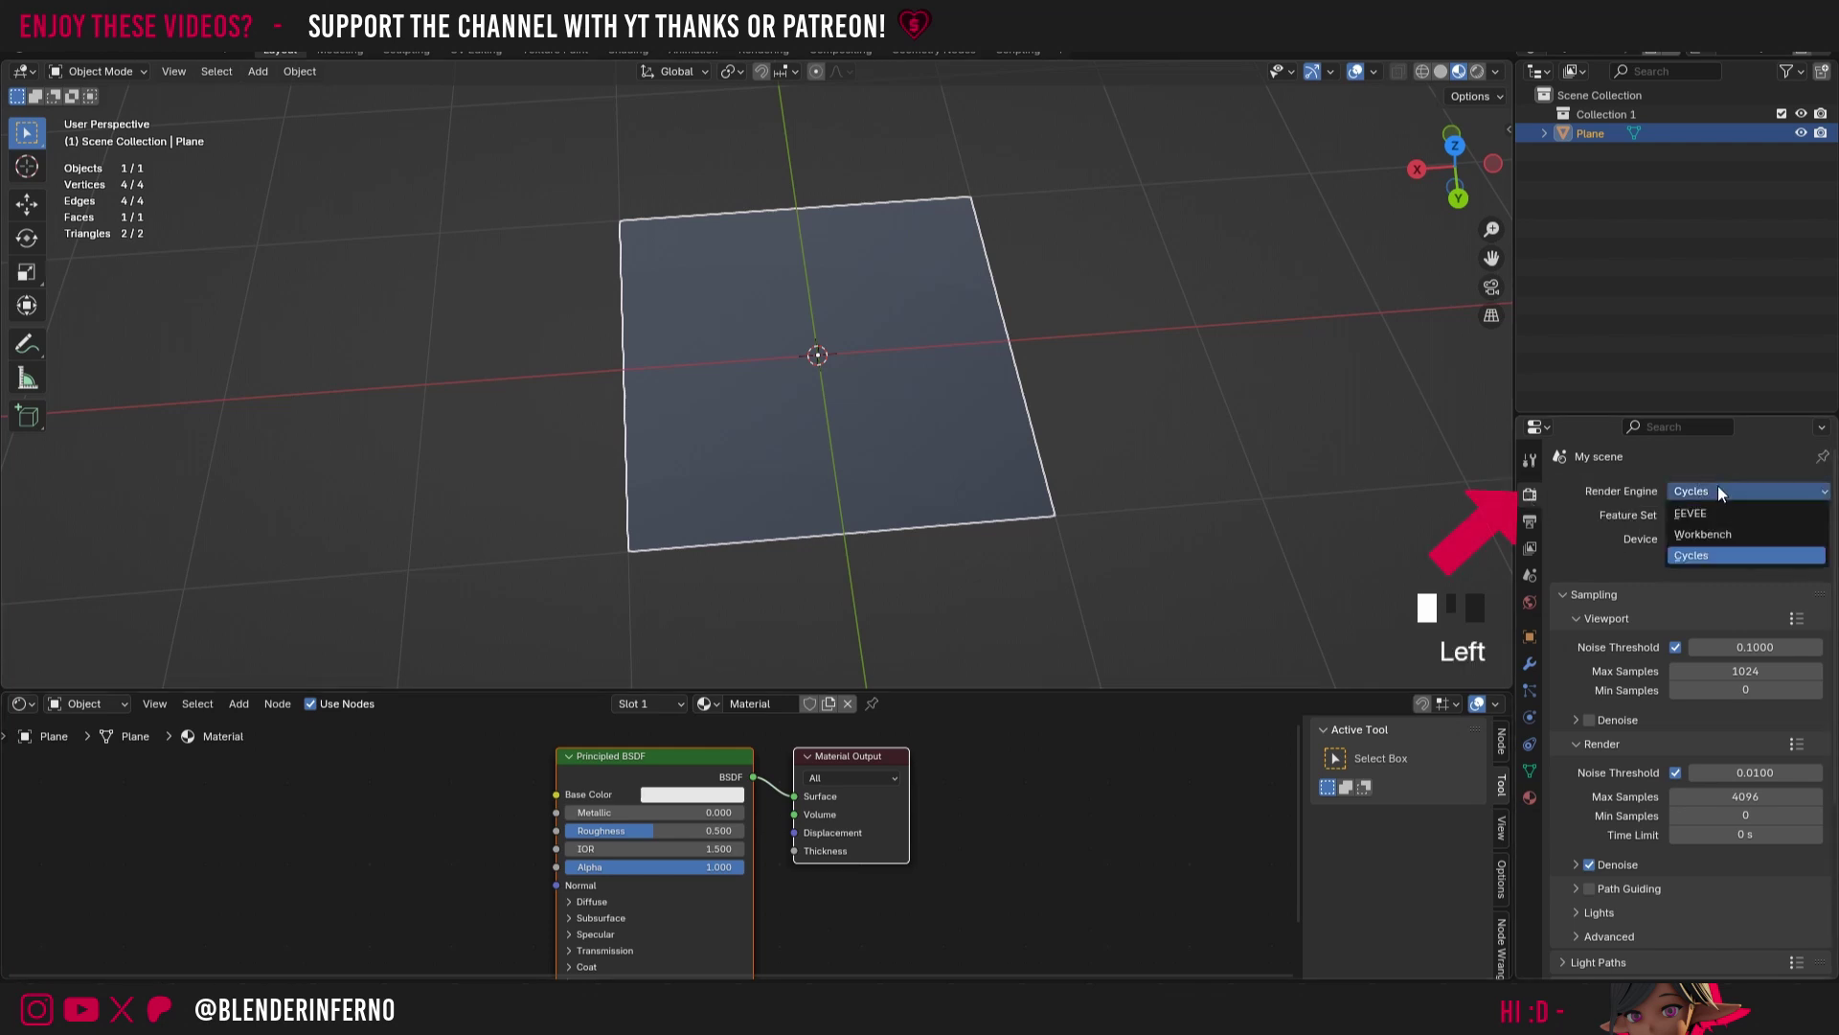
{"action": "left_click", "coordinate": [1699, 513]}
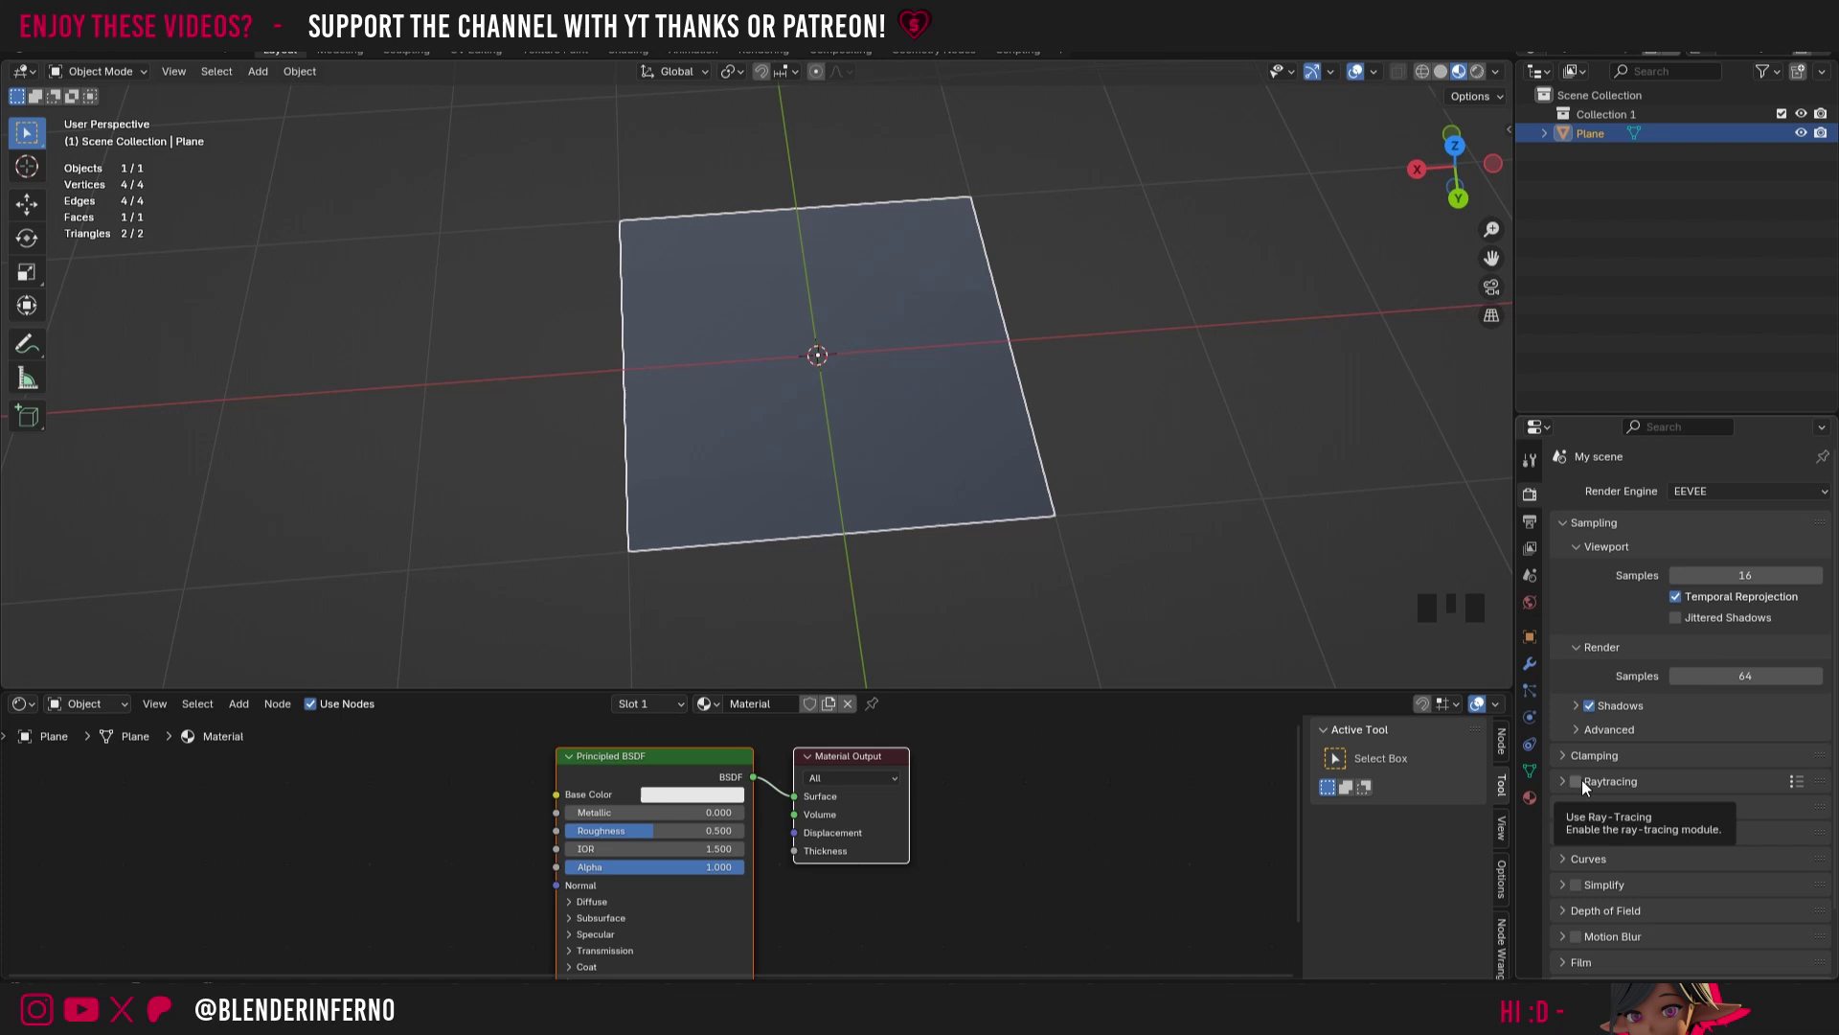
{"action": "left_click", "coordinate": [1578, 780]}
{"action": "left_click", "coordinate": [1561, 779]}
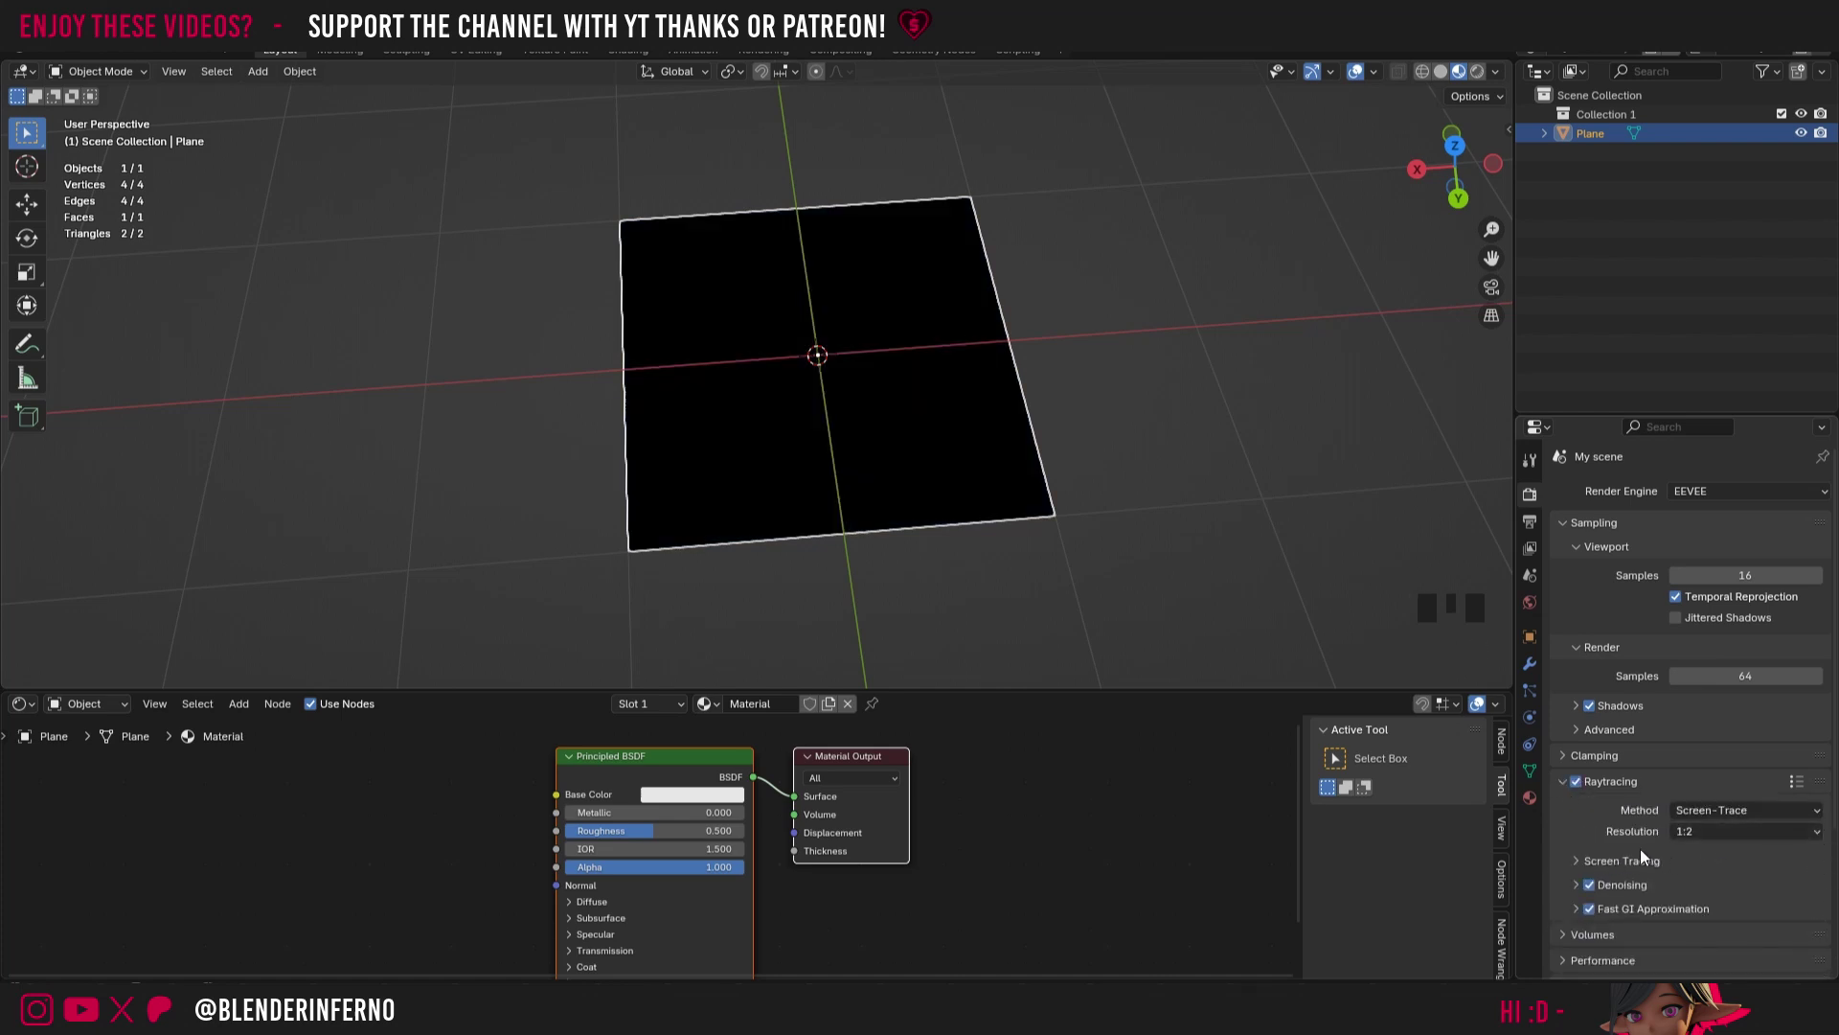
Step: Set the Fast GI Approximation threshold to 1.000
{"action": "left_click", "coordinate": [1574, 909]}
{"action": "scroll", "coordinate": [1786, 877], "scroll_direction": "down", "scroll_amount": 2}
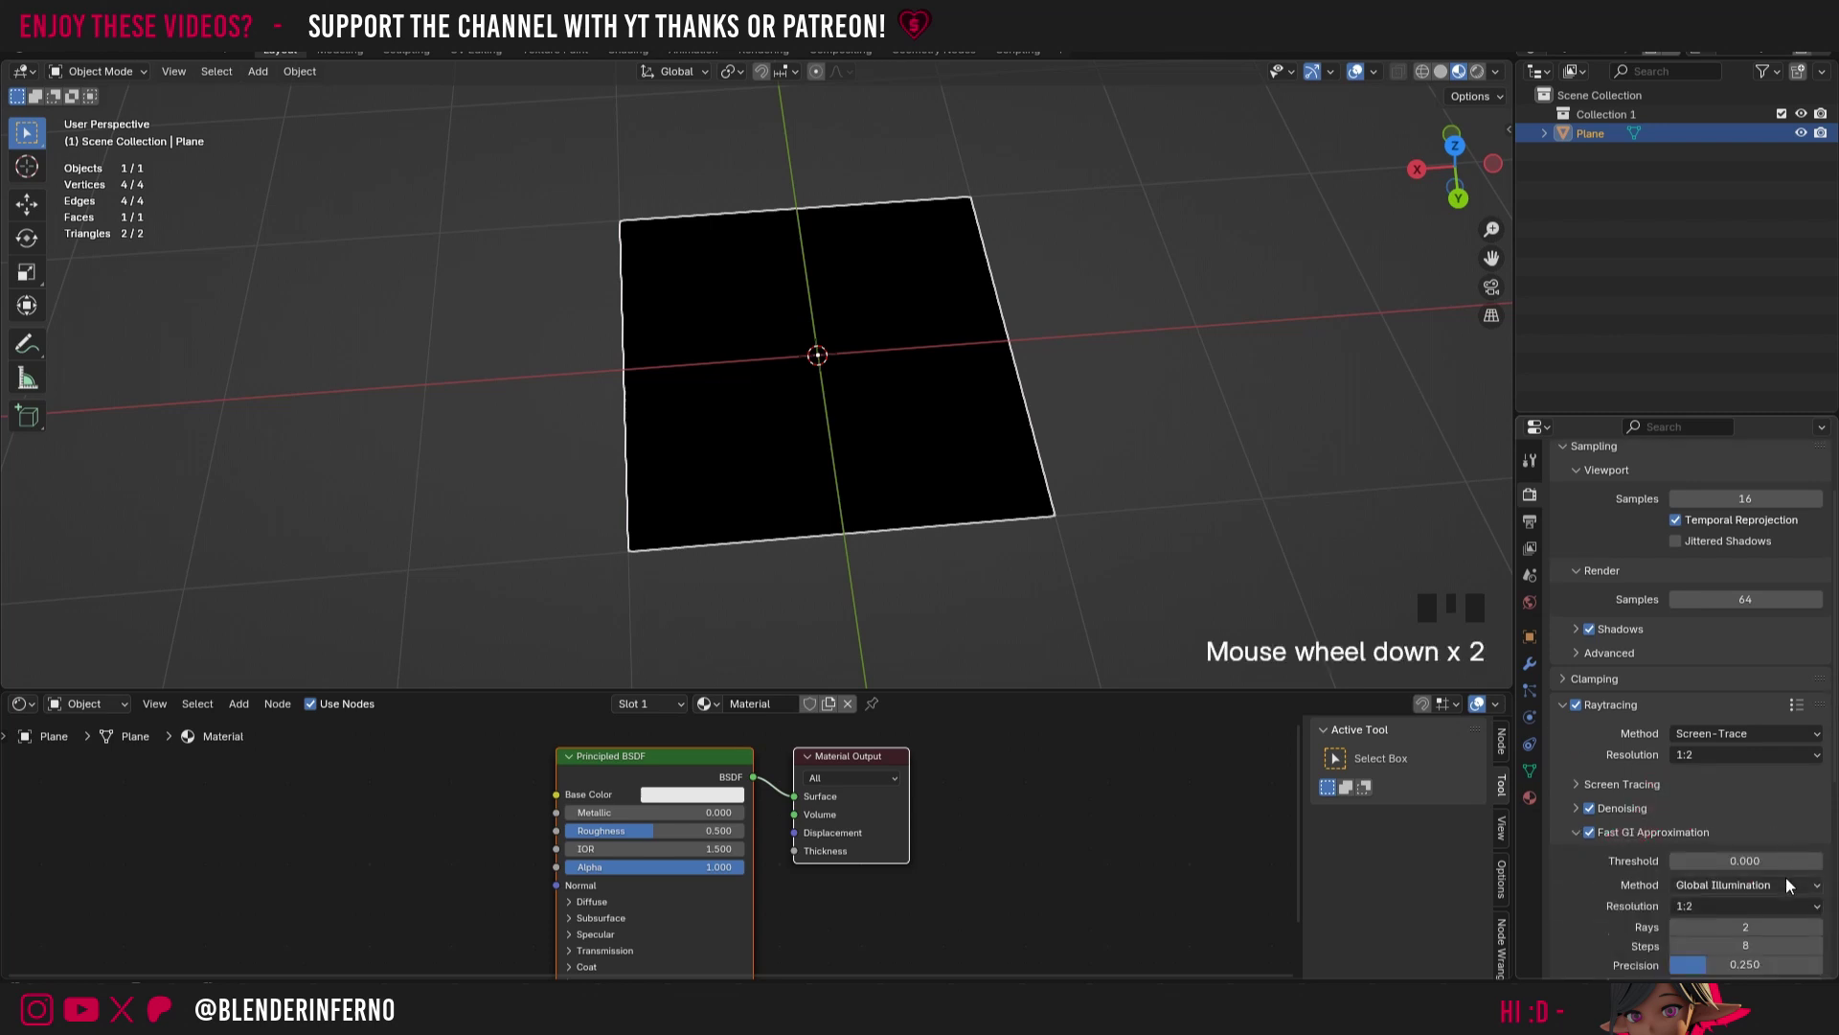
{"action": "left_click", "coordinate": [1721, 861]}
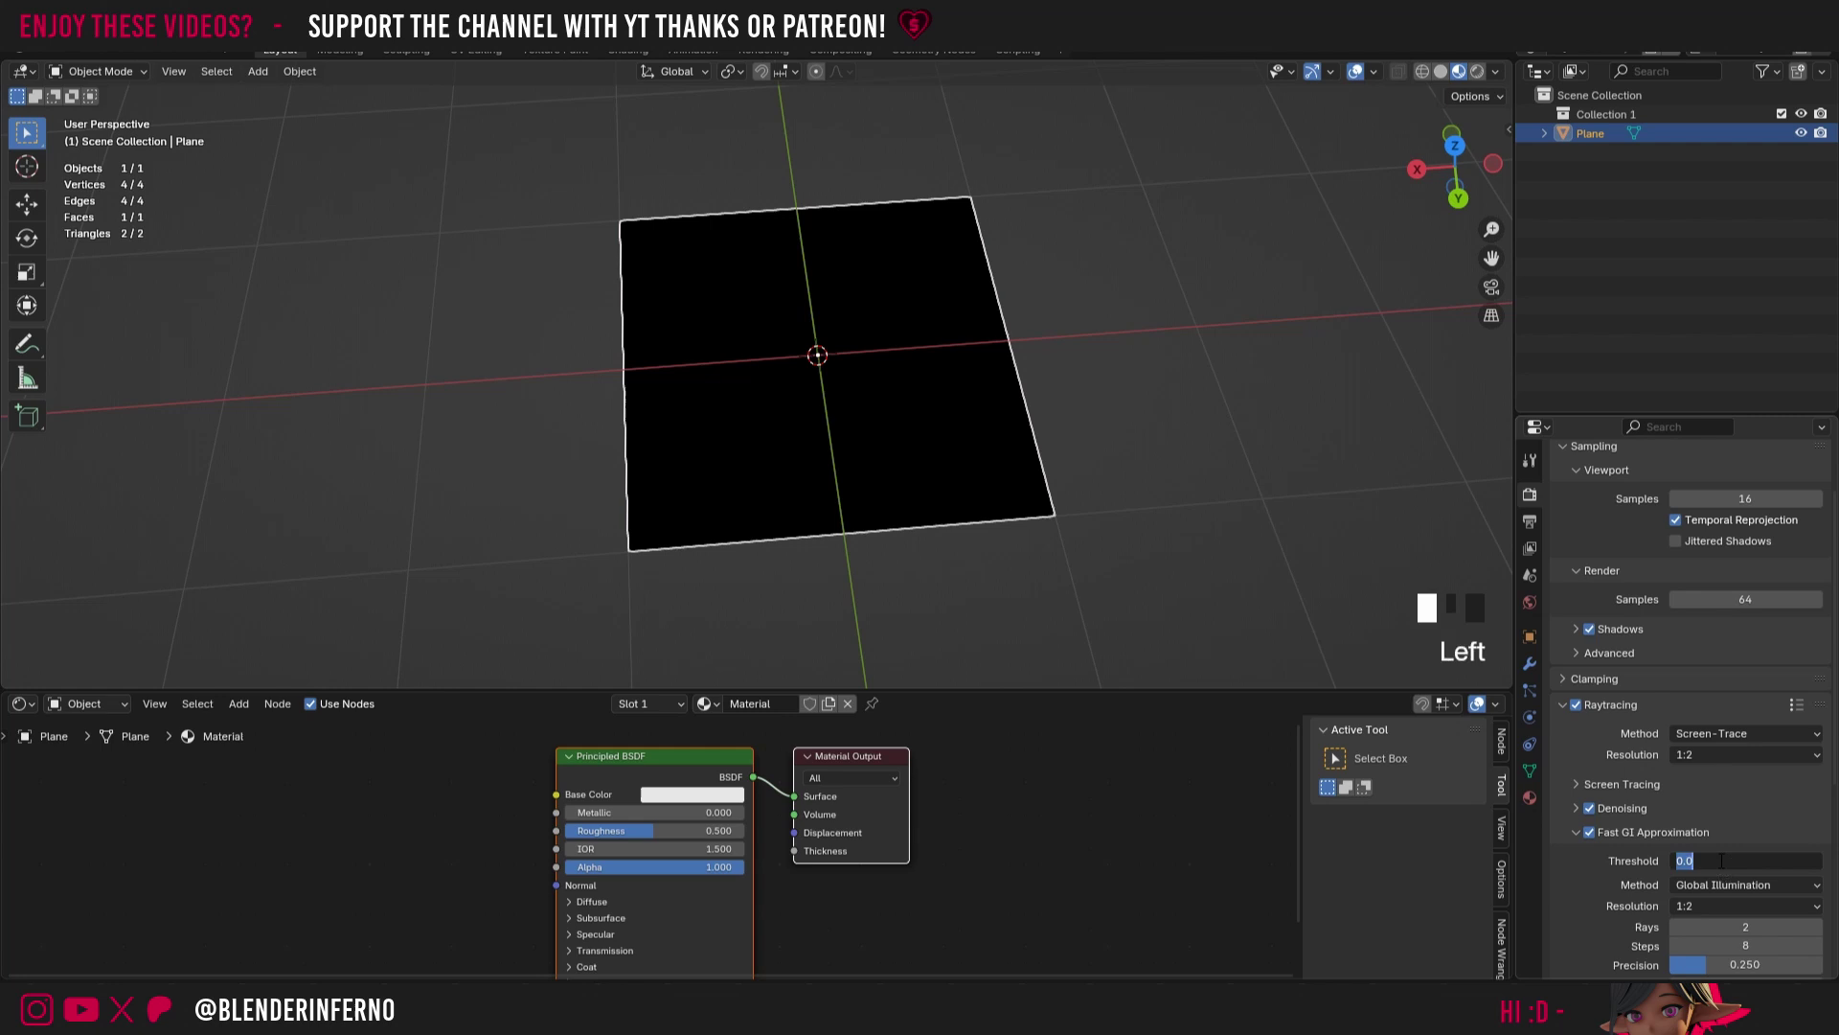
{"action": "type", "text": "1"}
{"action": "key", "text": "Return"}
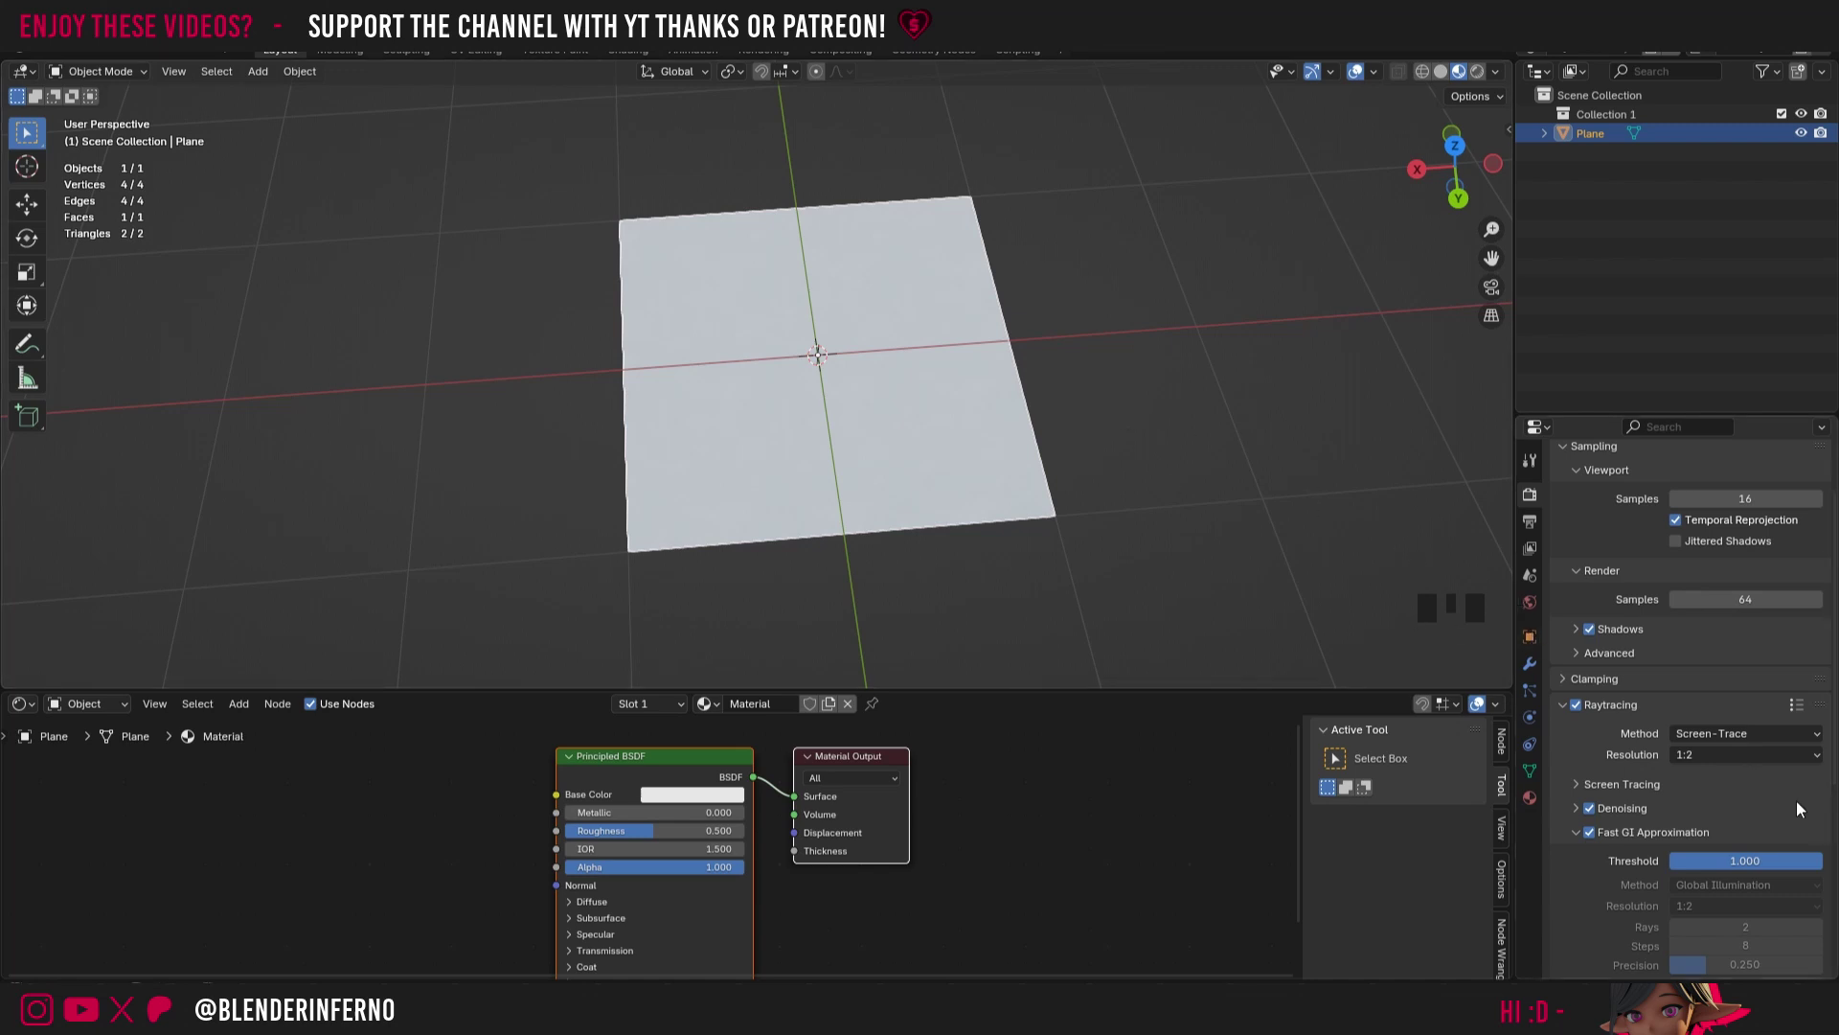
Step: Set the render engine back to Cycles
{"action": "scroll", "coordinate": [1713, 485], "scroll_direction": "up", "scroll_amount": 6}
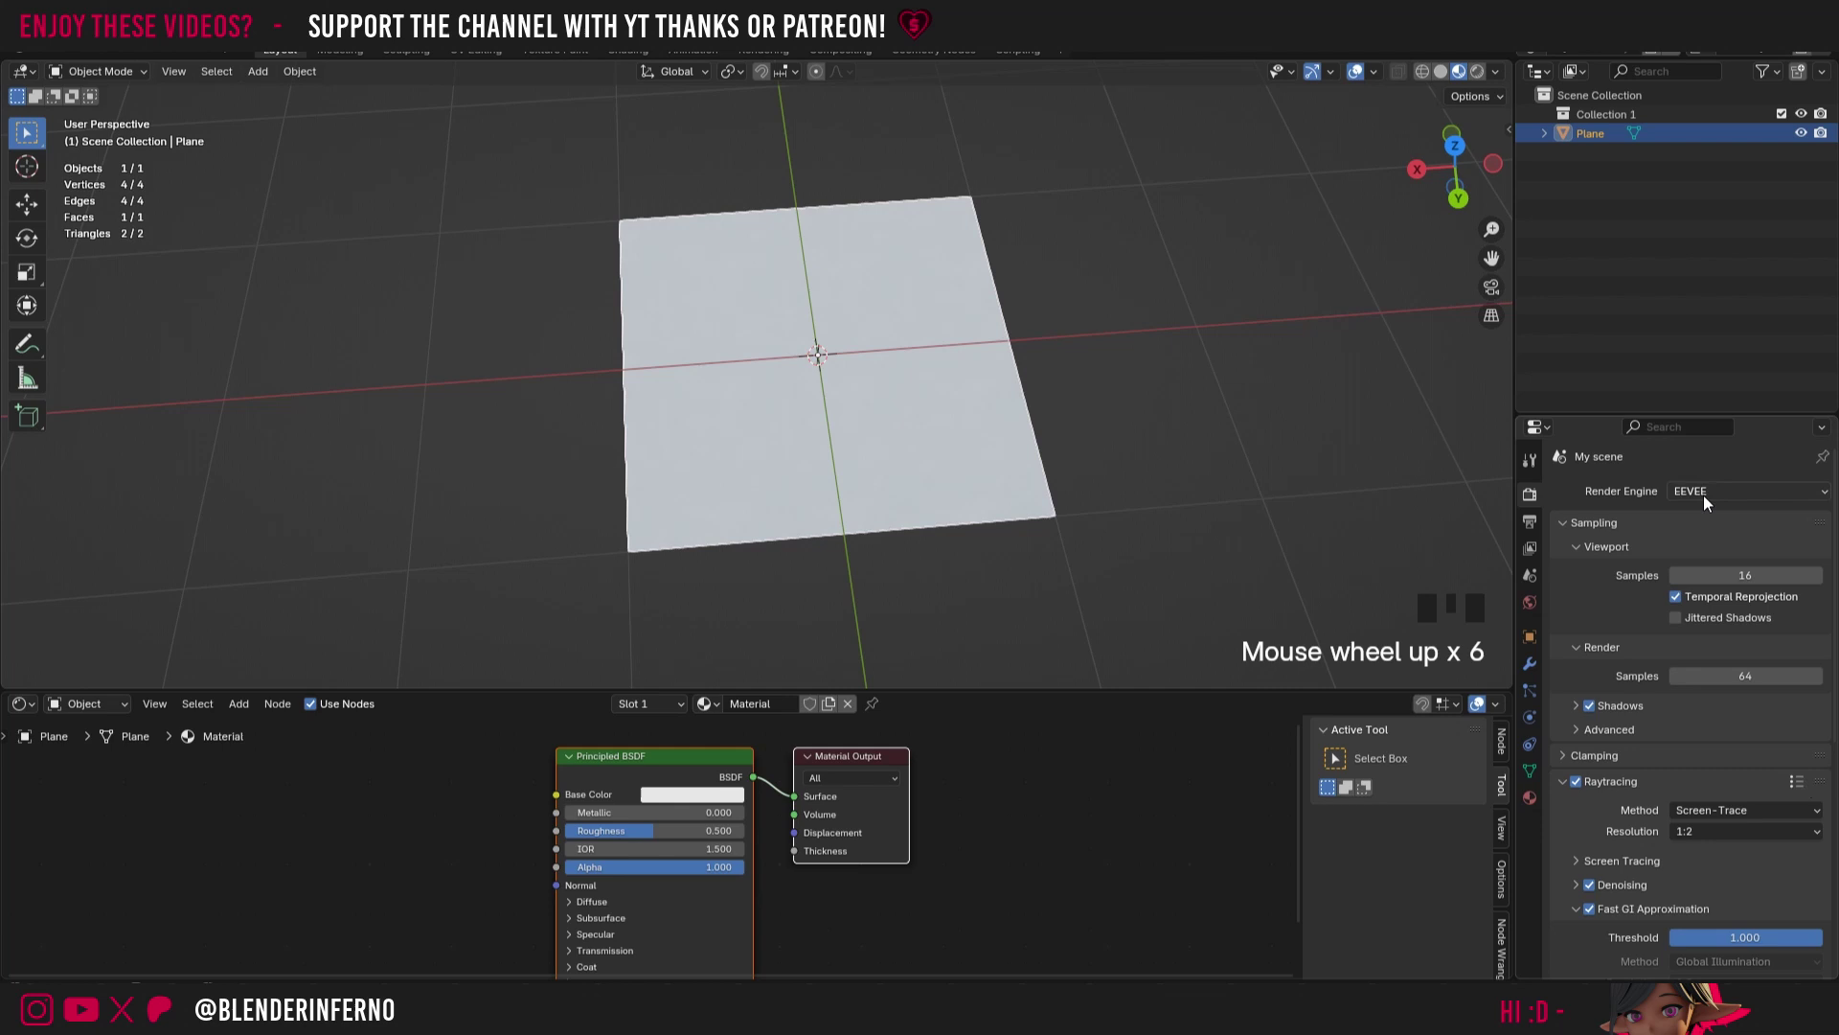
{"action": "left_click", "coordinate": [1692, 490]}
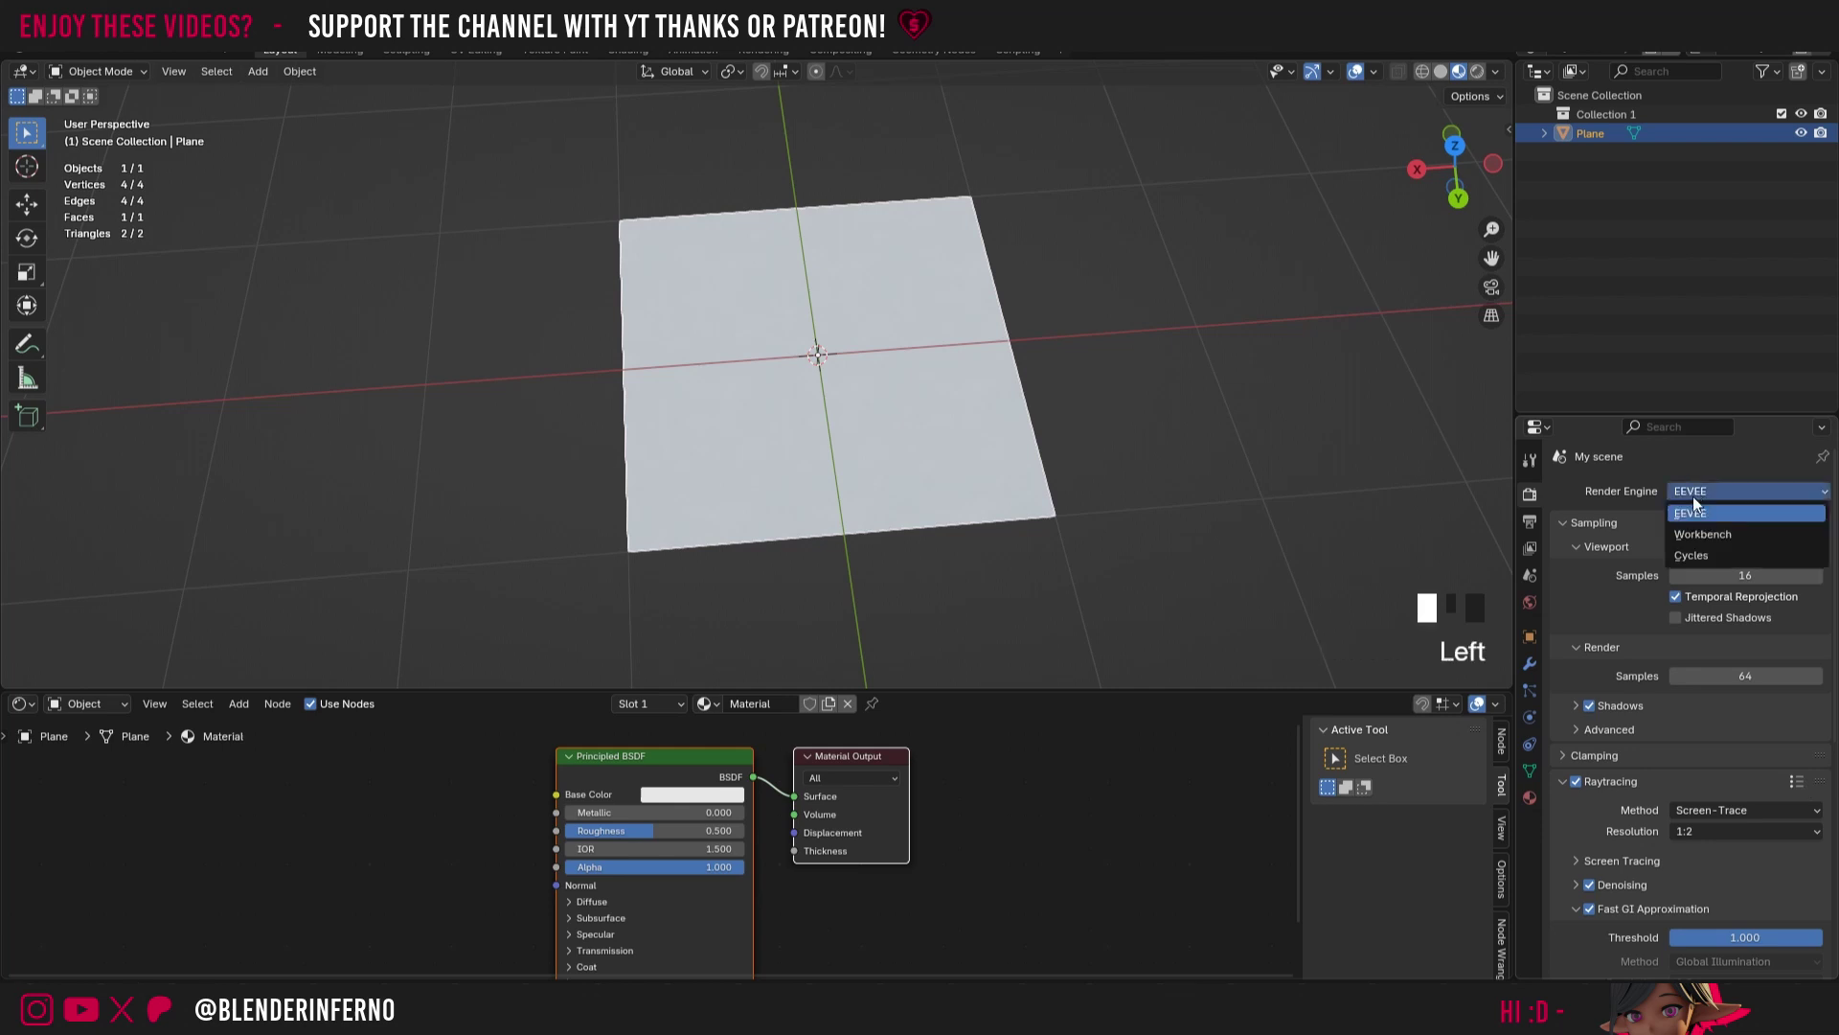
{"action": "left_click", "coordinate": [1692, 558]}
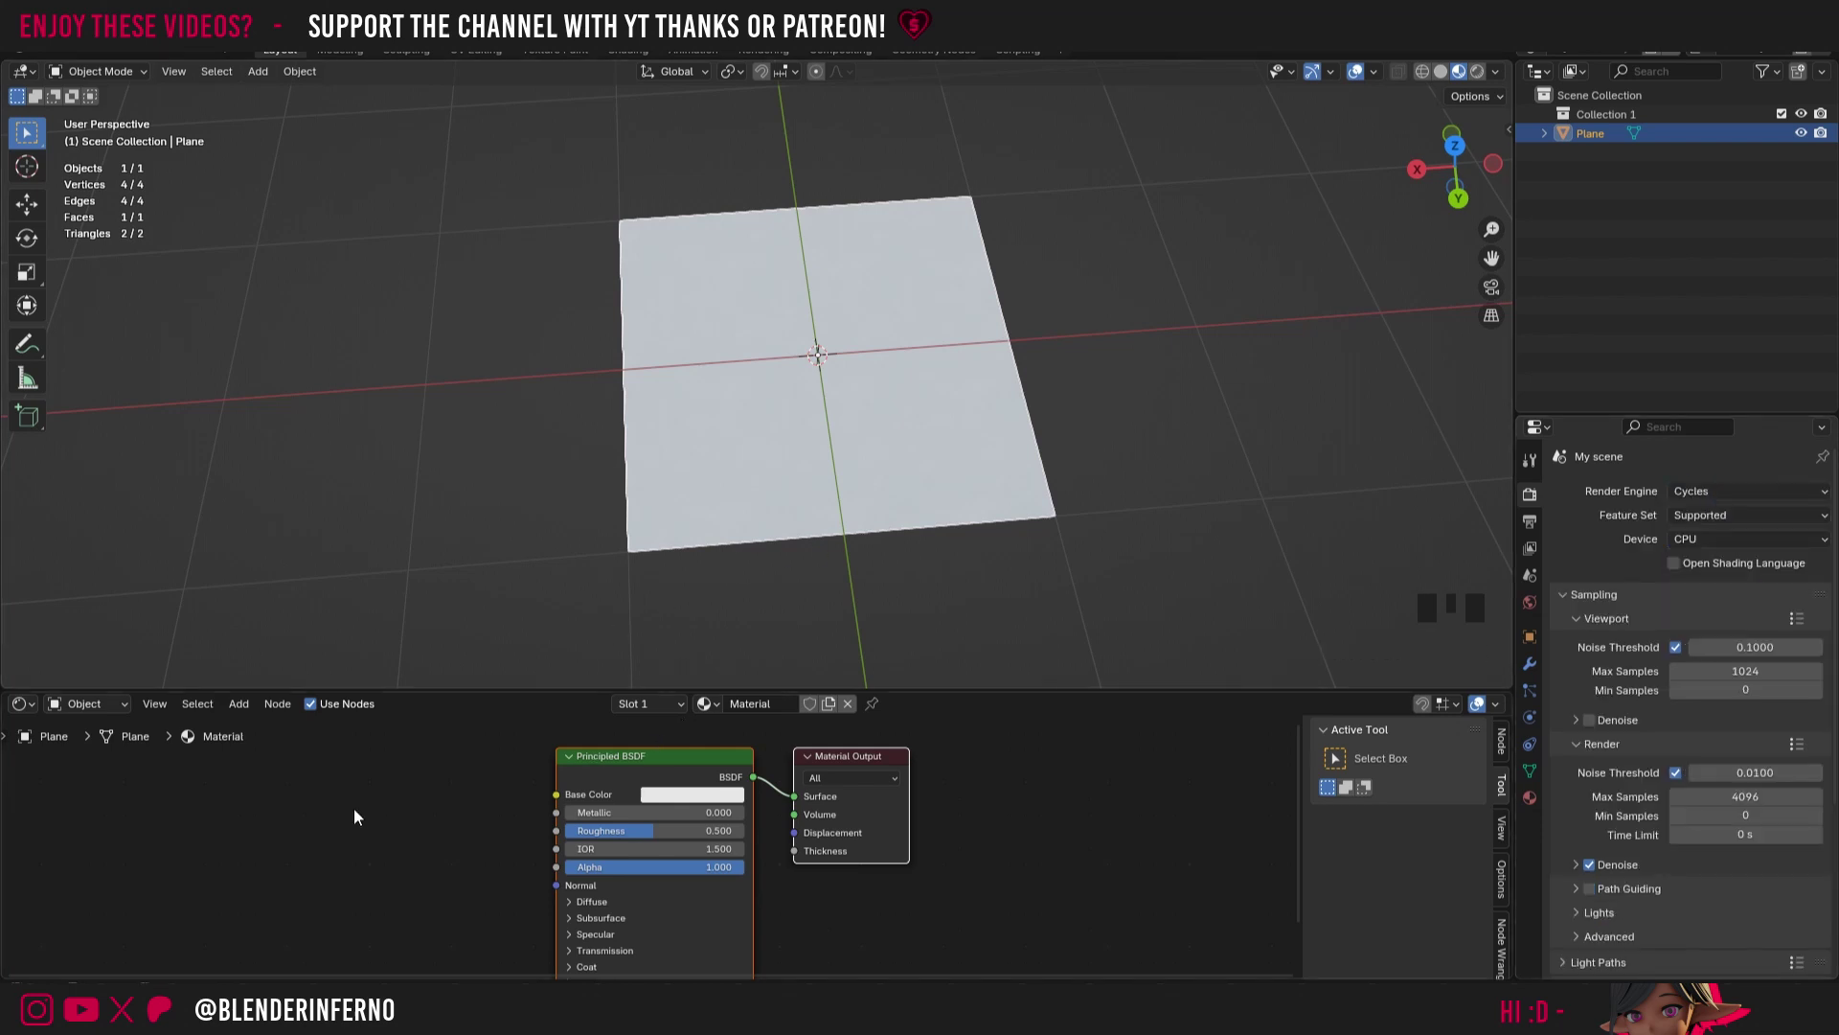
Step: Add an Image Texture node from Shift+A > Texture and place it left of the Principled BSDF
{"action": "key", "text": "shift+a"}
{"action": "mouse_move", "coordinate": [284, 887]}
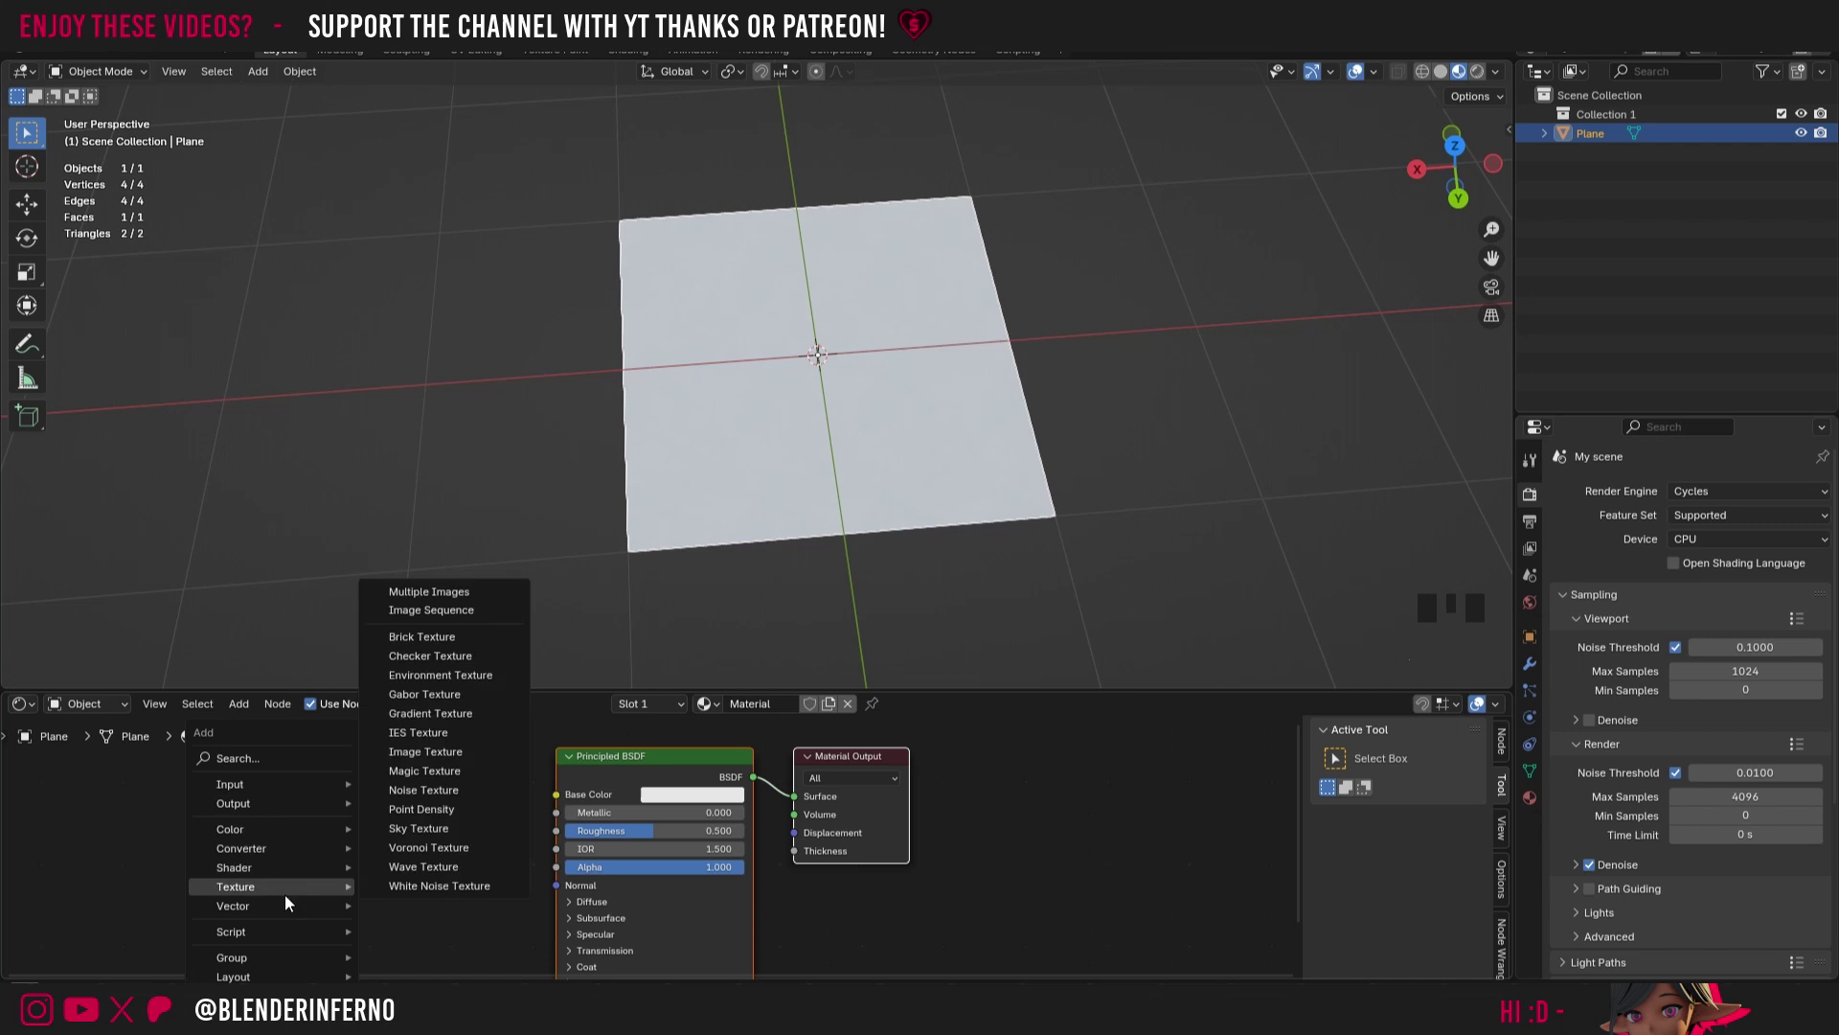
{"action": "left_click", "coordinate": [406, 750]}
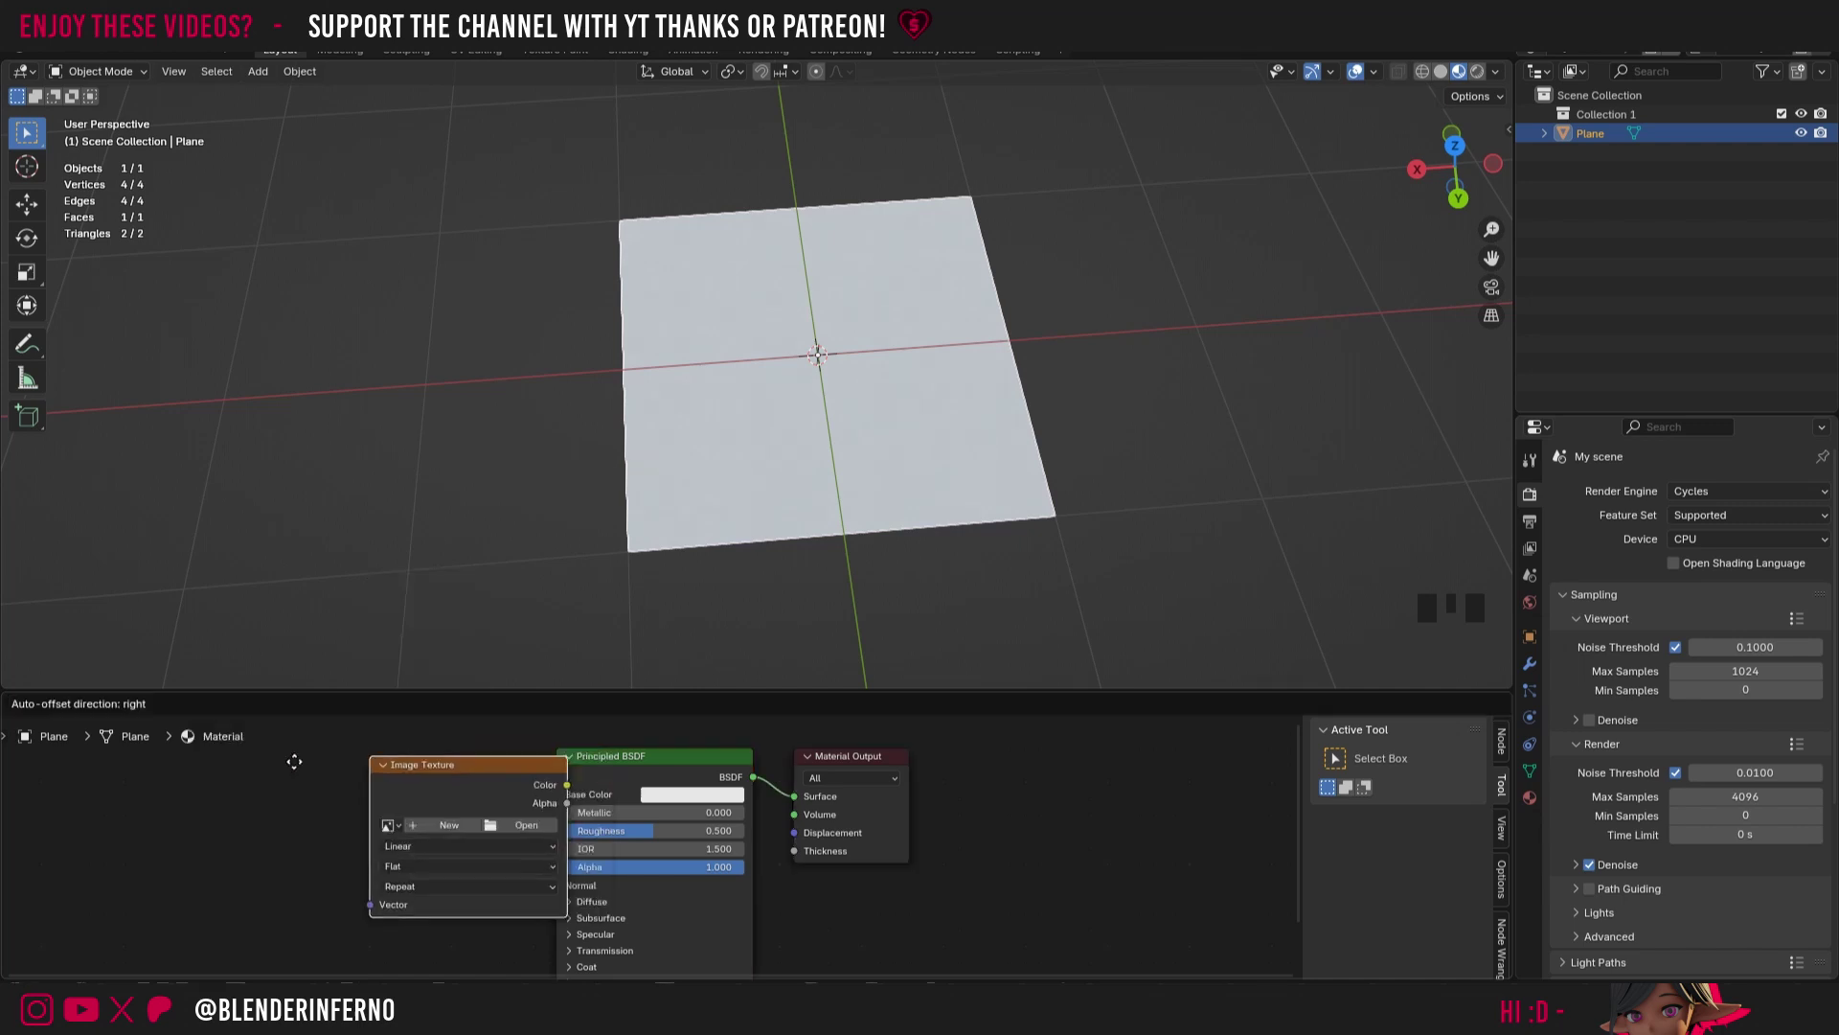
{"action": "left_click", "coordinate": [382, 813]}
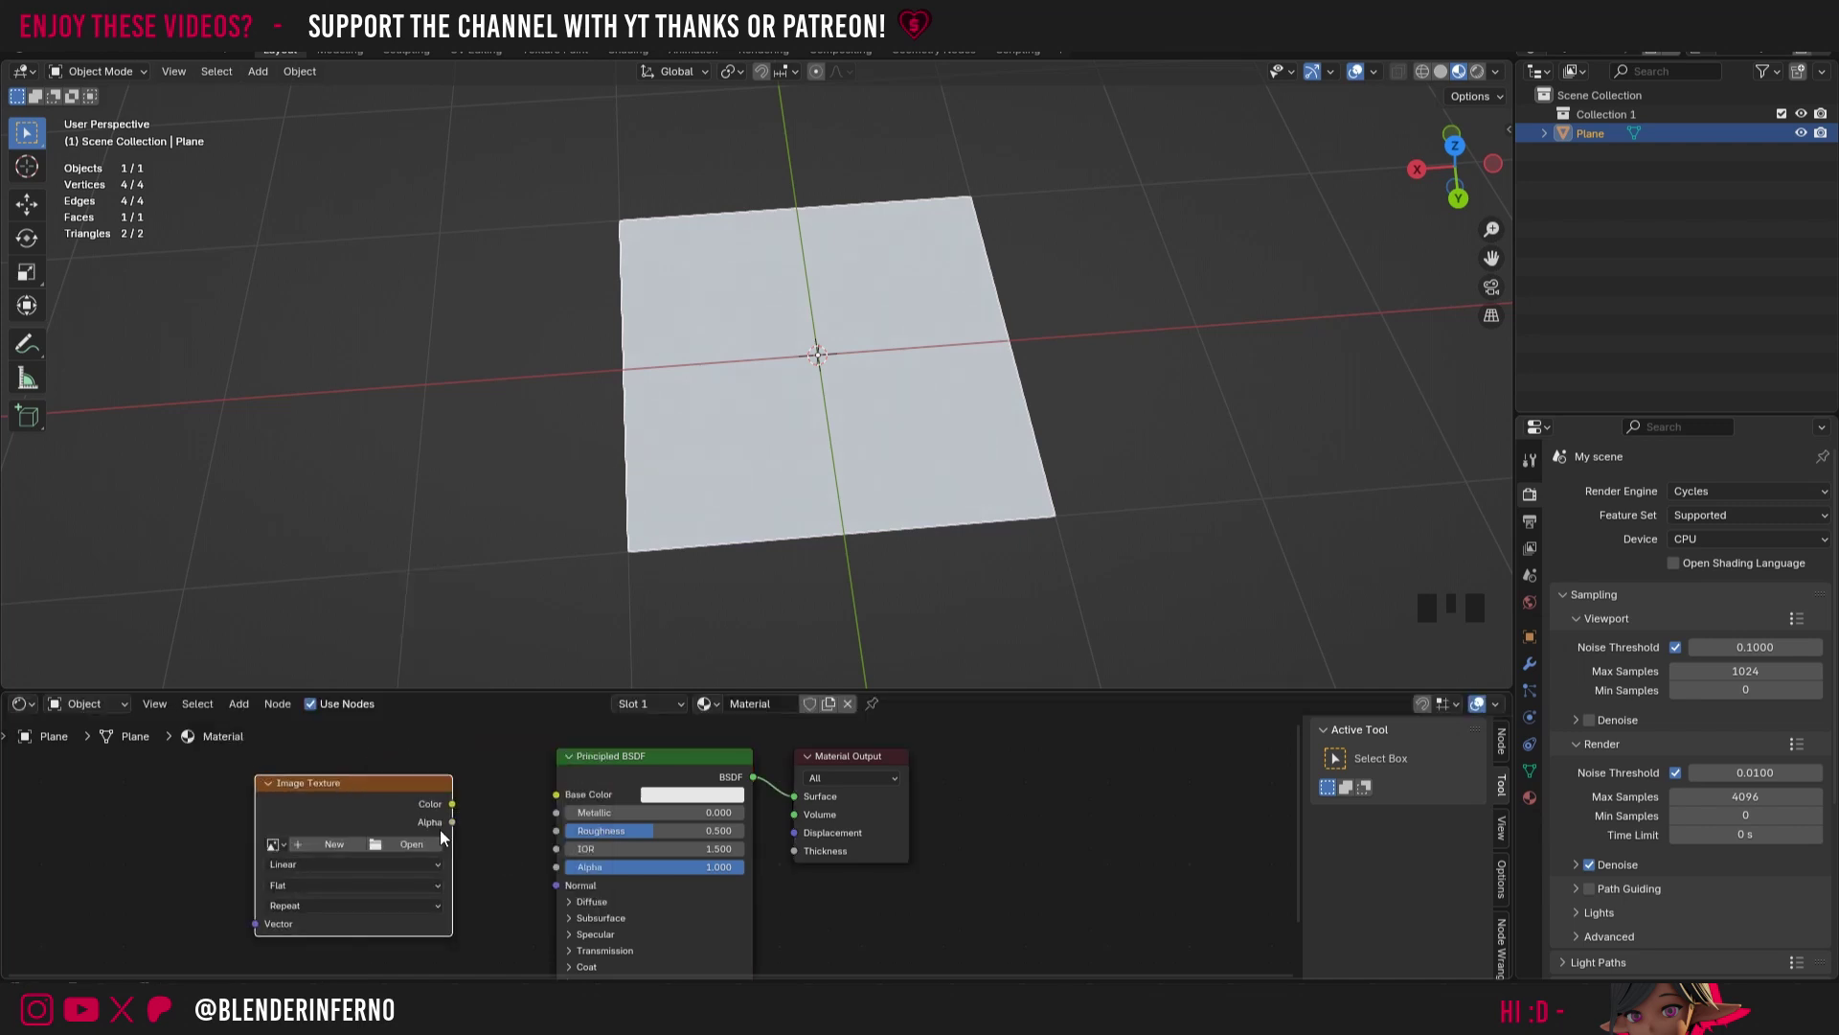
{"action": "left_click", "coordinate": [765, 833]}
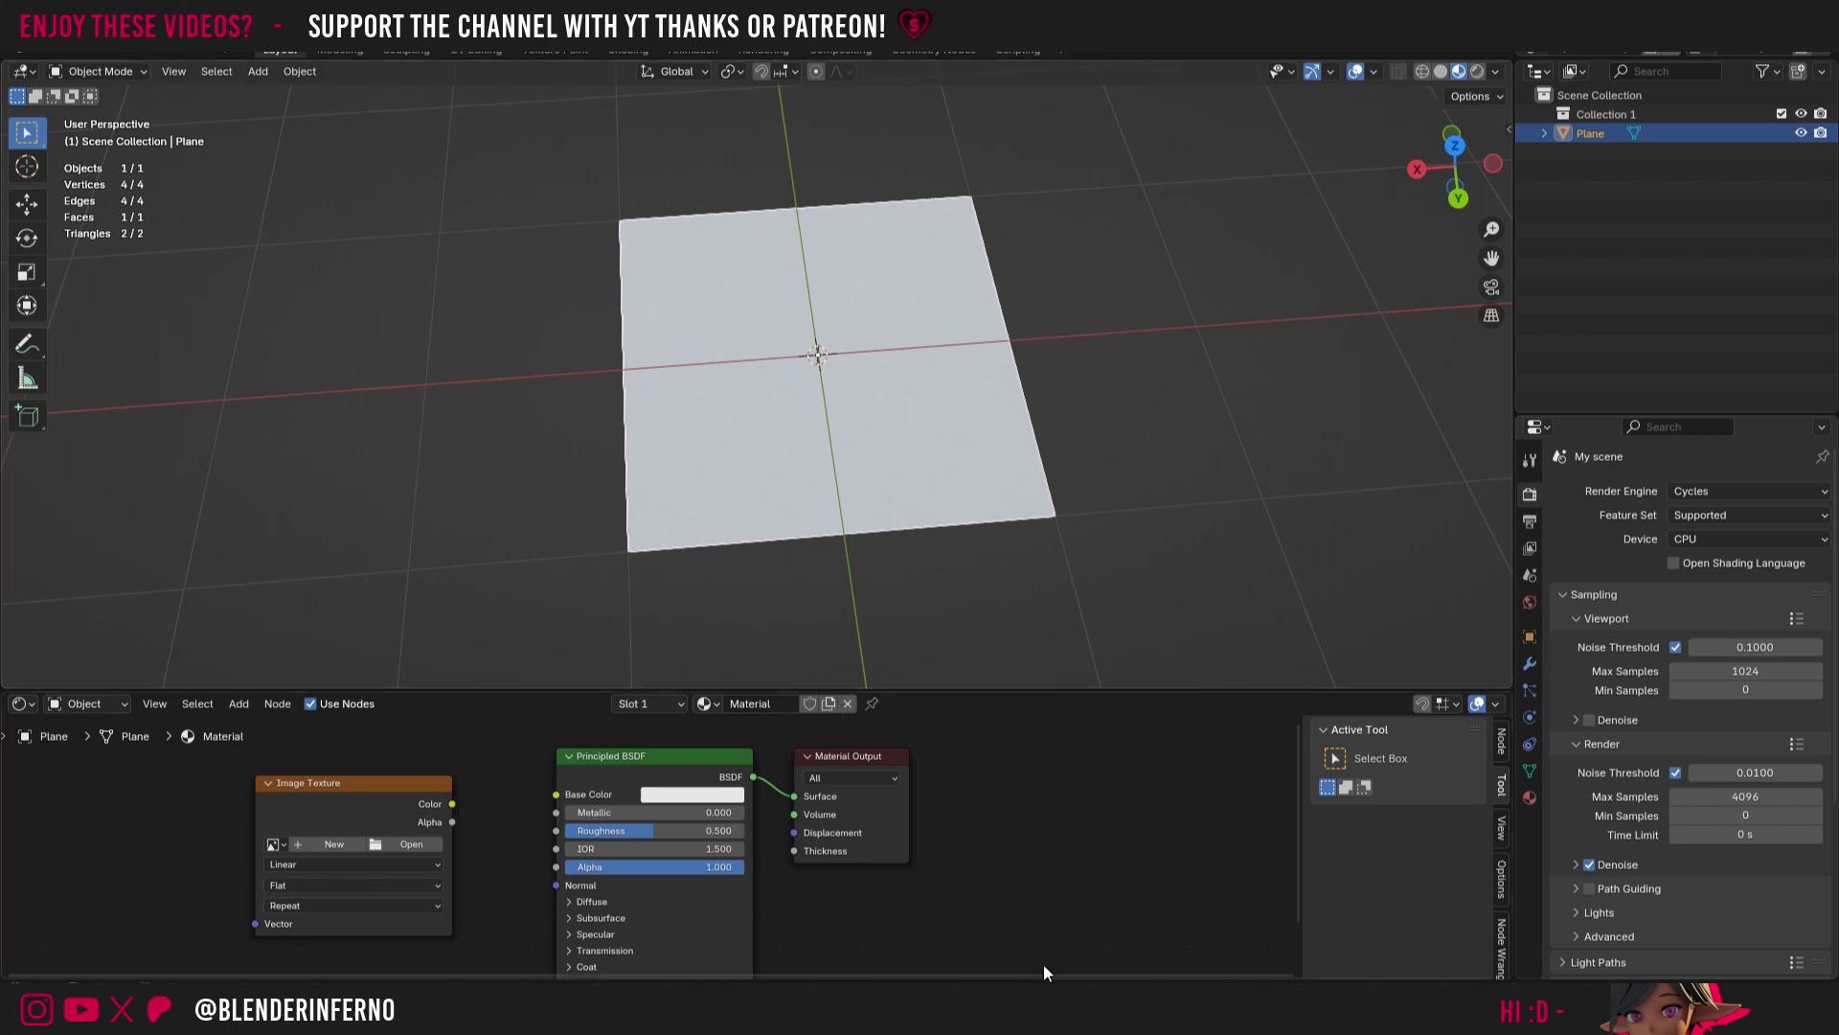
Step: In Downloads, choose Extract All on Brick Example Textures.zip
{"action": "key", "text": "alt+Tab"}
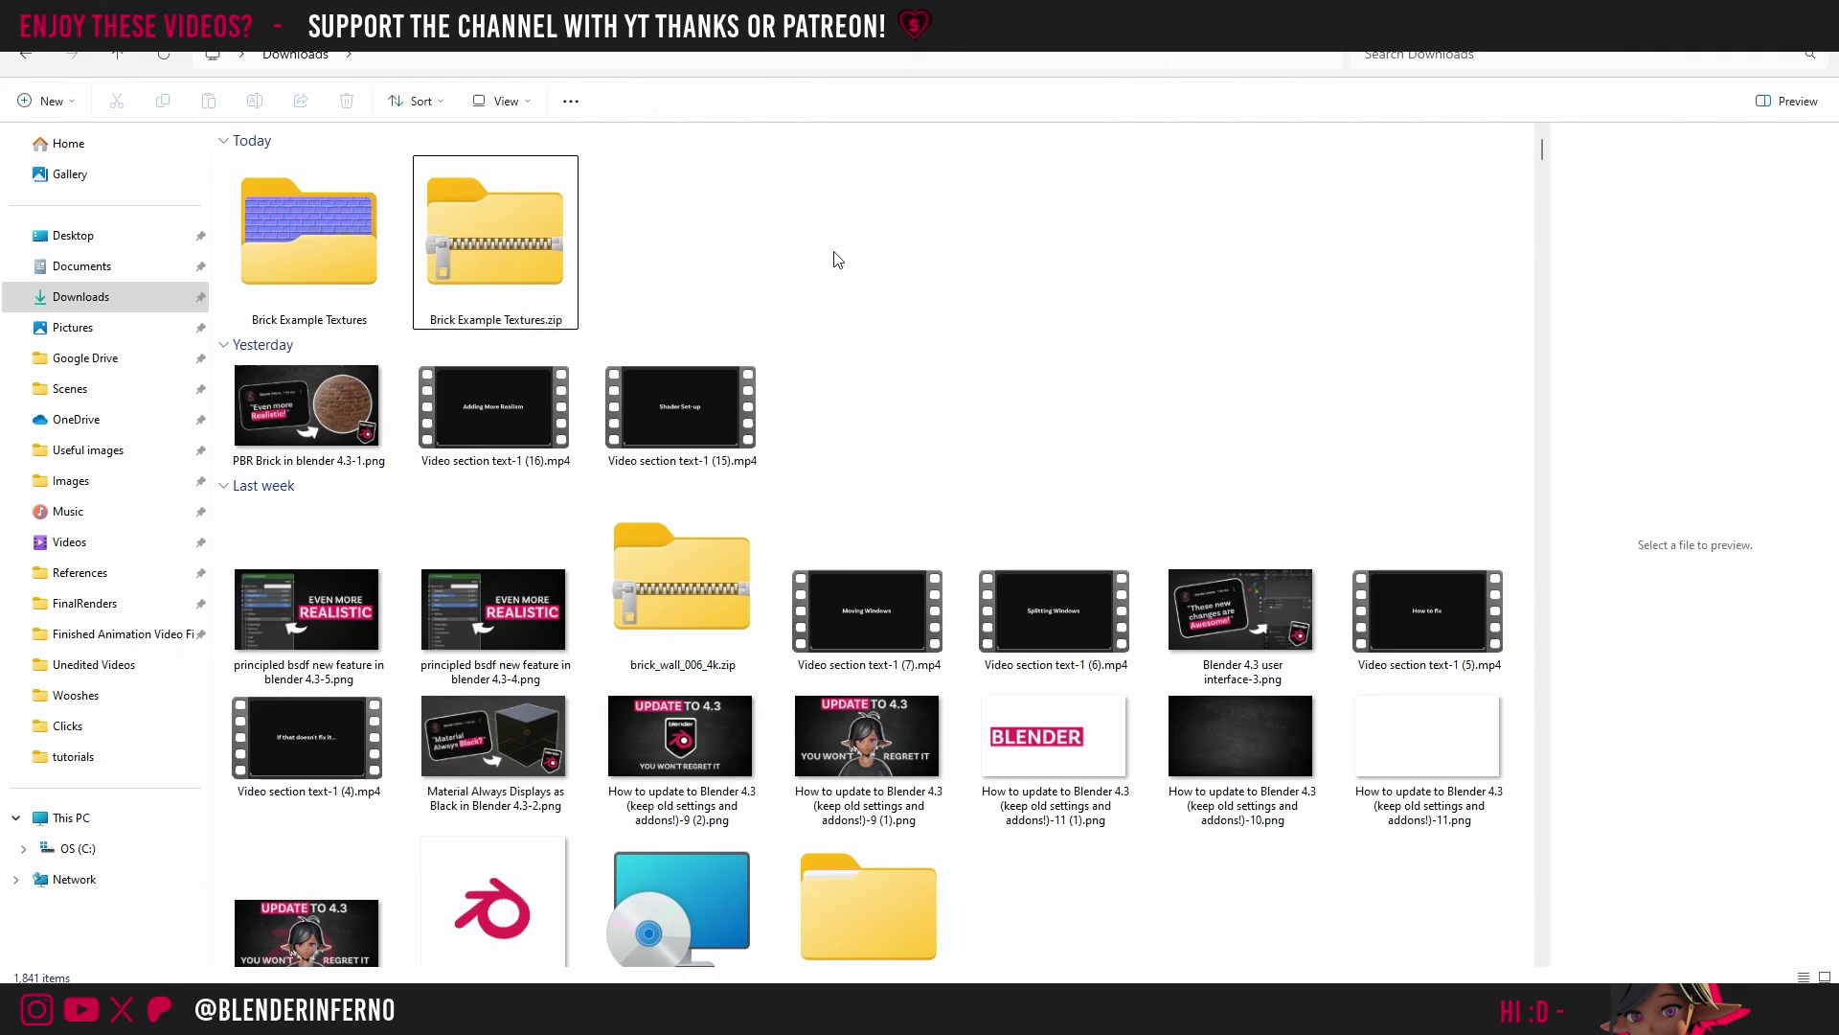
{"action": "left_click", "coordinate": [534, 278]}
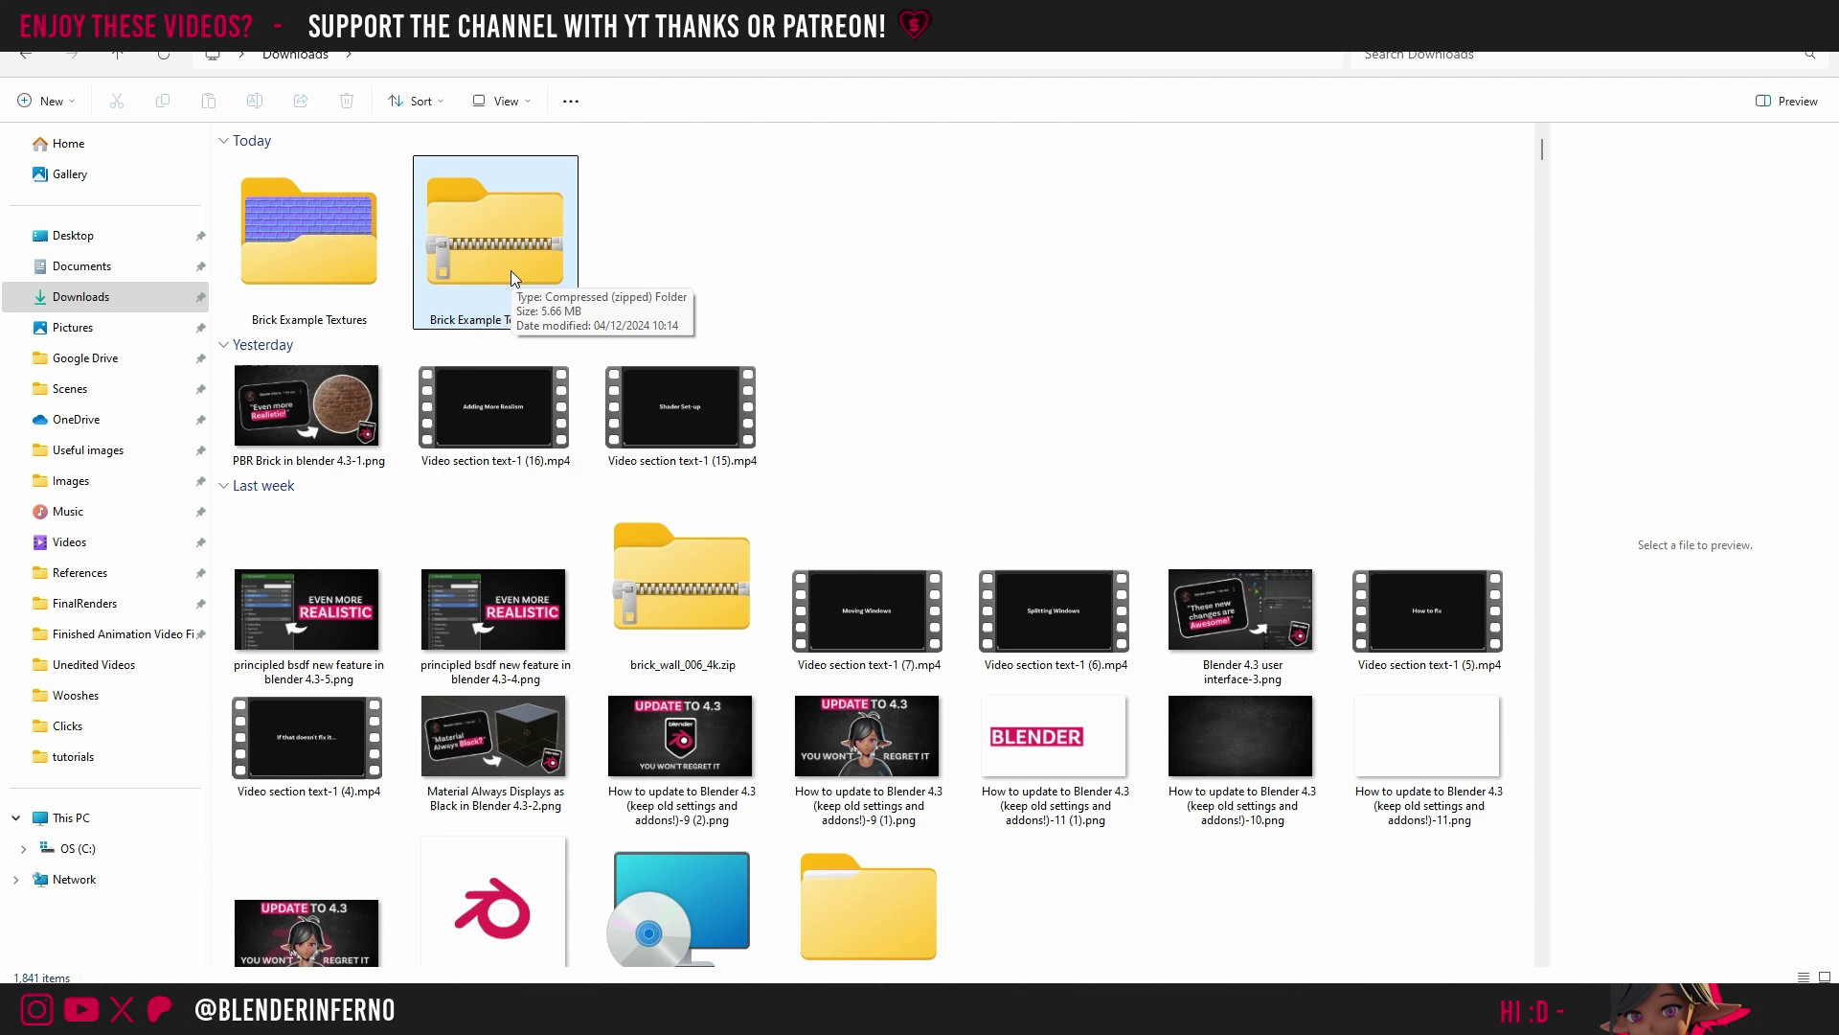
{"action": "left_click", "coordinate": [514, 272]}
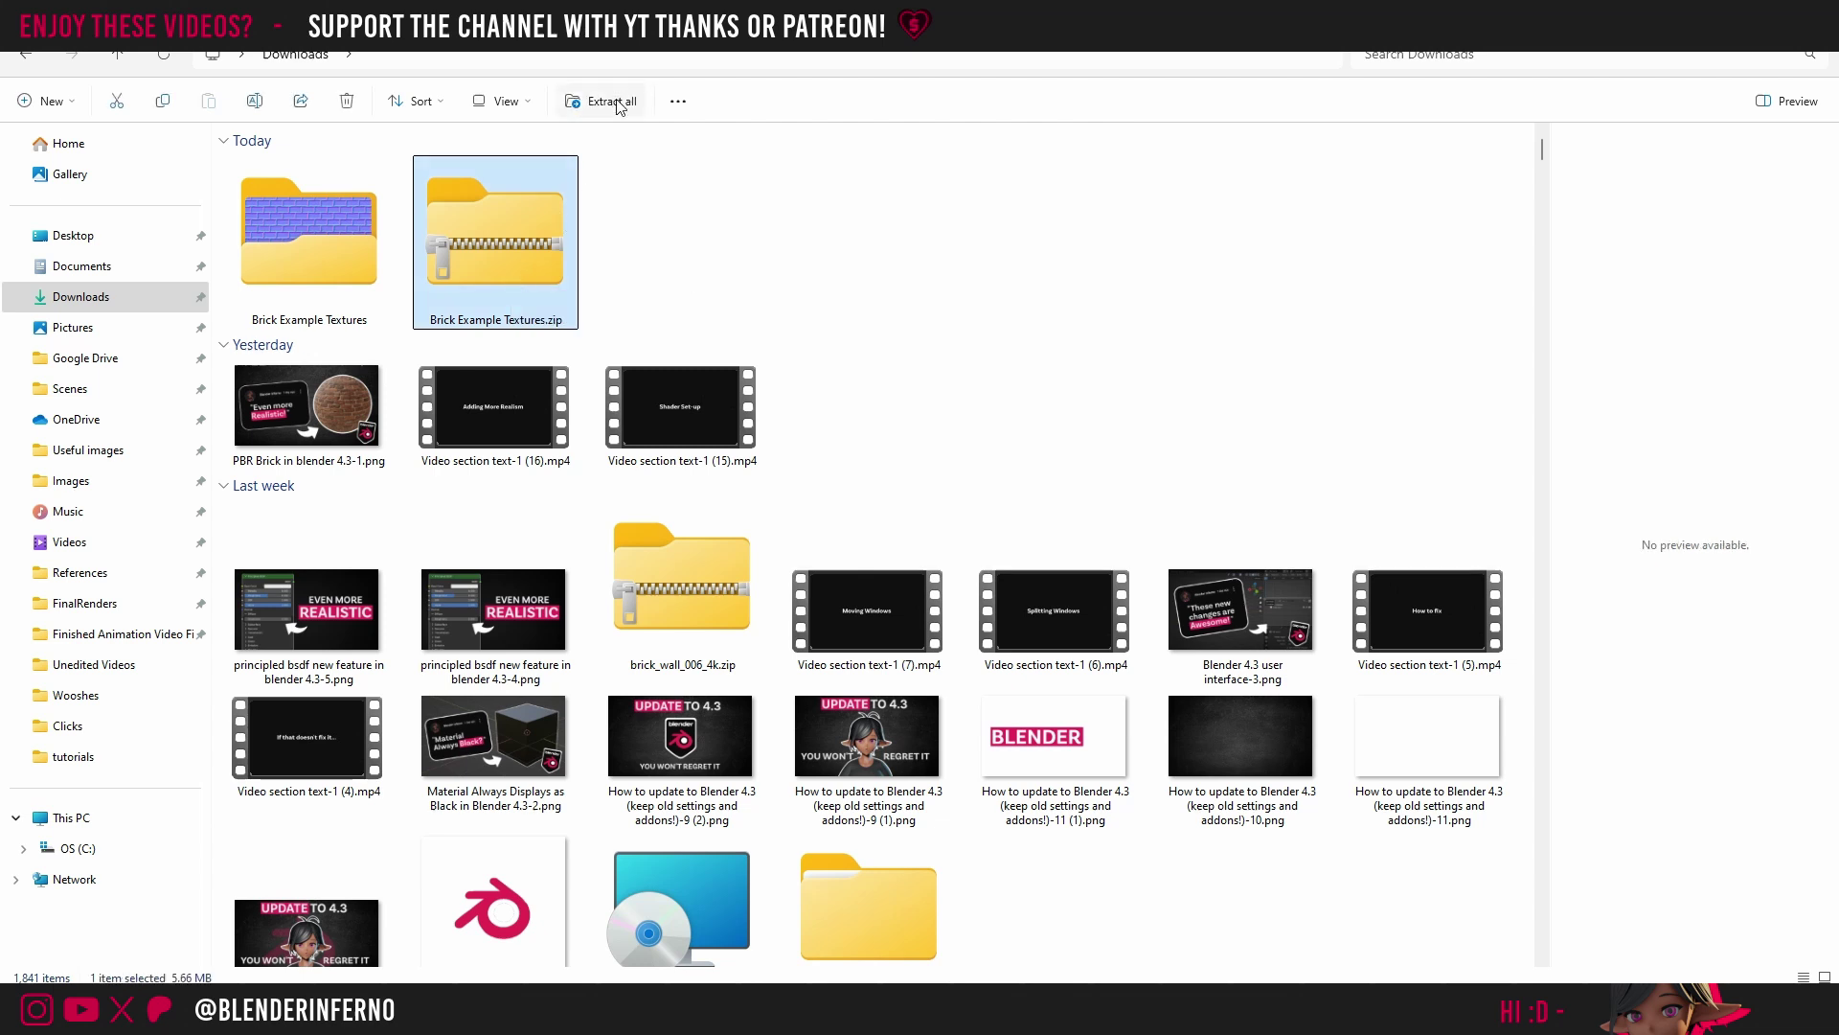
{"action": "right_click", "coordinate": [514, 233]}
{"action": "left_click", "coordinate": [618, 431]}
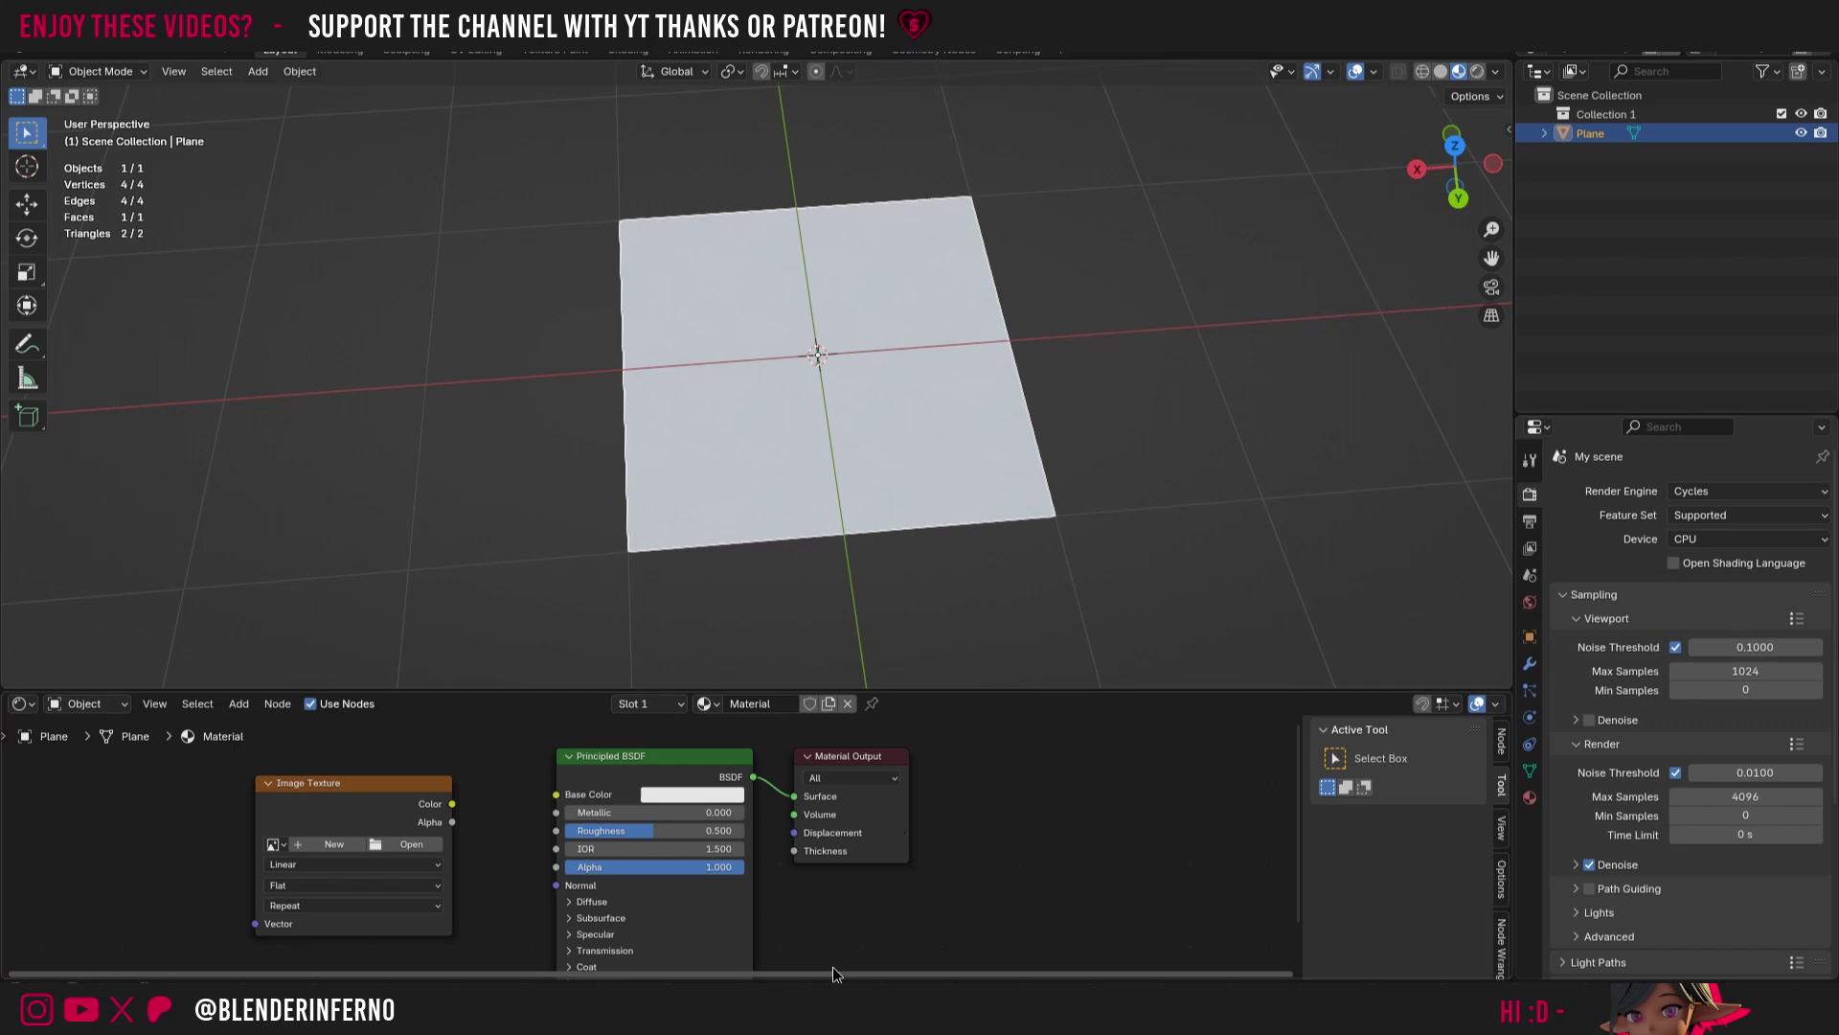
Step: Browse for an image from the Image Texture node and open the Brick Example Textures folder
{"action": "left_click", "coordinate": [407, 844]}
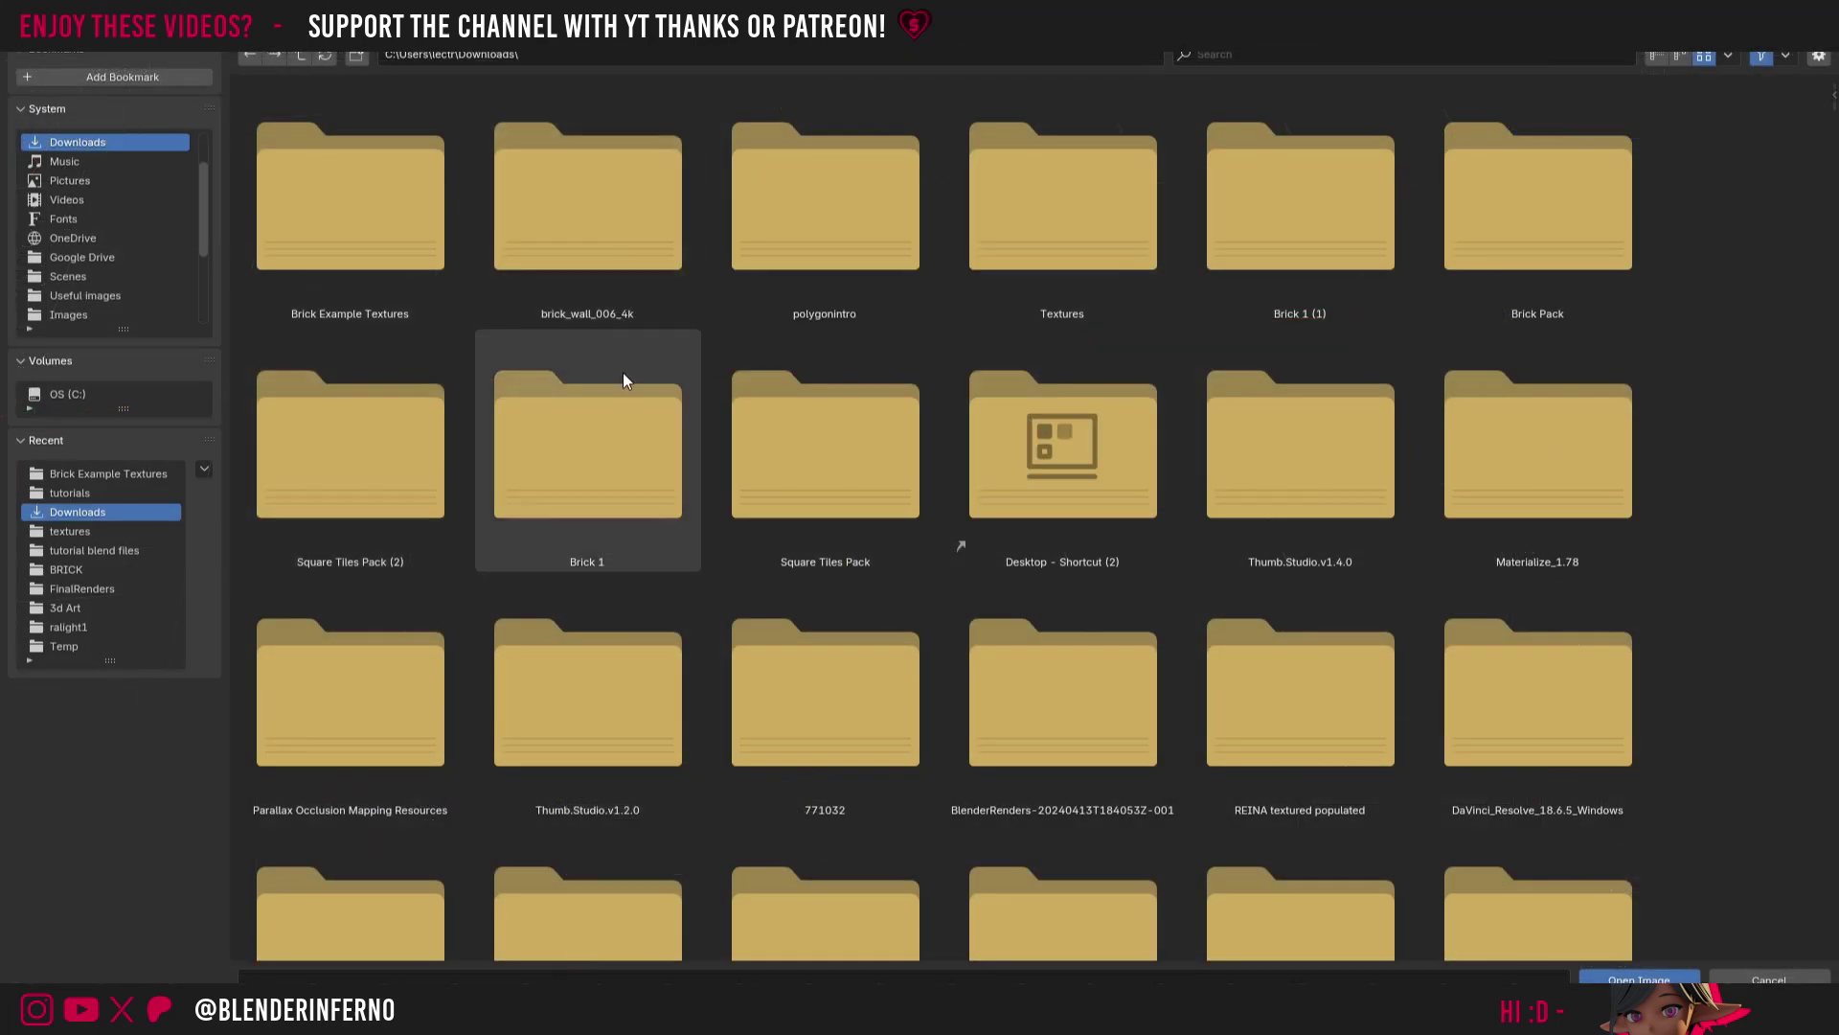
{"action": "double_click", "coordinate": [405, 251]}
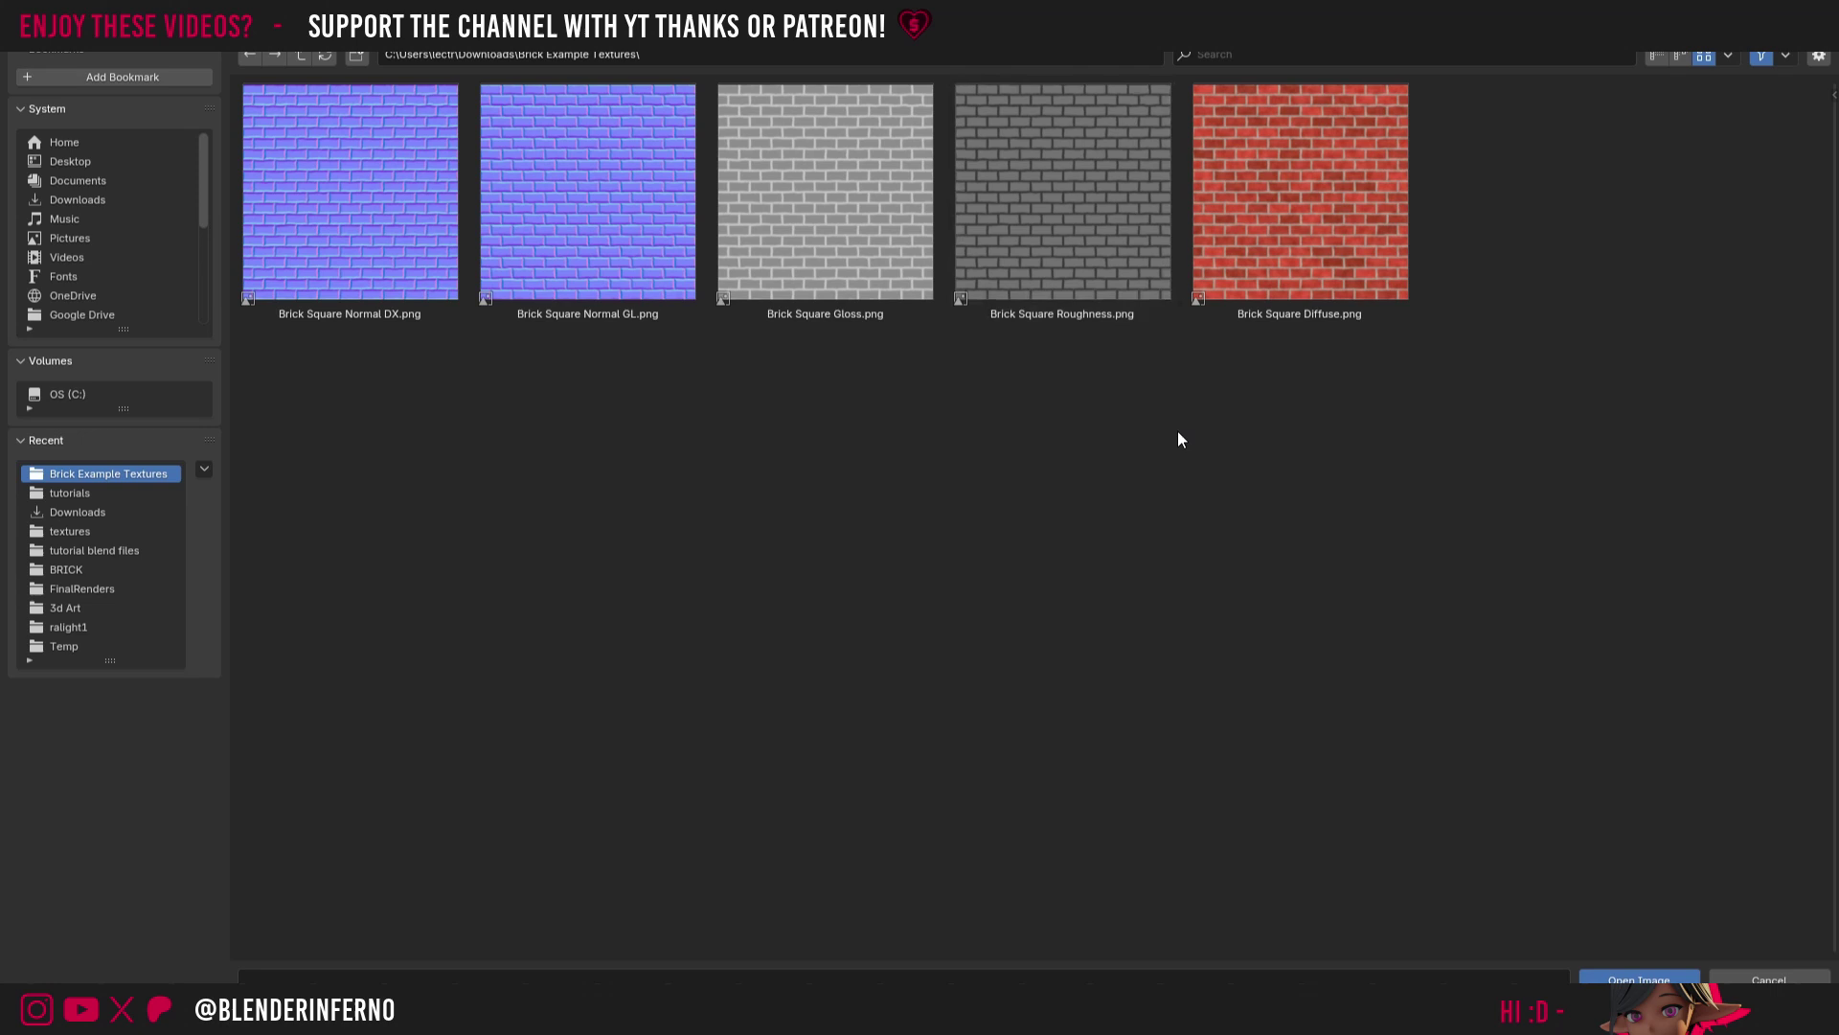
Step: Choose Brick Square Roughness.png and load it into the Image Texture node
{"action": "left_click", "coordinate": [874, 215]}
{"action": "left_click", "coordinate": [1025, 264]}
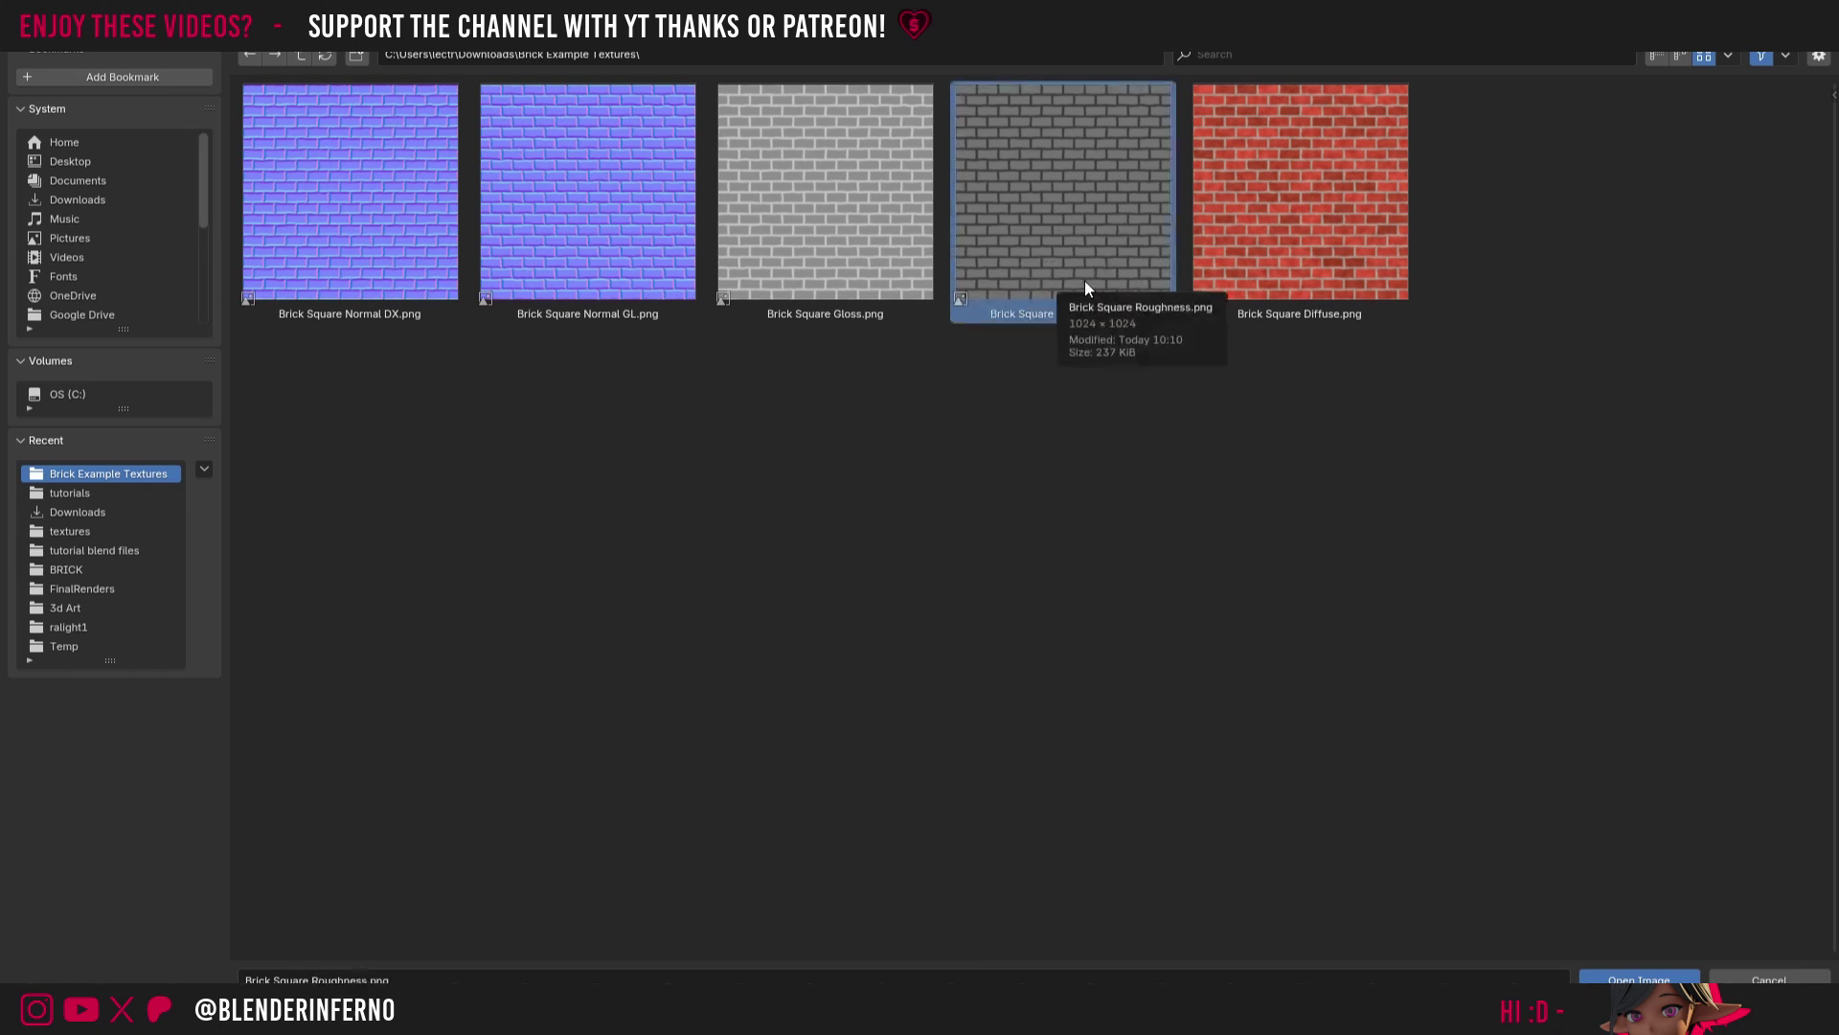
{"action": "left_click", "coordinate": [810, 256]}
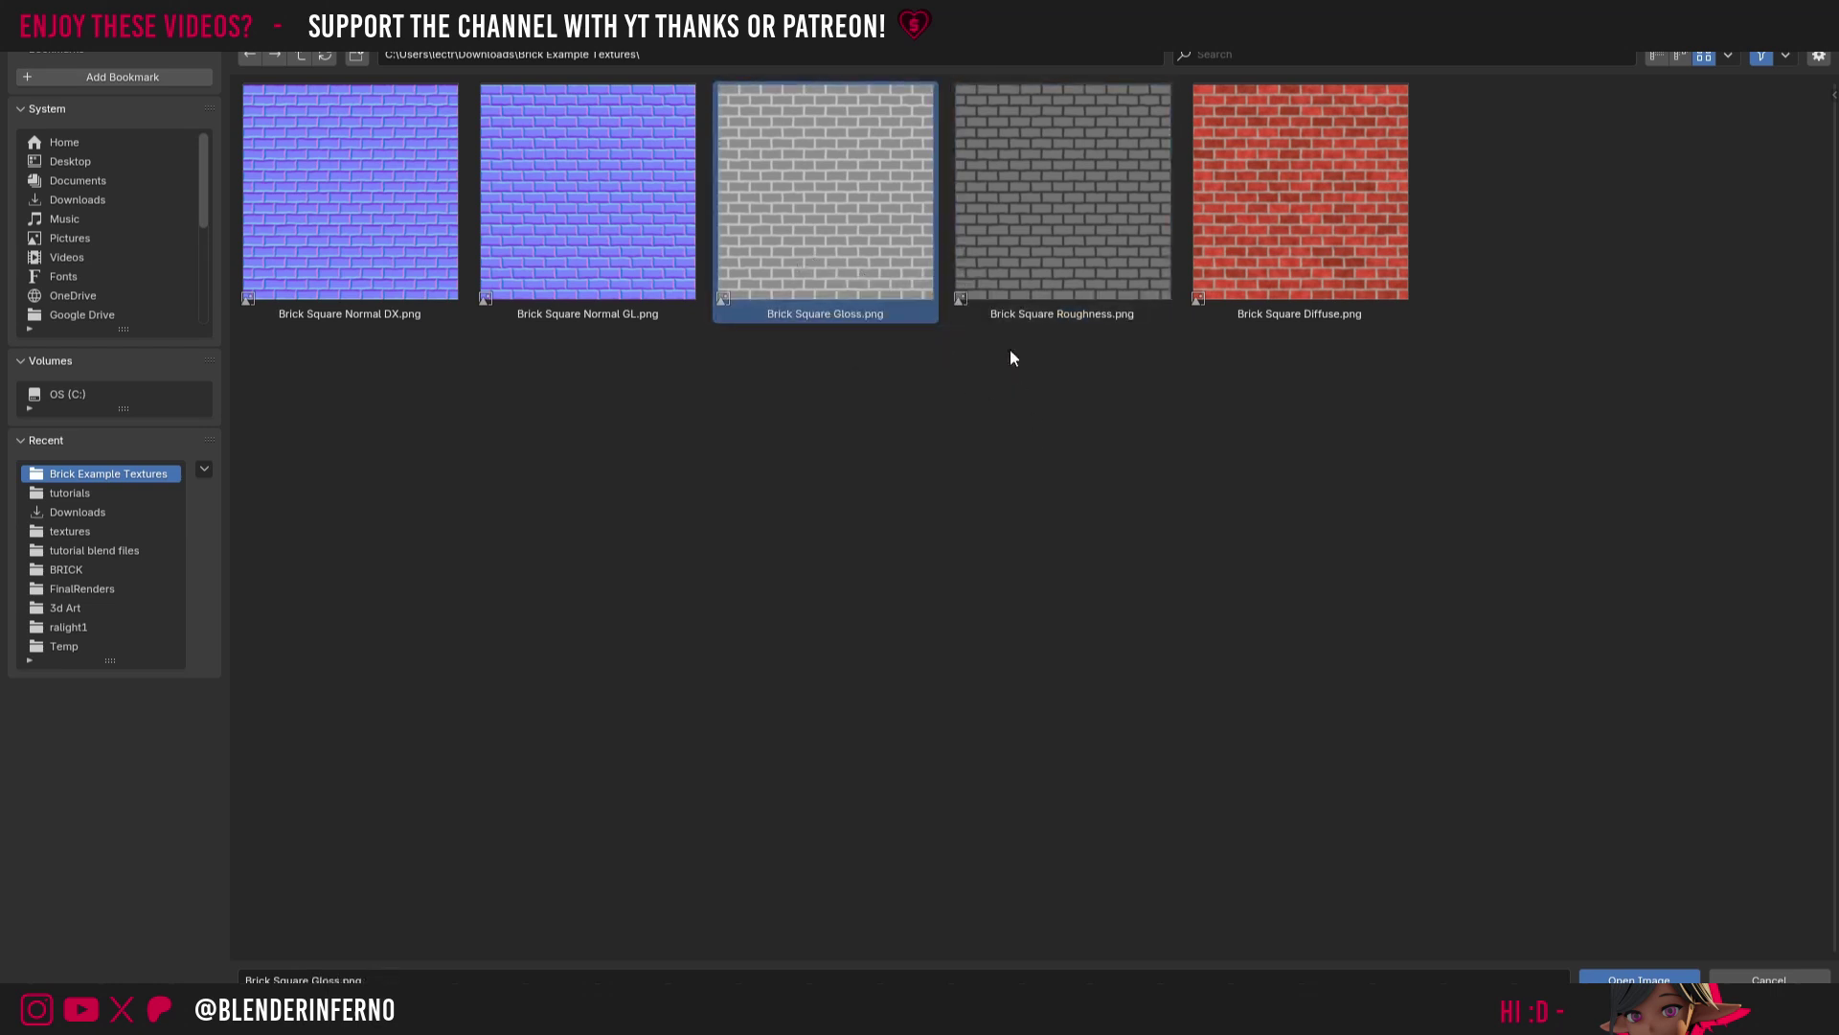
{"action": "left_click", "coordinate": [1083, 268]}
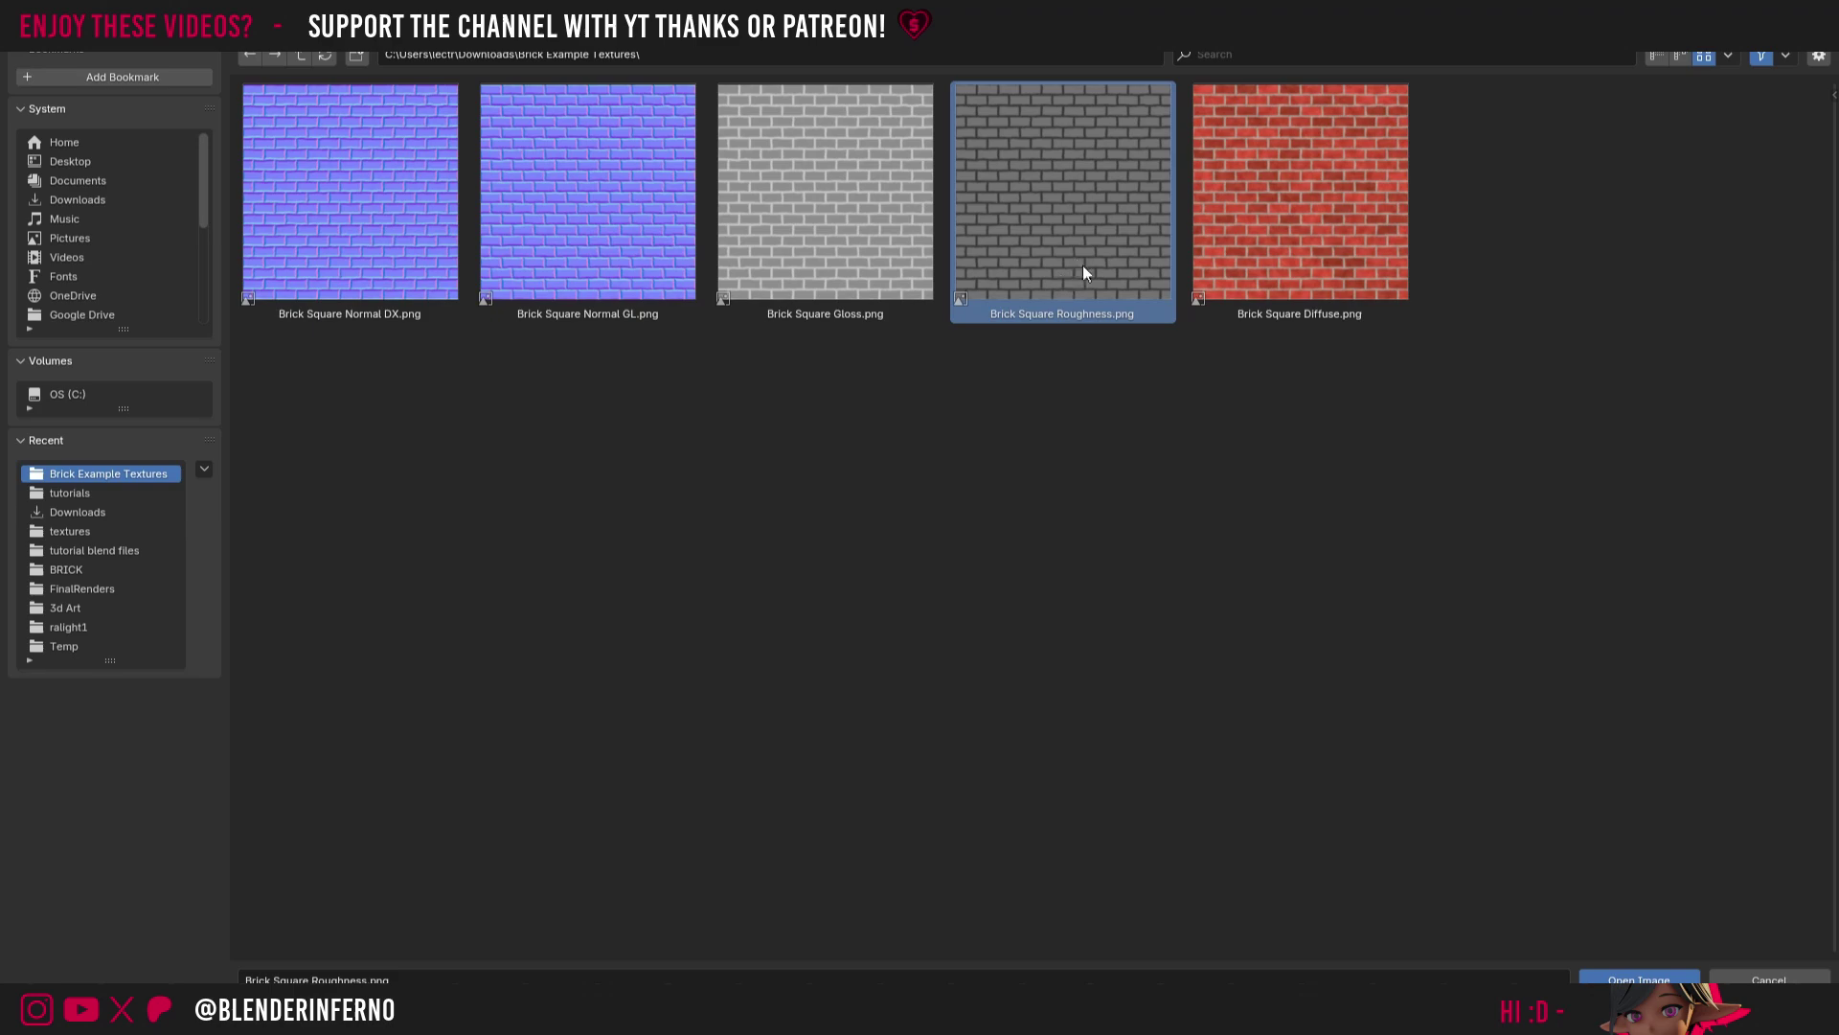
{"action": "left_click", "coordinate": [1636, 977]}
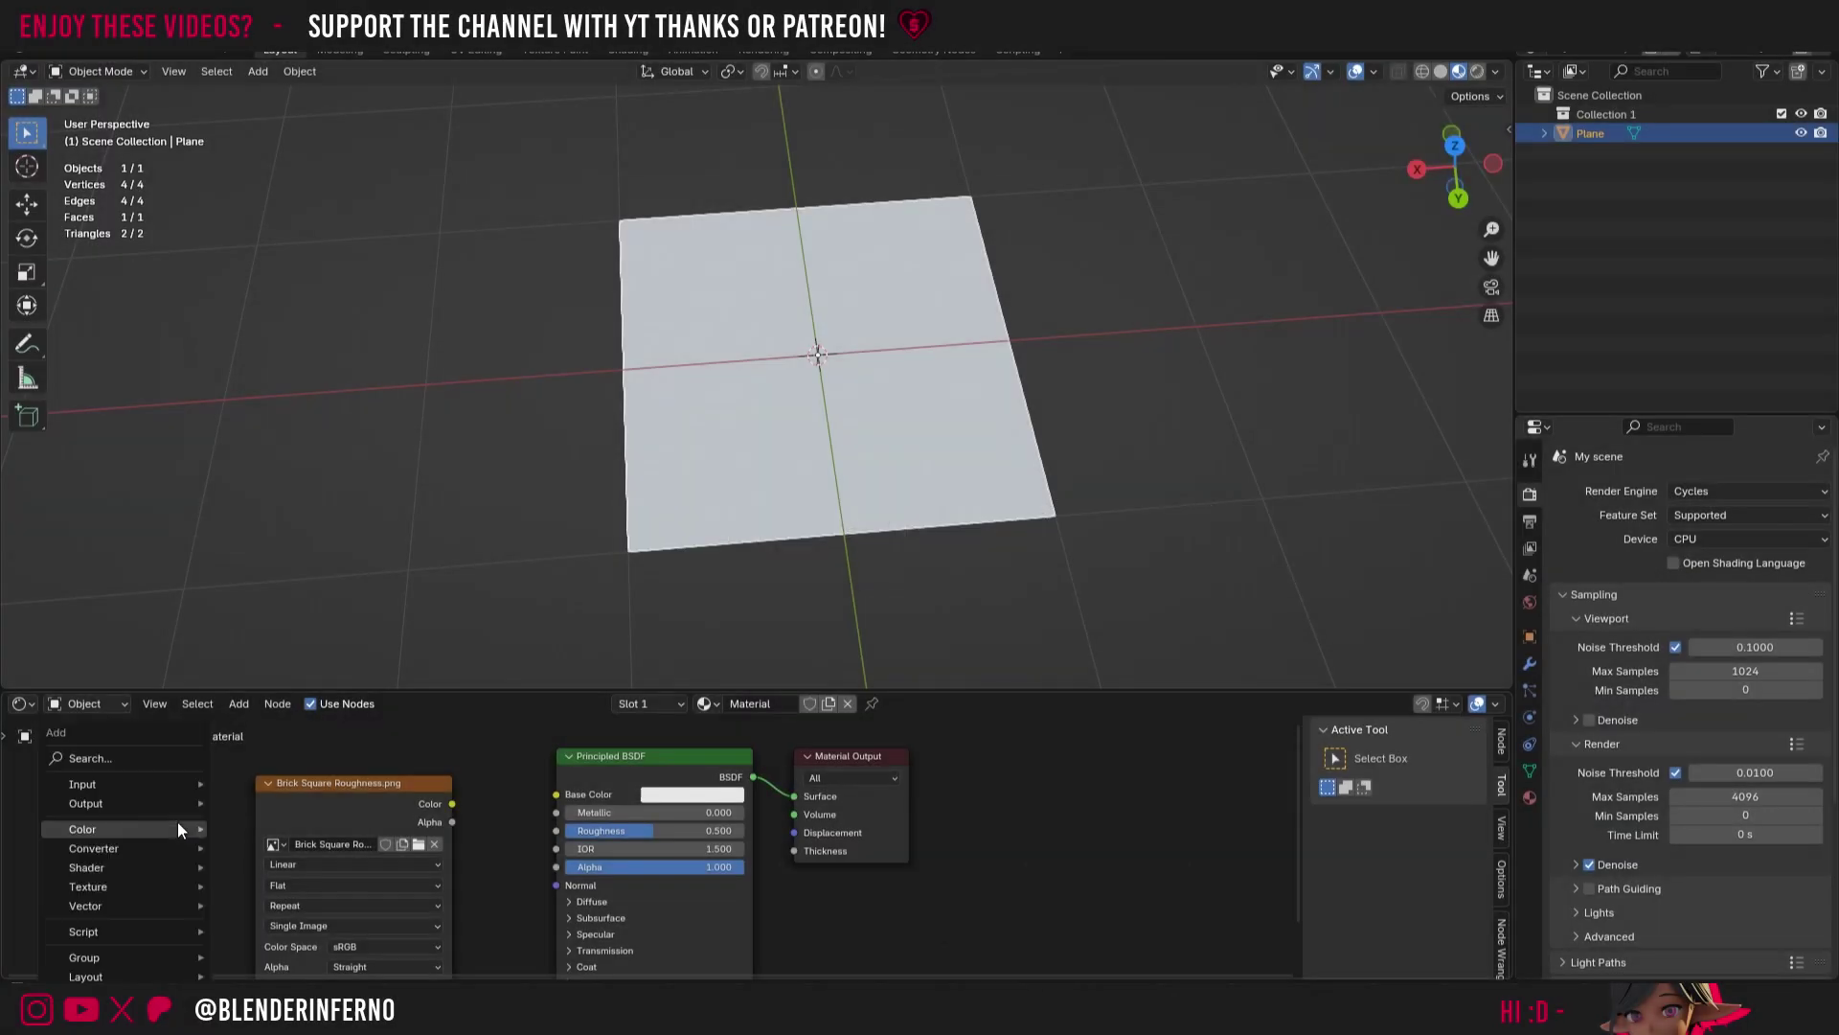
Step: Add a Texture Coordinate node and connect its UV output to the Image Texture Vector input
{"action": "mouse_move", "coordinate": [176, 824]}
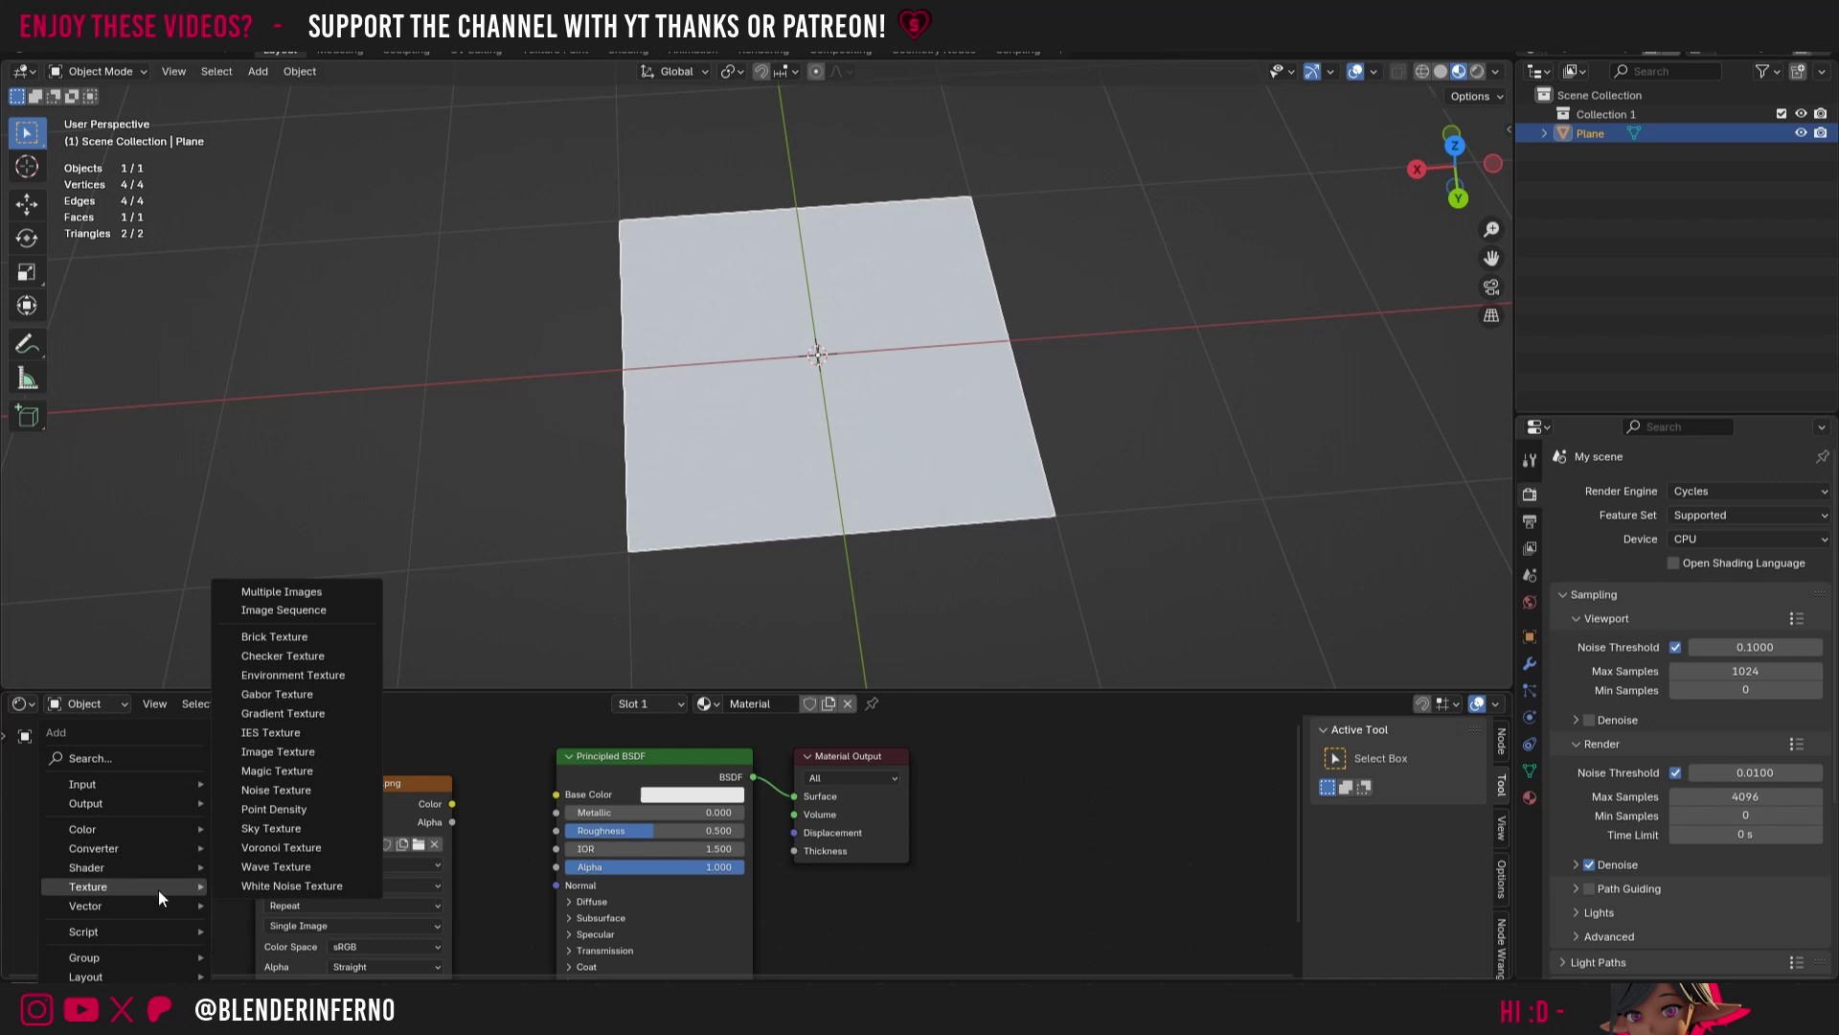
{"action": "mouse_move", "coordinate": [134, 784]}
{"action": "left_click", "coordinate": [291, 706]}
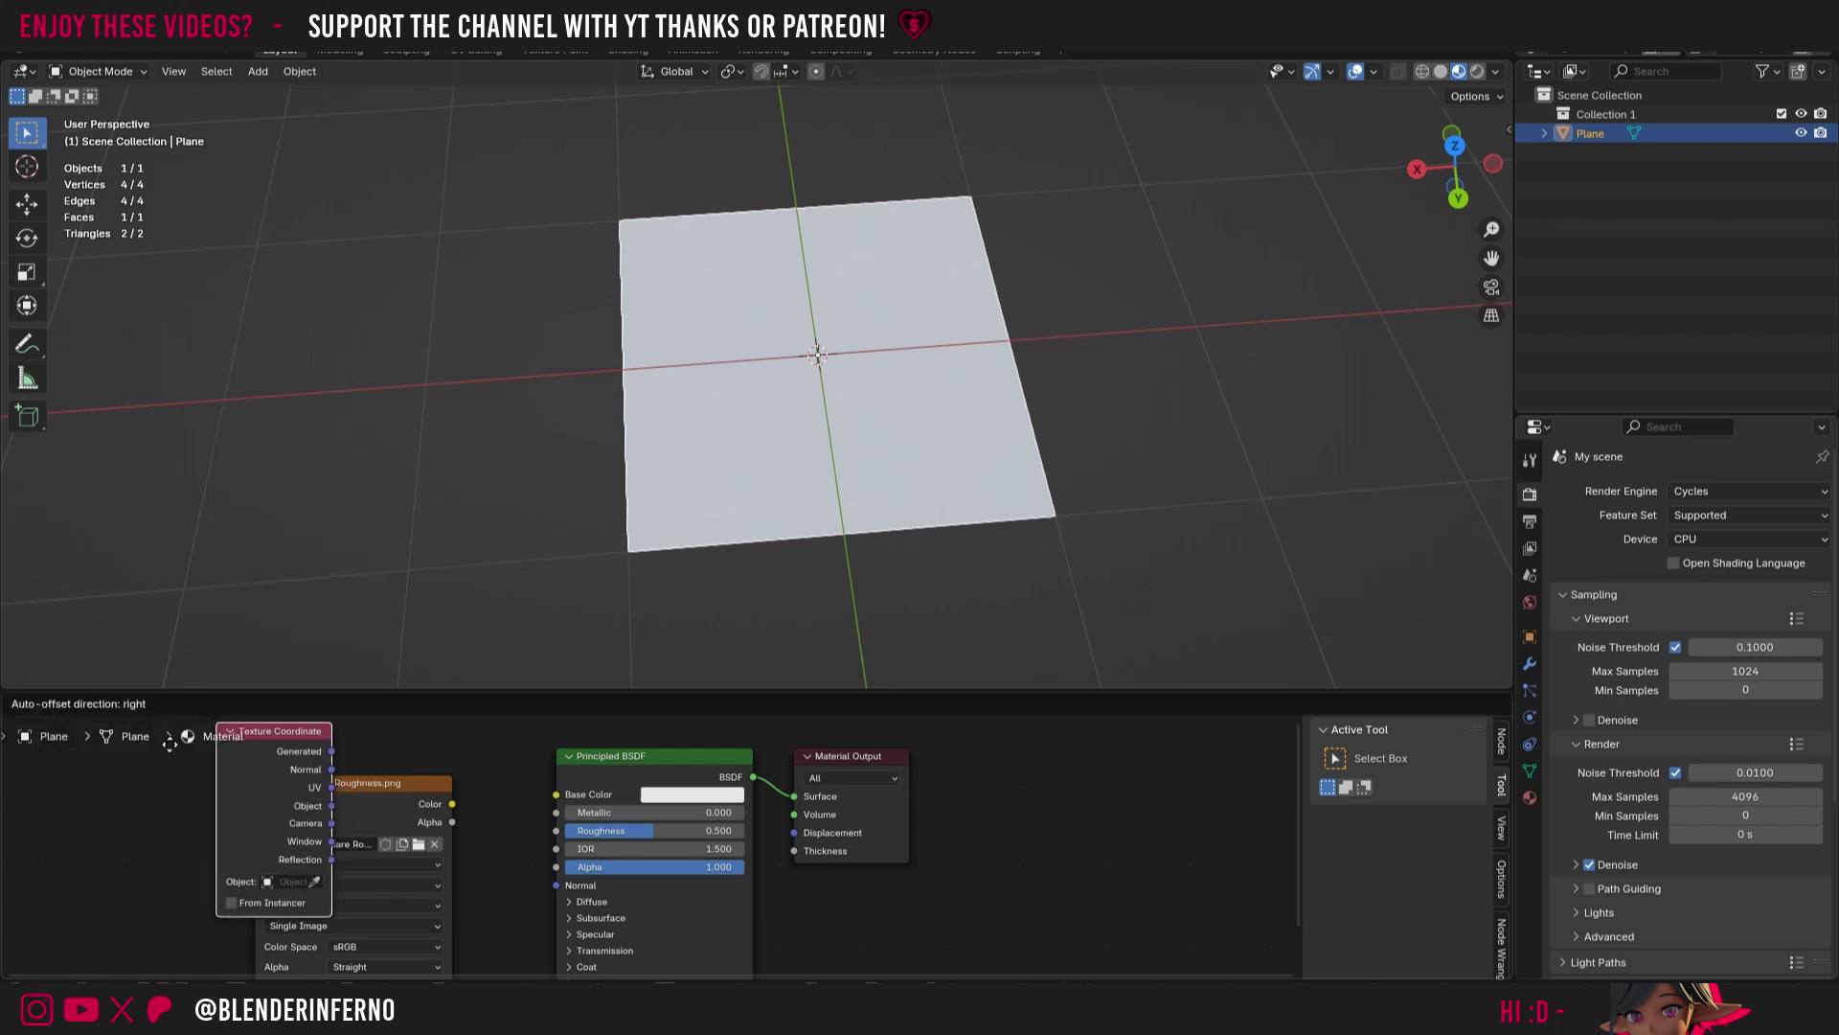
{"action": "left_click_drag", "start_coordinate": [173, 840], "coordinate": [255, 968]}
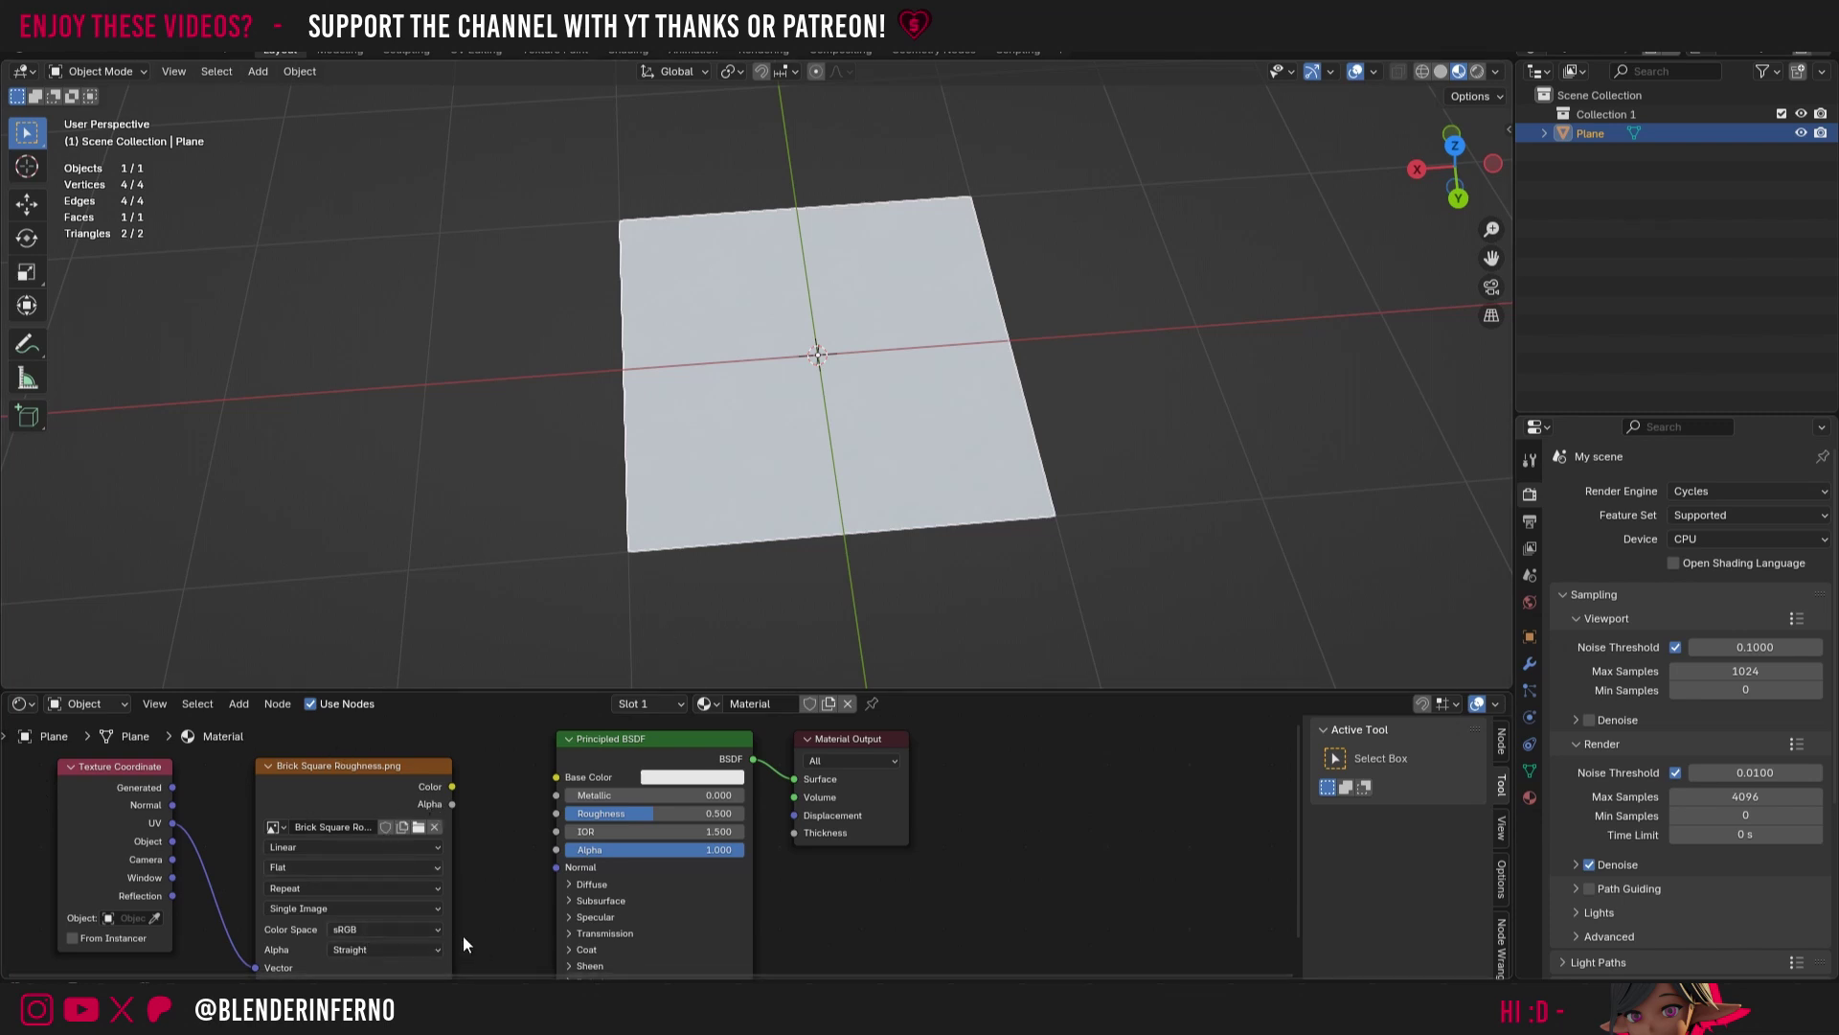
Step: Set the roughness image's color space to Non-Color and connect its Color to Principled BSDF Roughness
{"action": "left_click", "coordinate": [356, 931]}
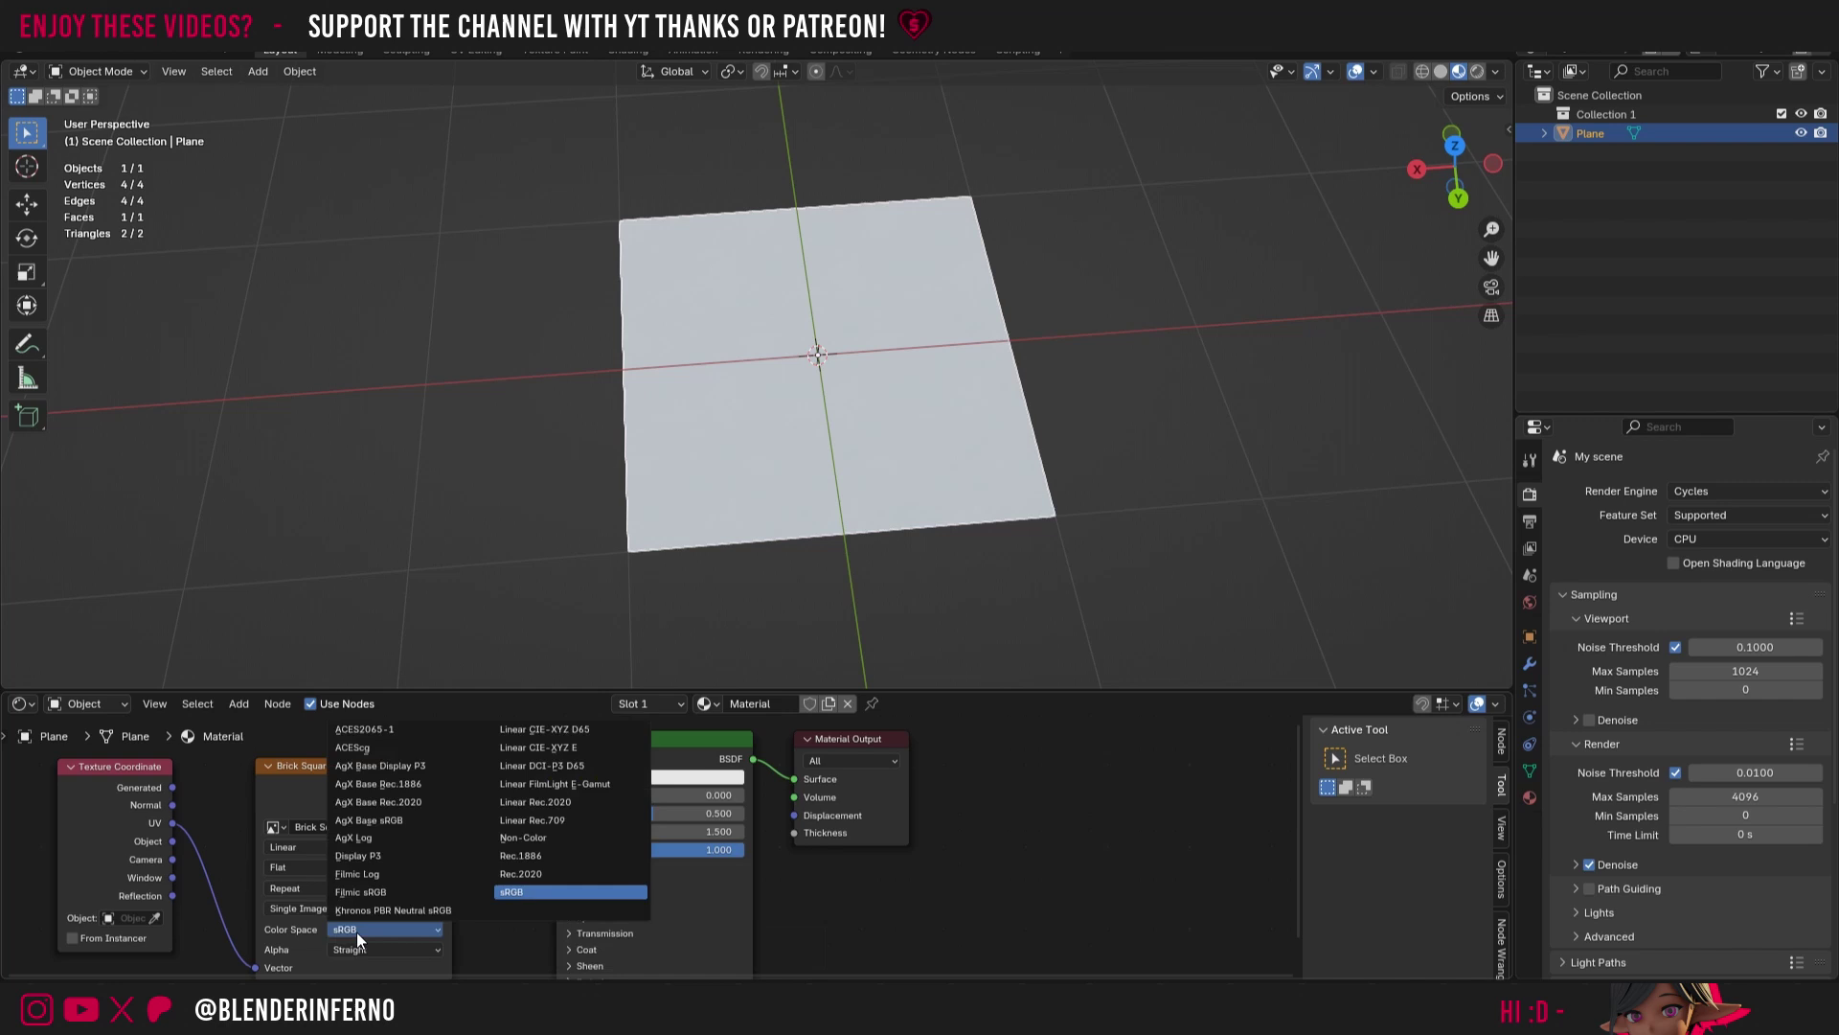
{"action": "left_click", "coordinate": [523, 838]}
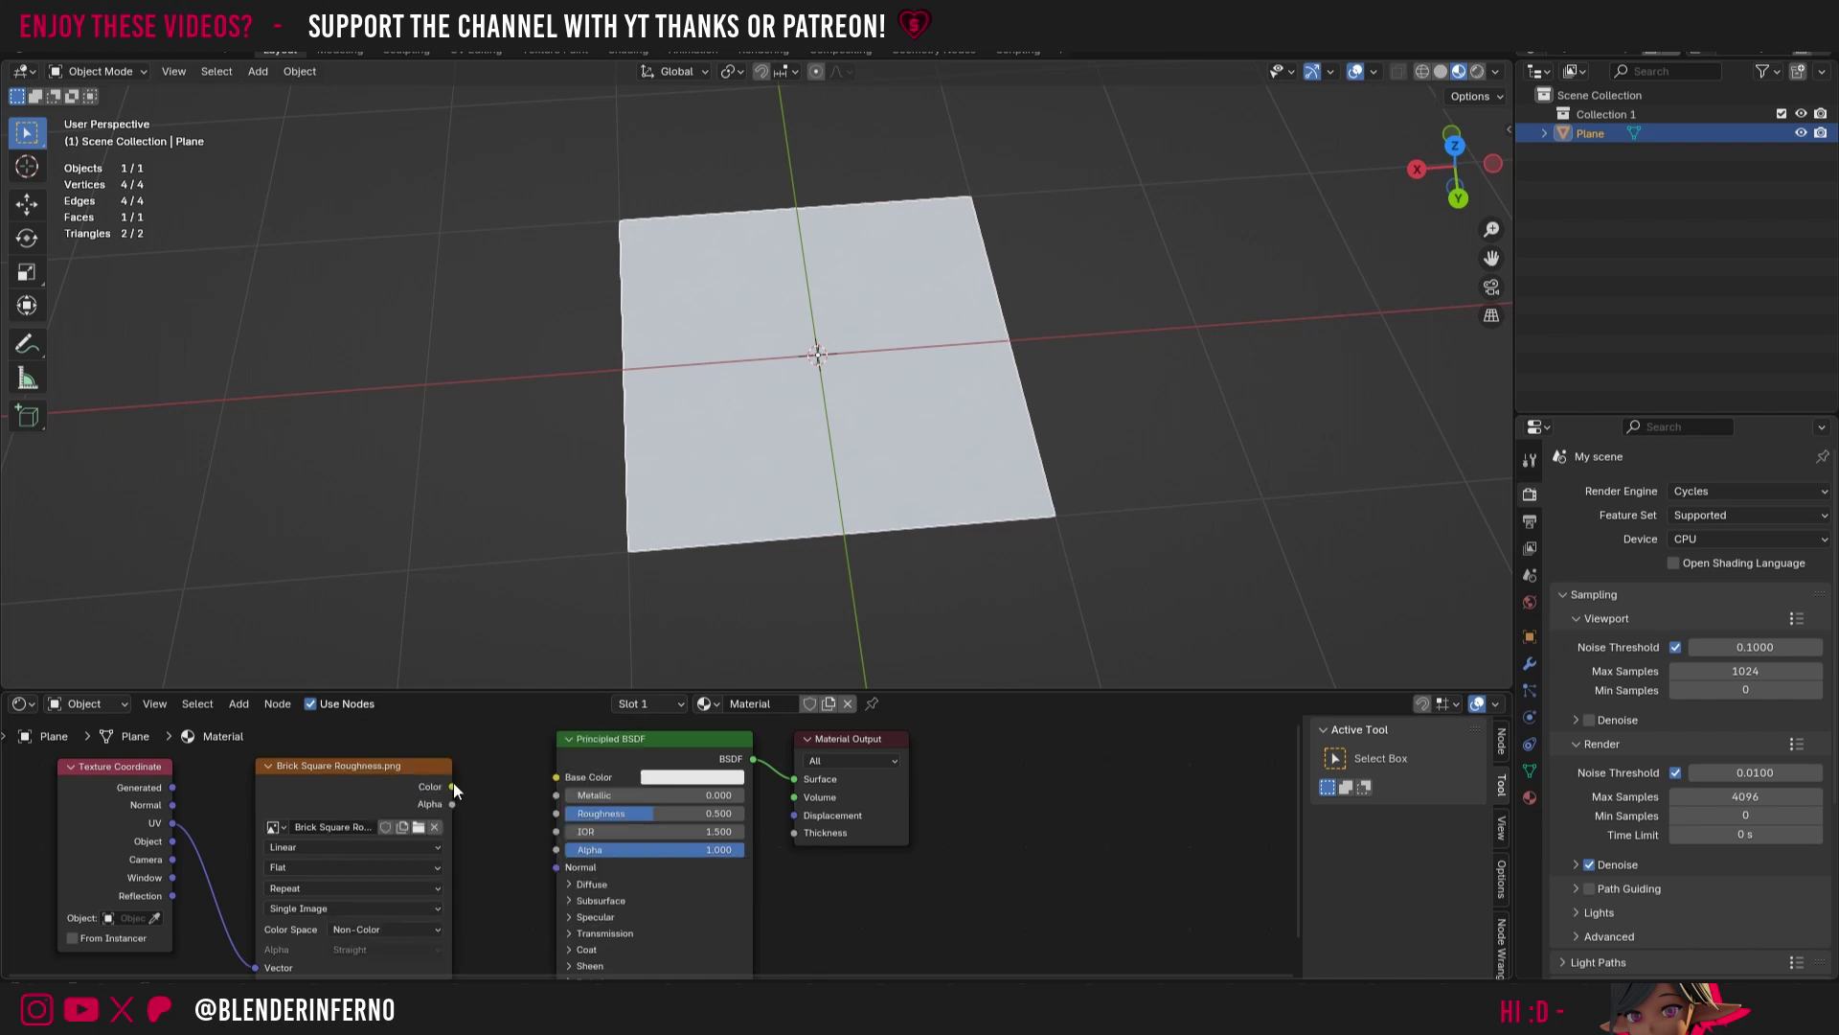
{"action": "left_click_drag", "start_coordinate": [502, 795], "coordinate": [556, 813]}
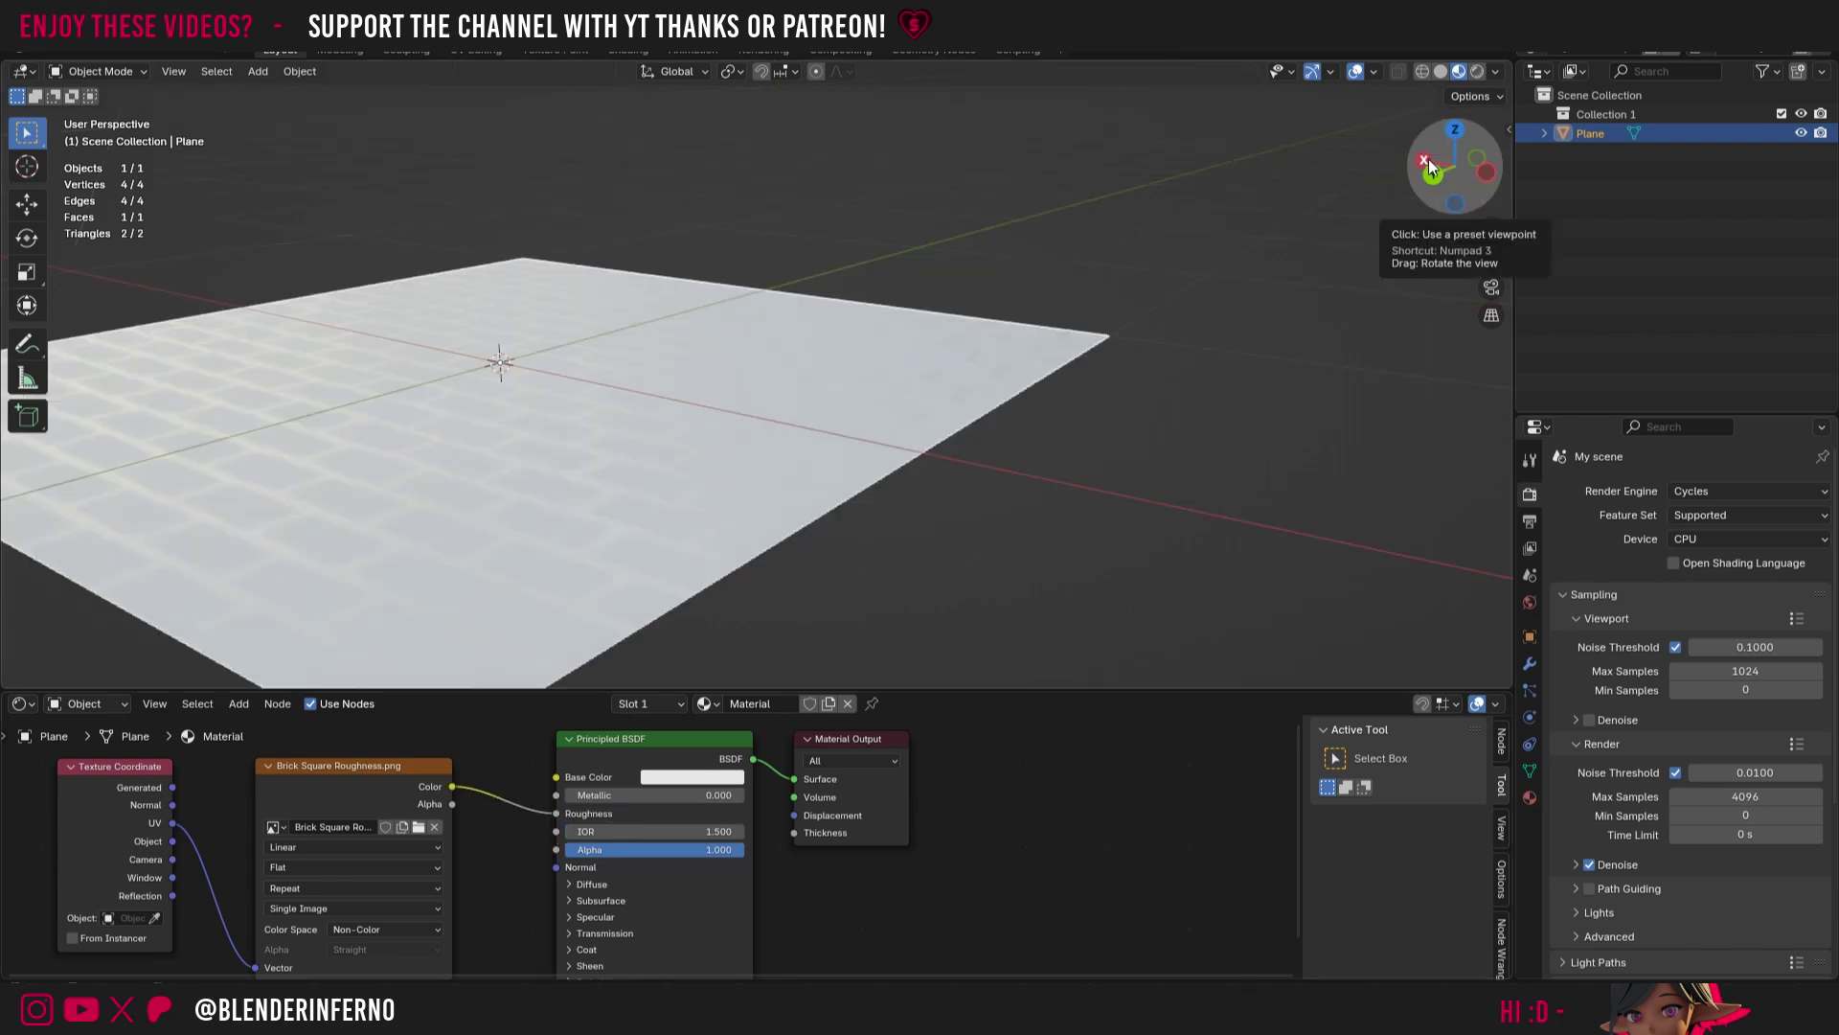
{"action": "left_click_drag", "start_coordinate": [1430, 168], "coordinate": [1463, 162]}
{"action": "left_click_drag", "start_coordinate": [306, 690], "coordinate": [307, 532]}
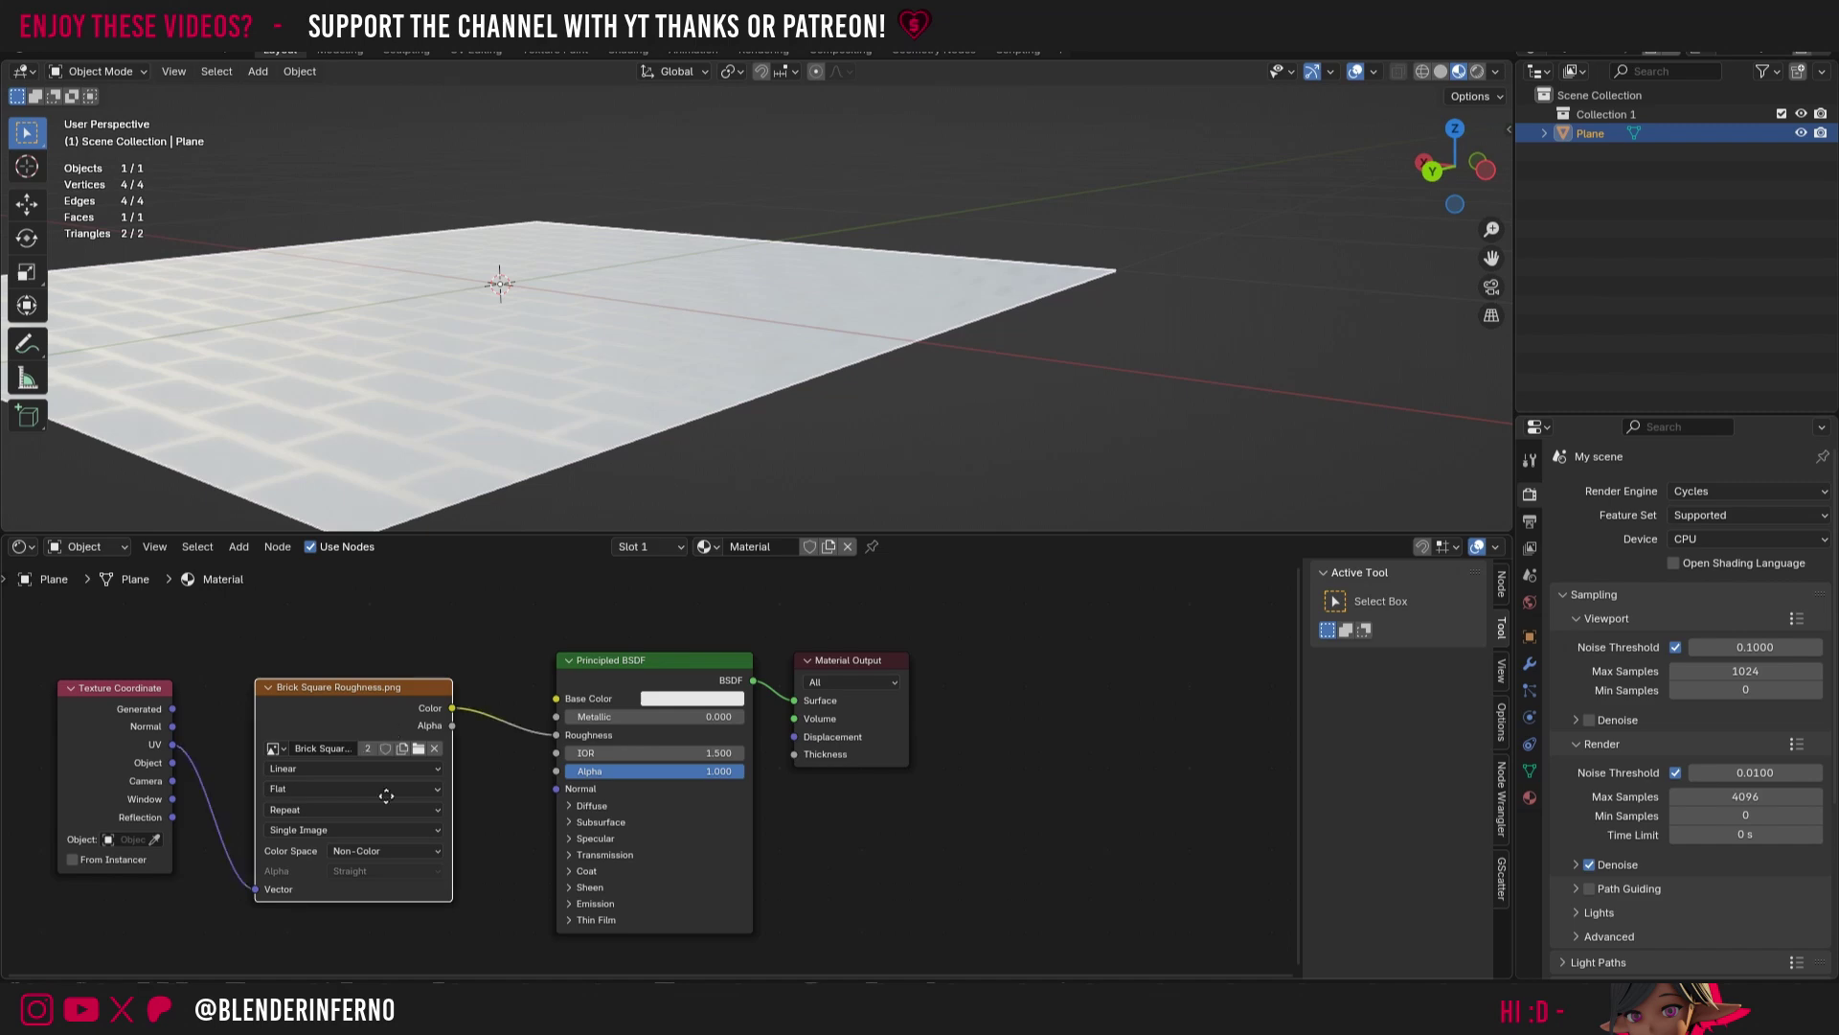
Step: Duplicate the image node, load Brick Square Gloss.png into the copy and set it to Non-Color
{"action": "key", "text": "shift+d"}
{"action": "left_click", "coordinate": [411, 877]}
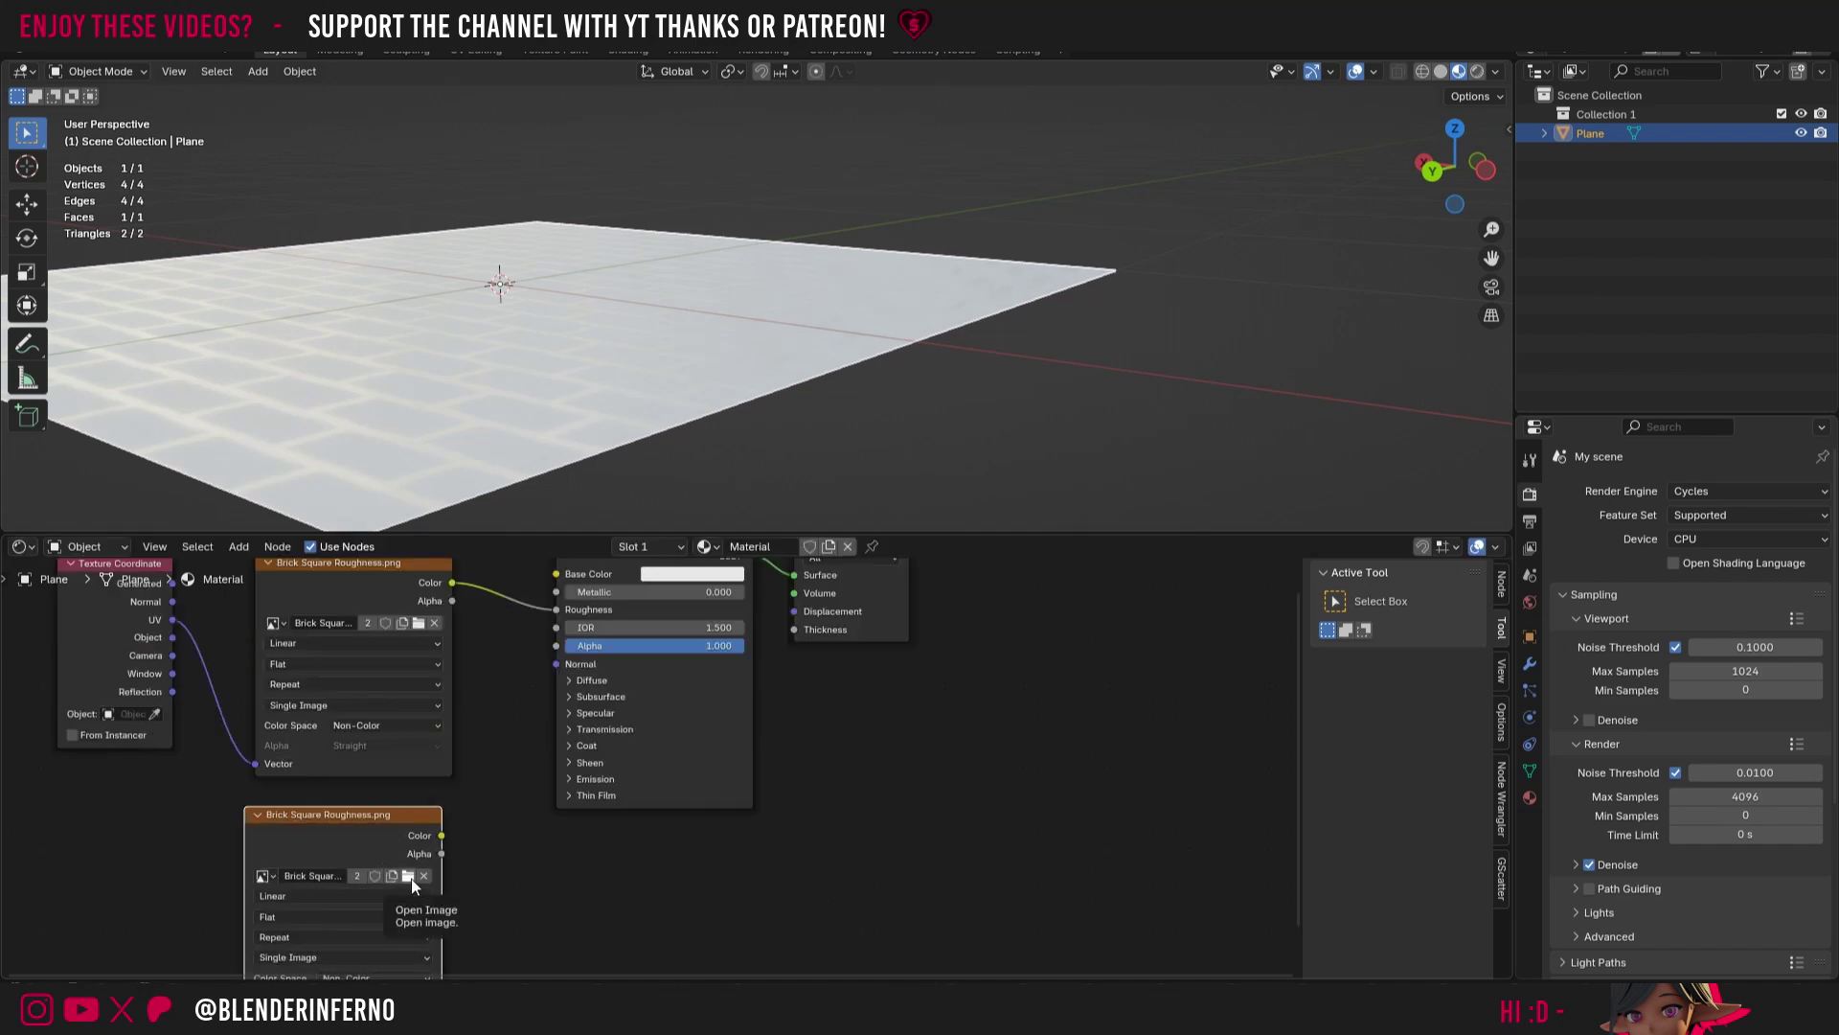
{"action": "left_click", "coordinate": [409, 877]}
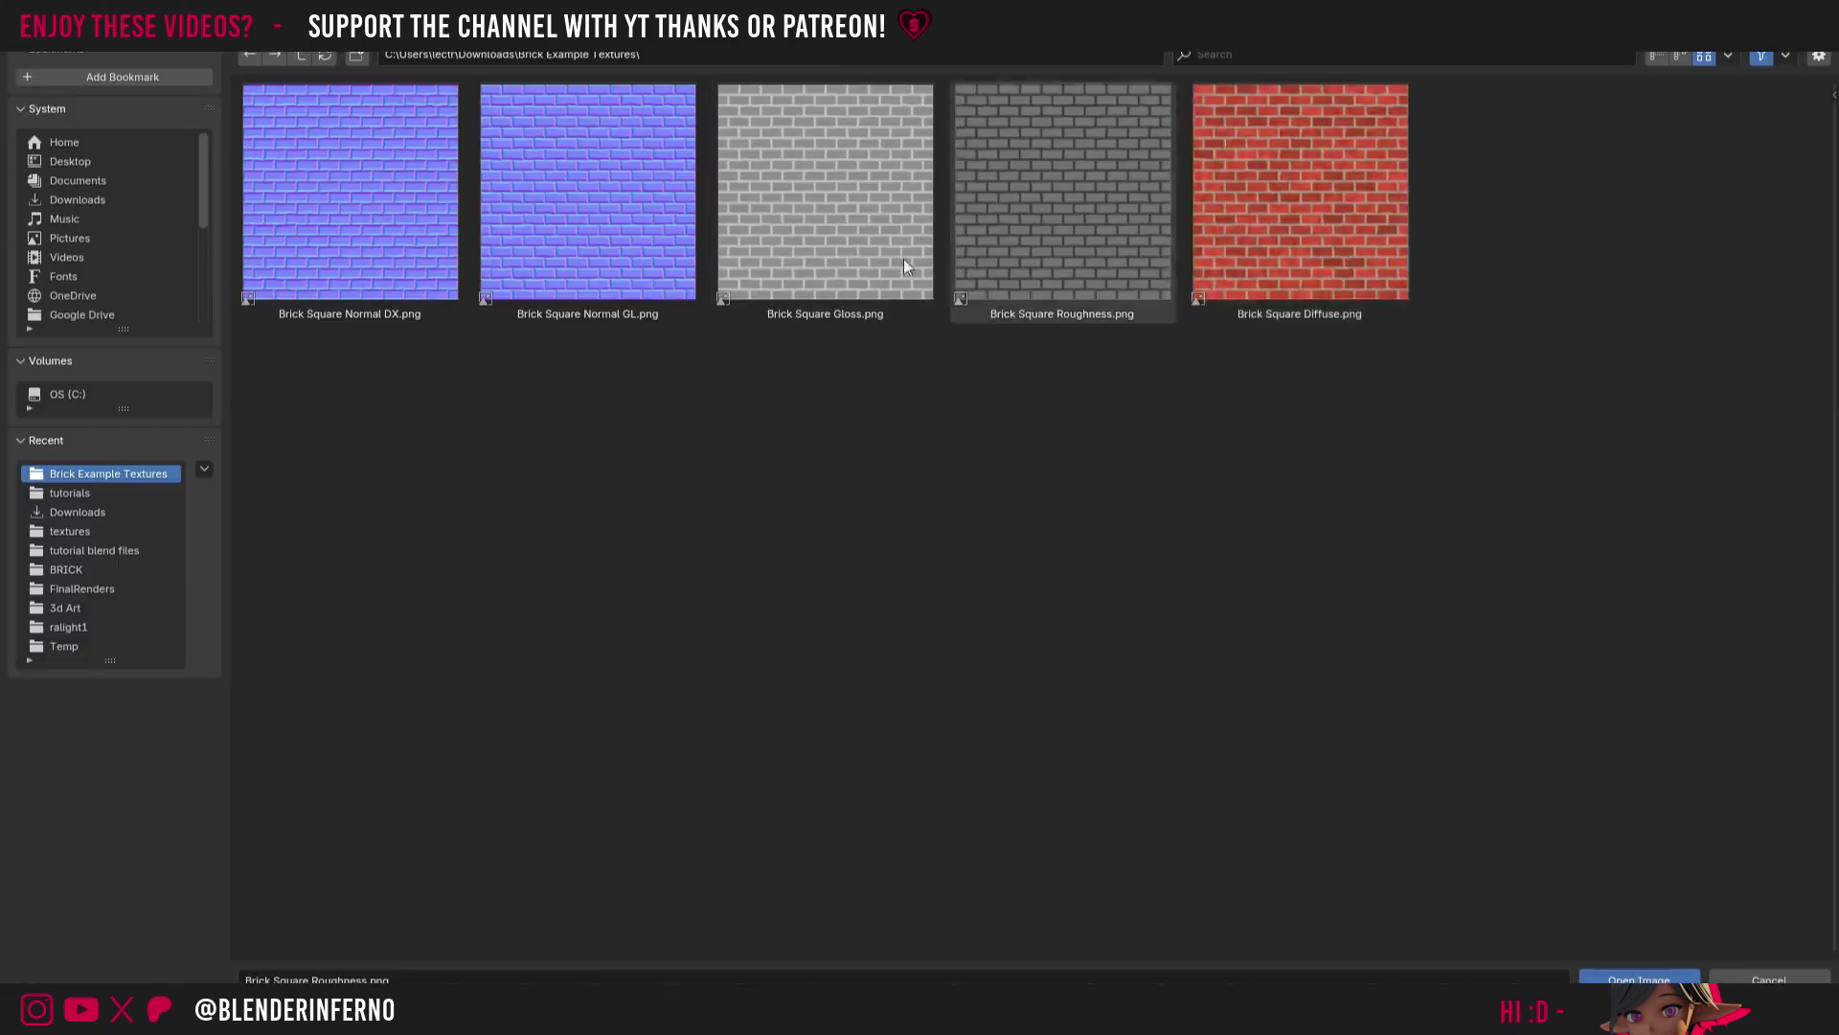
{"action": "left_click", "coordinate": [809, 225]}
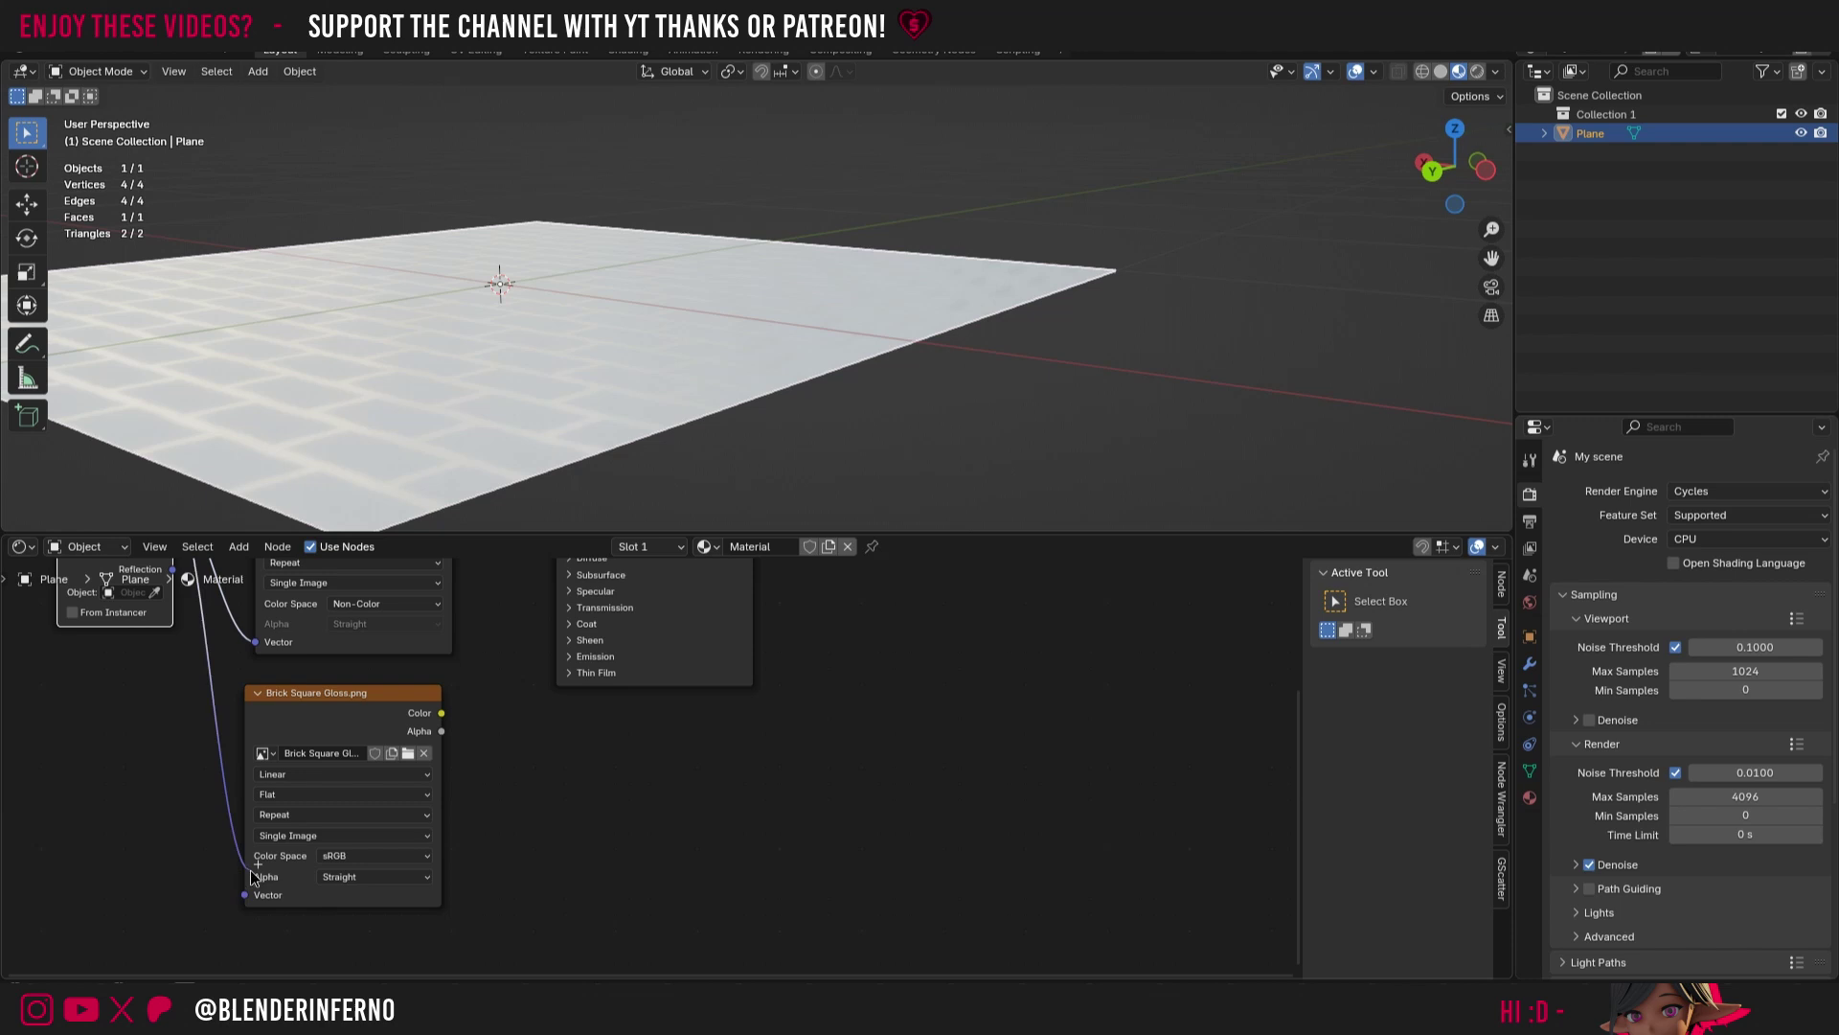
{"action": "left_click", "coordinate": [354, 857]}
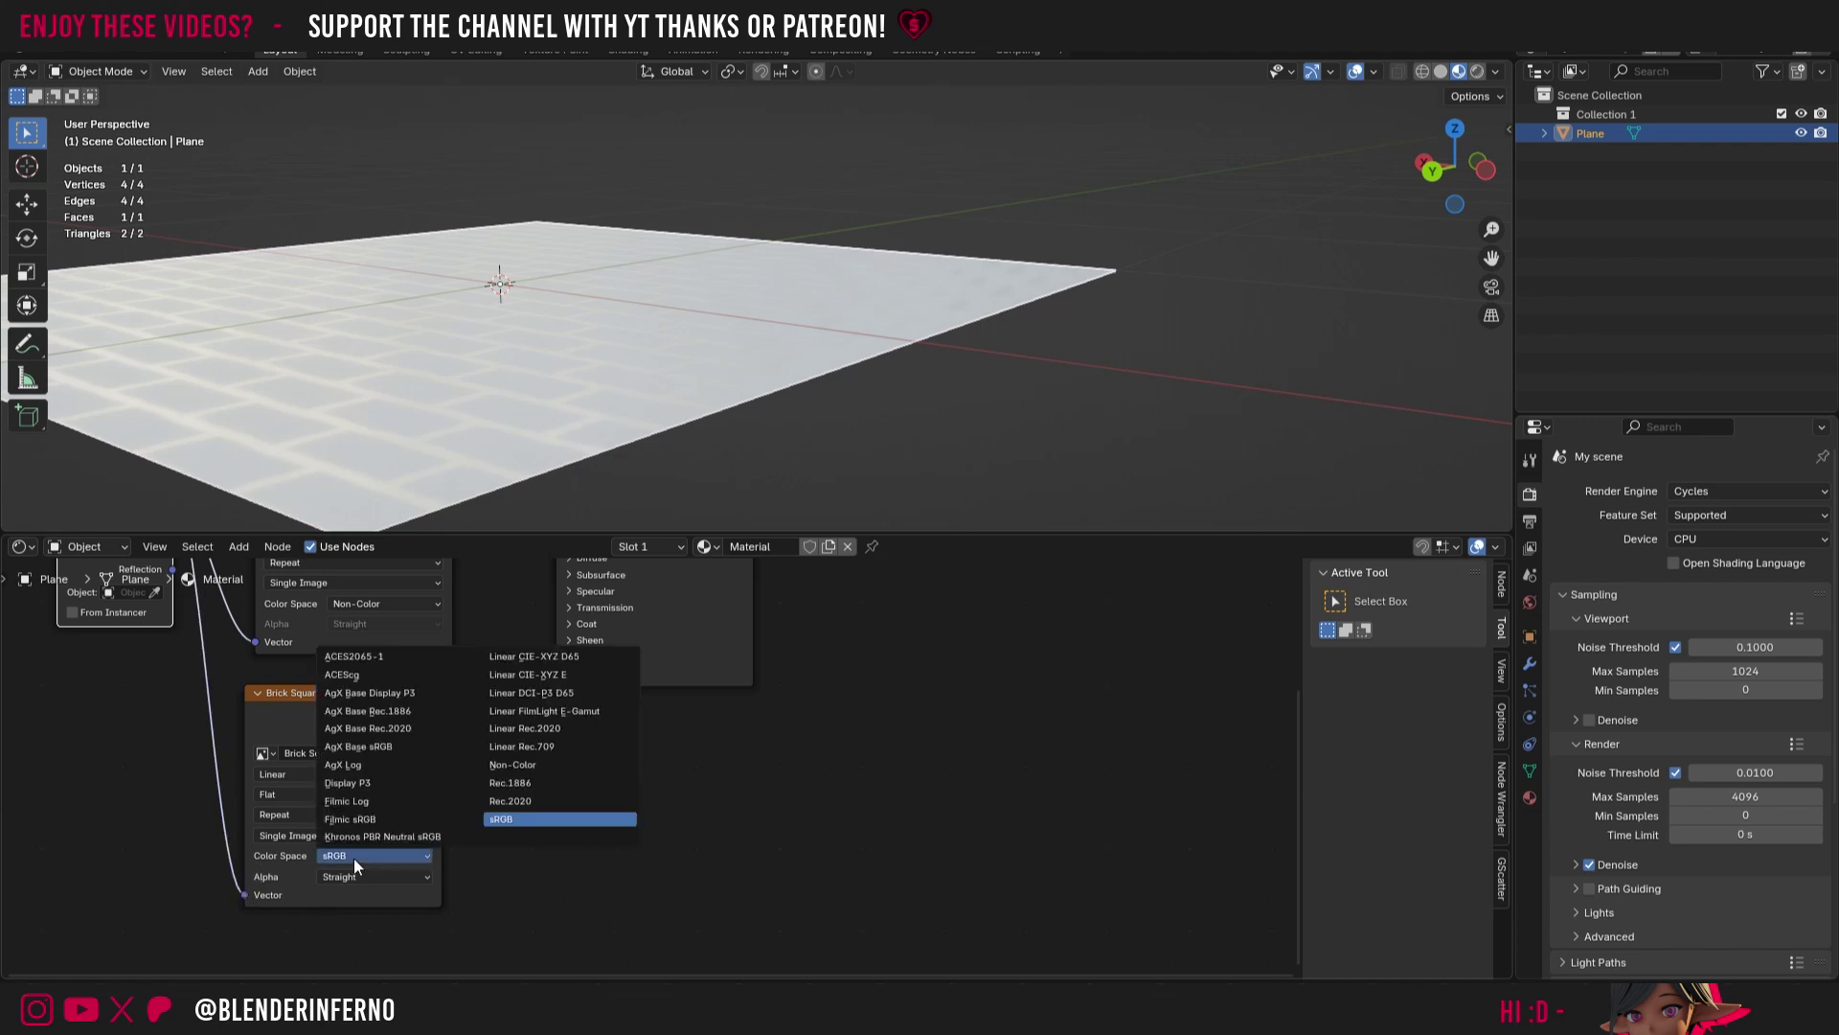
{"action": "left_click", "coordinate": [543, 764]}
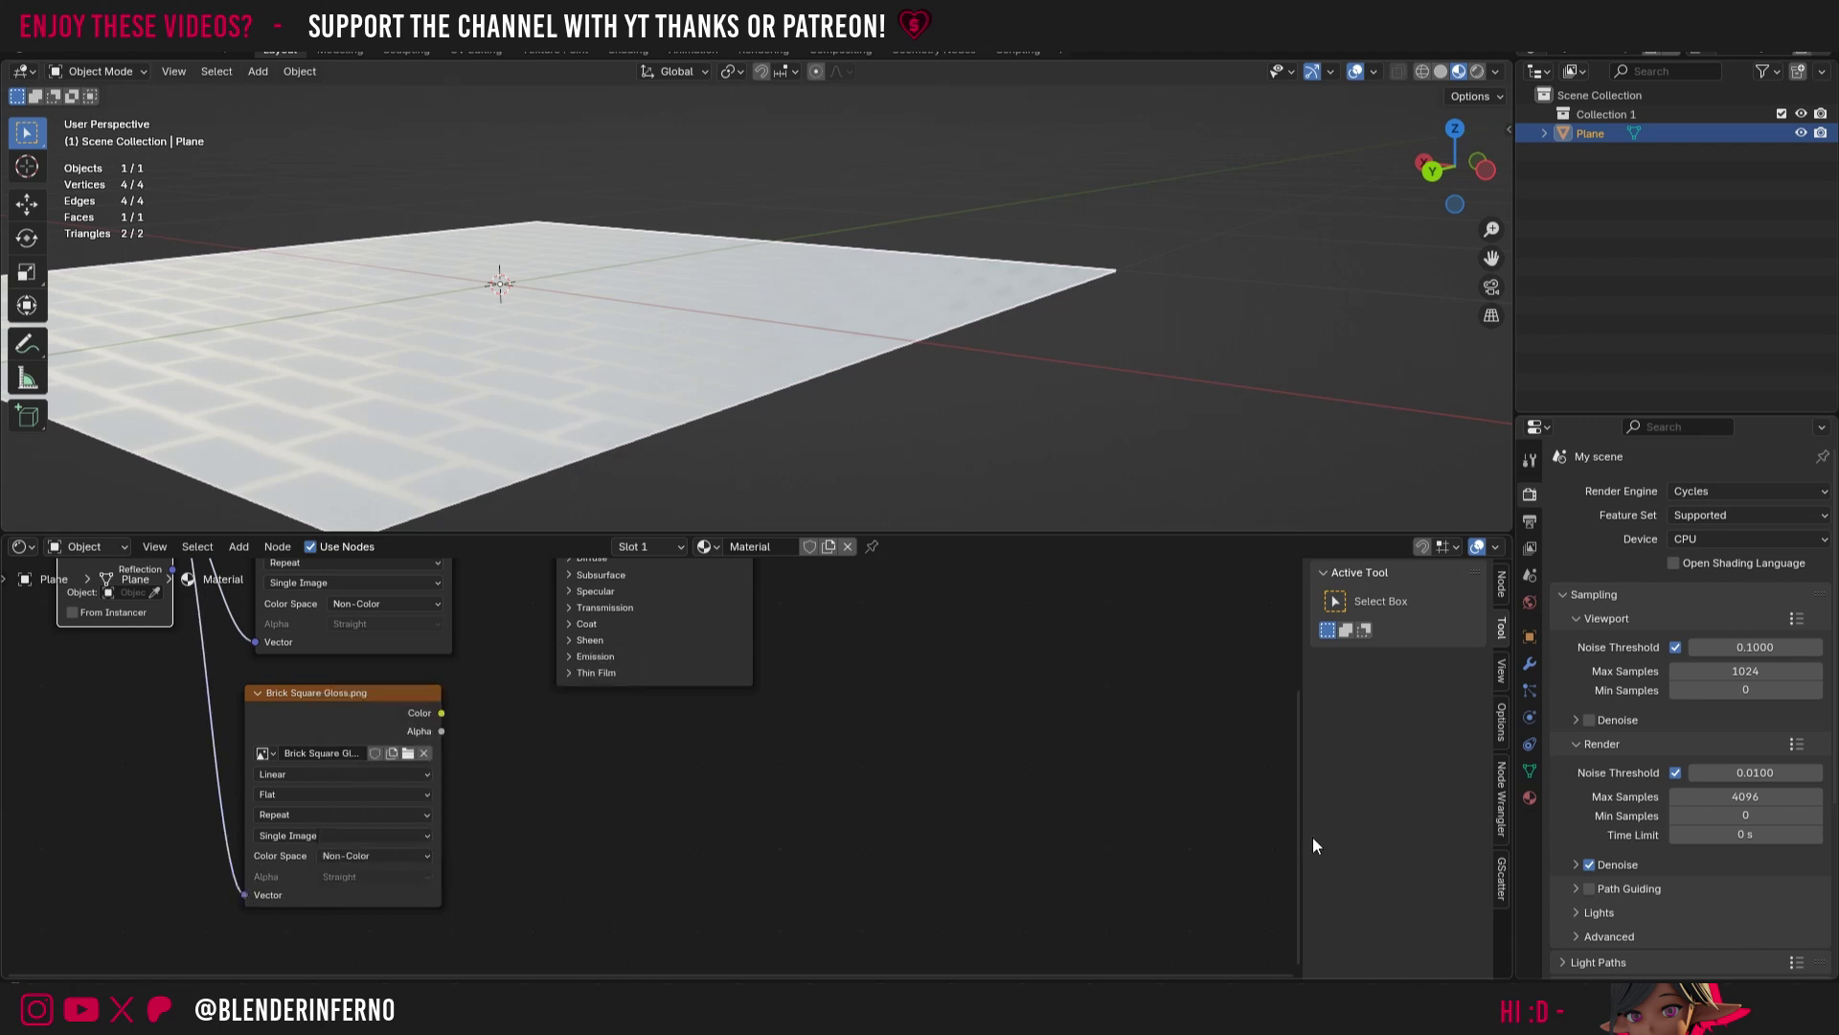
{"action": "scroll", "coordinate": [1296, 755], "scroll_direction": "up", "scroll_amount": 3, "text": "shift"}
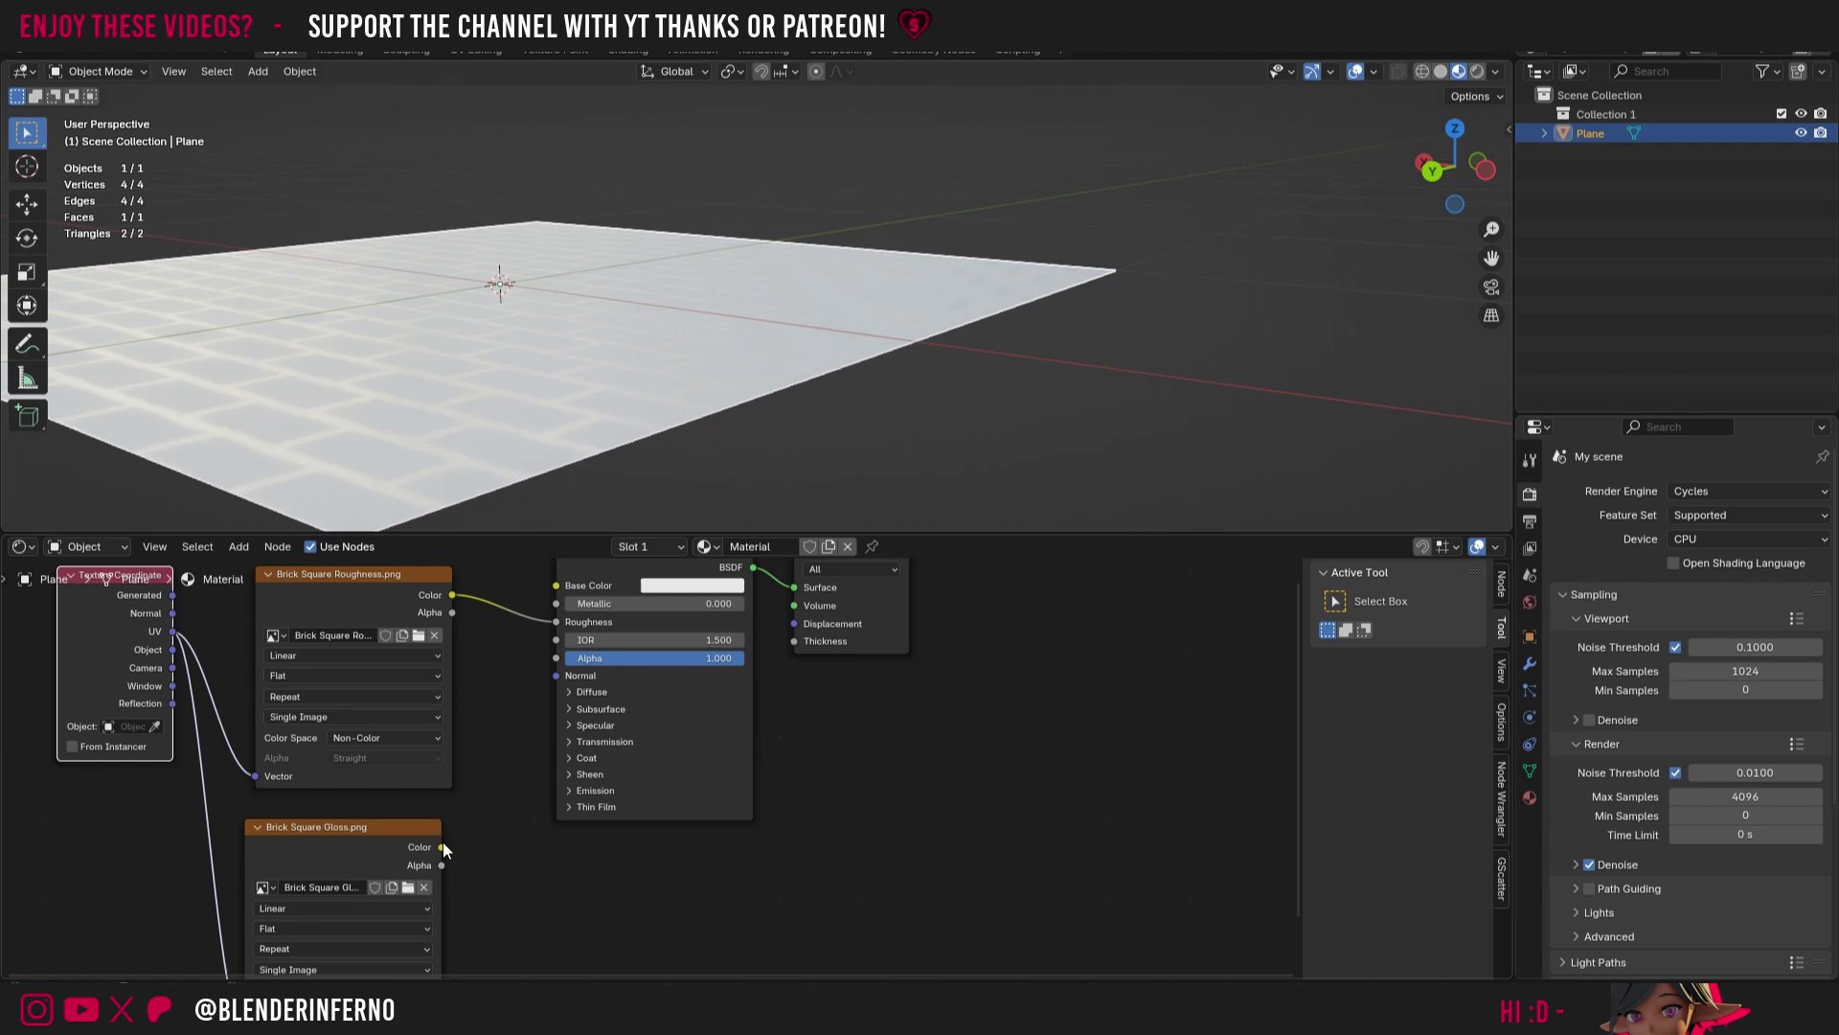
{"action": "left_click_drag", "start_coordinate": [440, 847], "coordinate": [555, 622]}
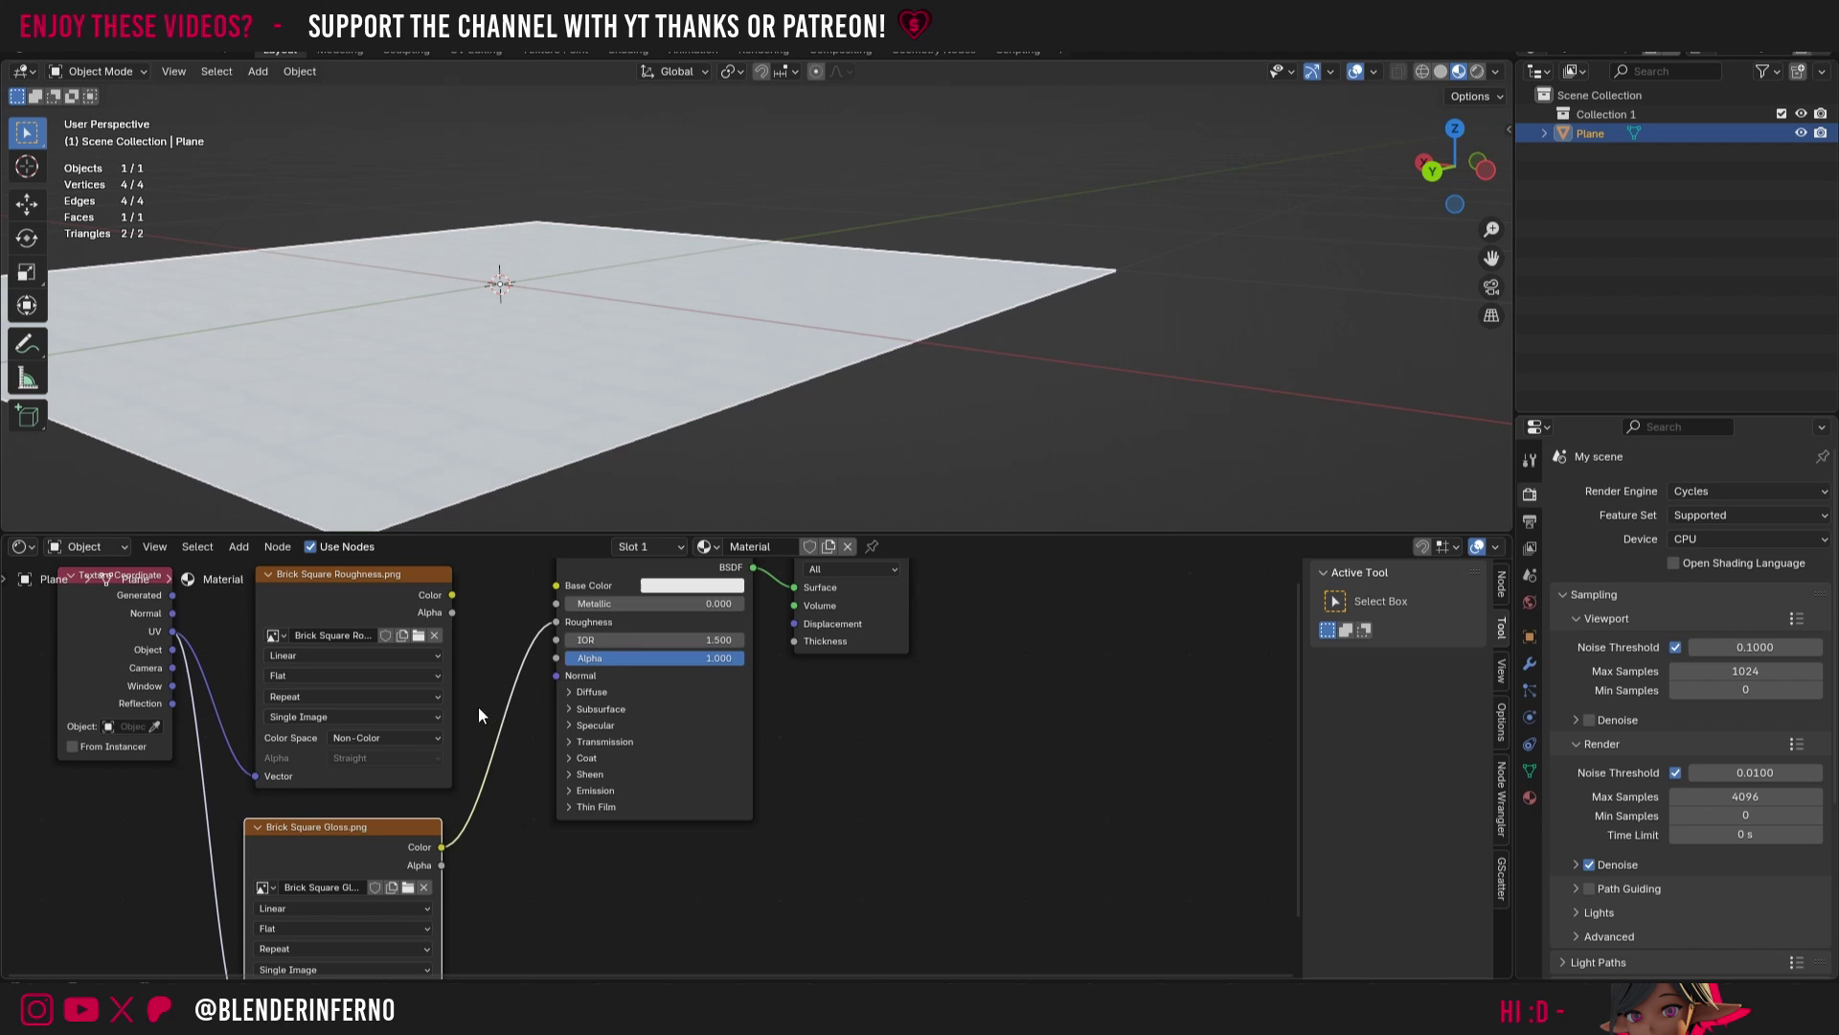
{"action": "left_click_drag", "start_coordinate": [451, 595], "coordinate": [560, 619]}
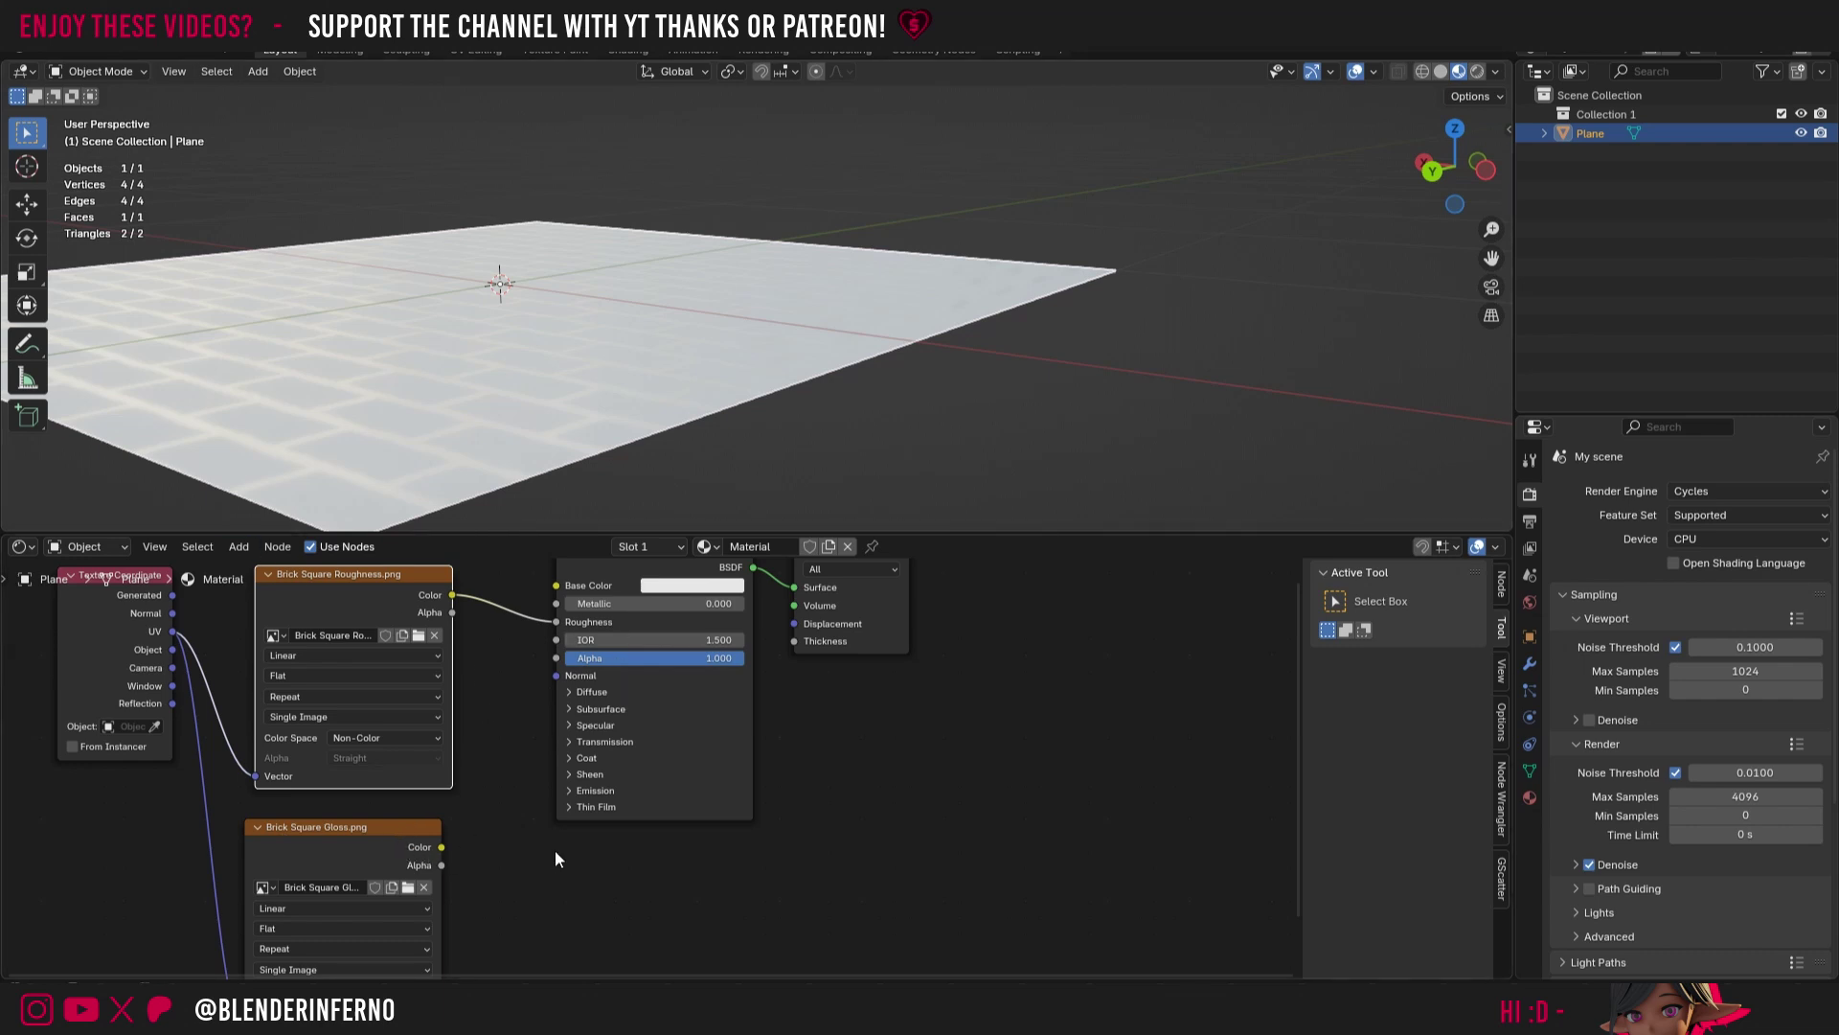
Step: Add an Invert Color node via 'inv' search and route the gloss Color through it into BSDF Roughness
{"action": "key", "text": "shift+a"}
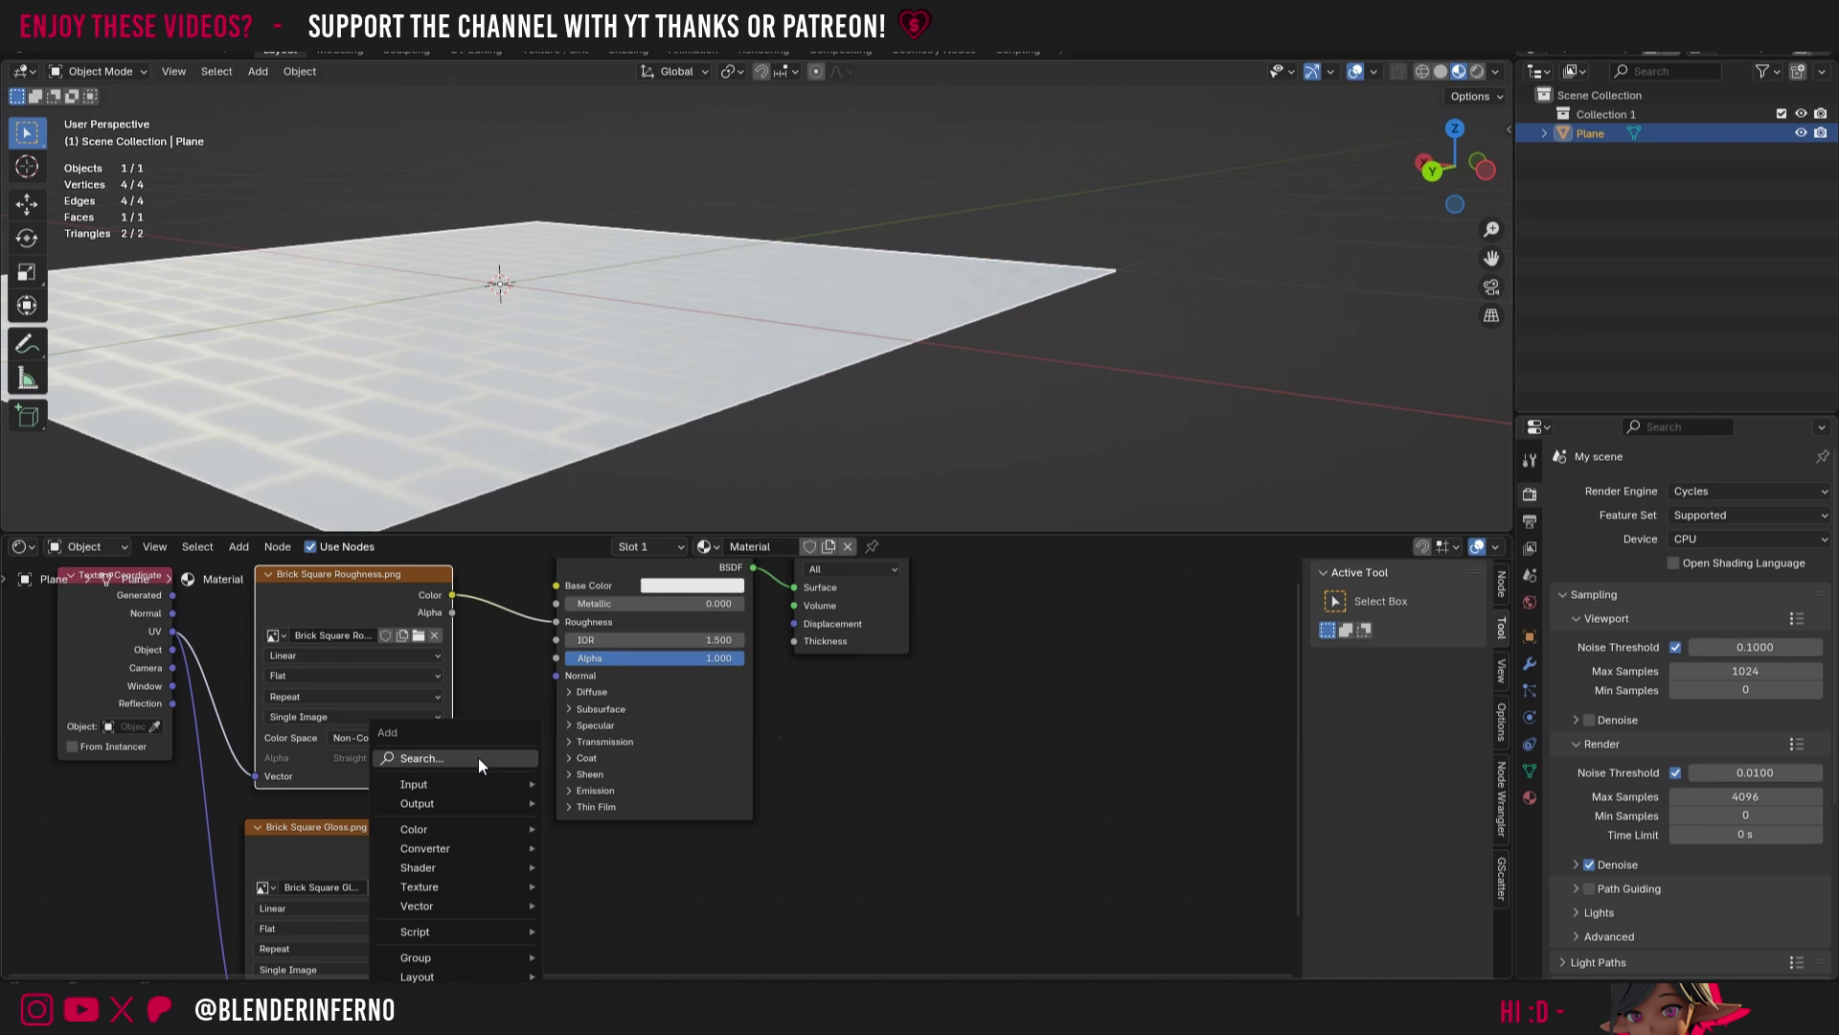
{"action": "left_click", "coordinate": [479, 759]}
{"action": "type", "text": "inver"}
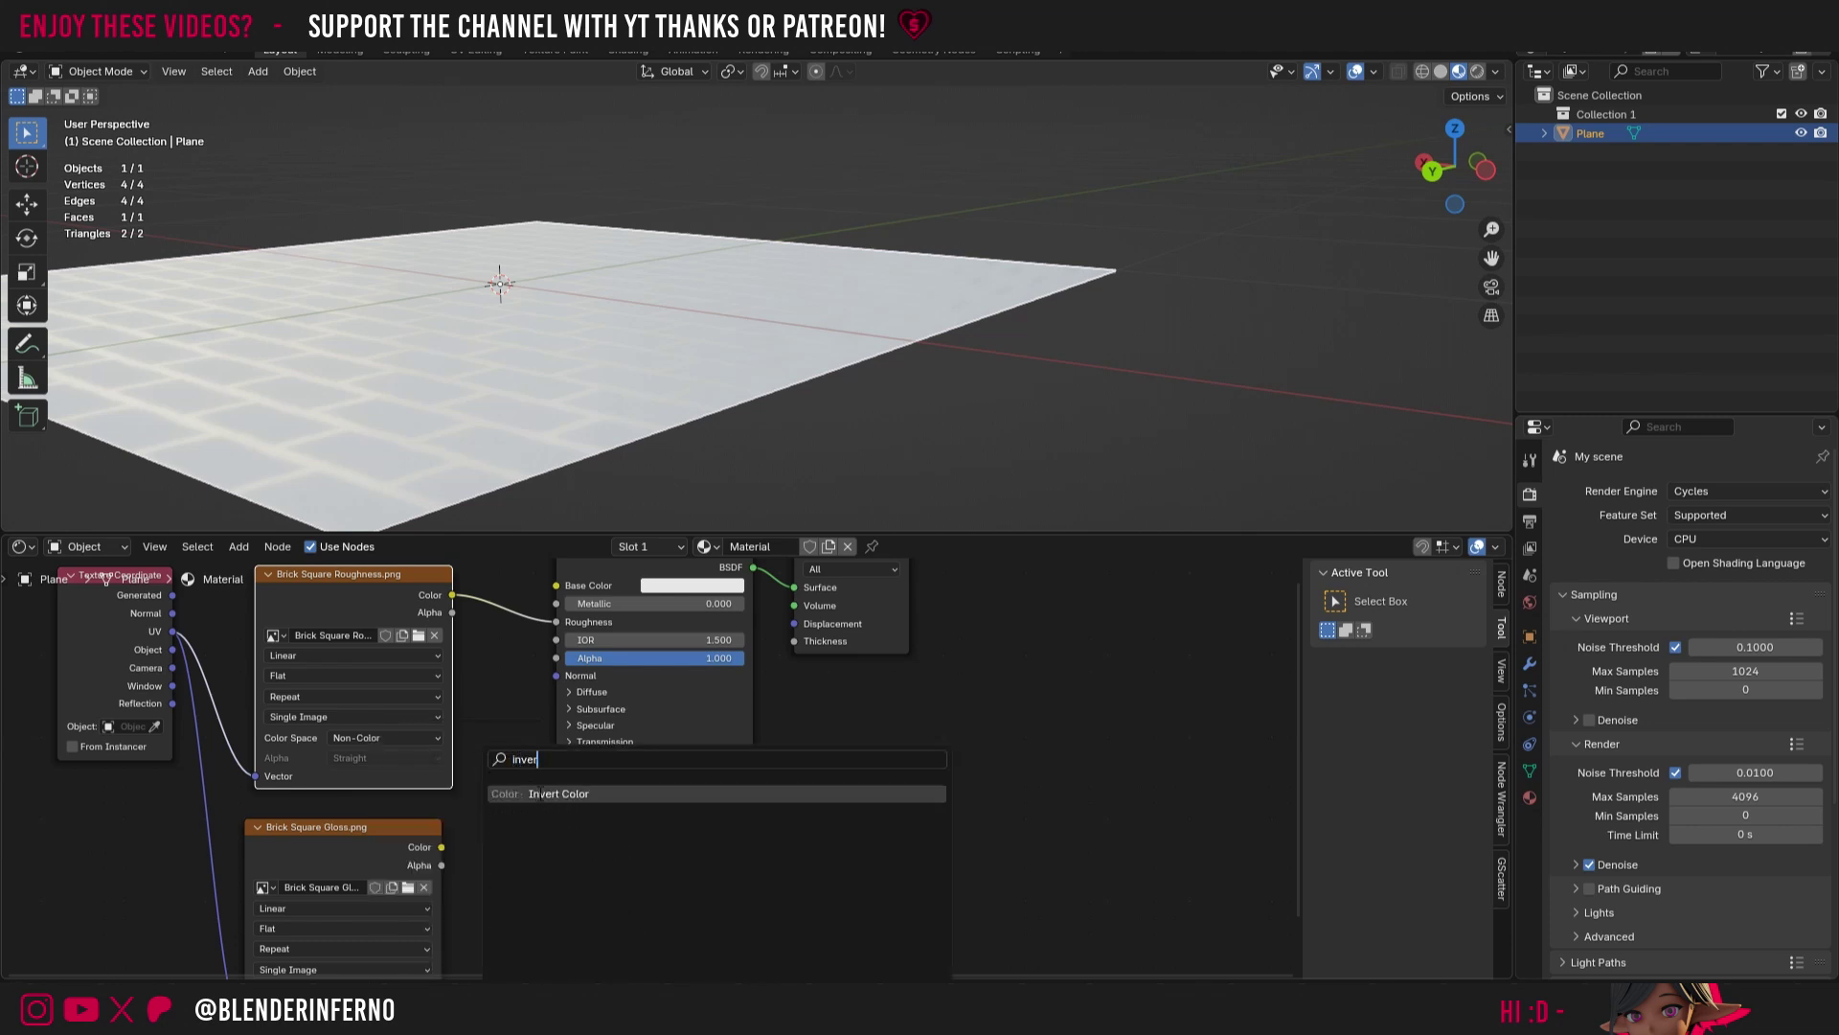
{"action": "key", "text": "Return"}
{"action": "left_click", "coordinate": [458, 789]}
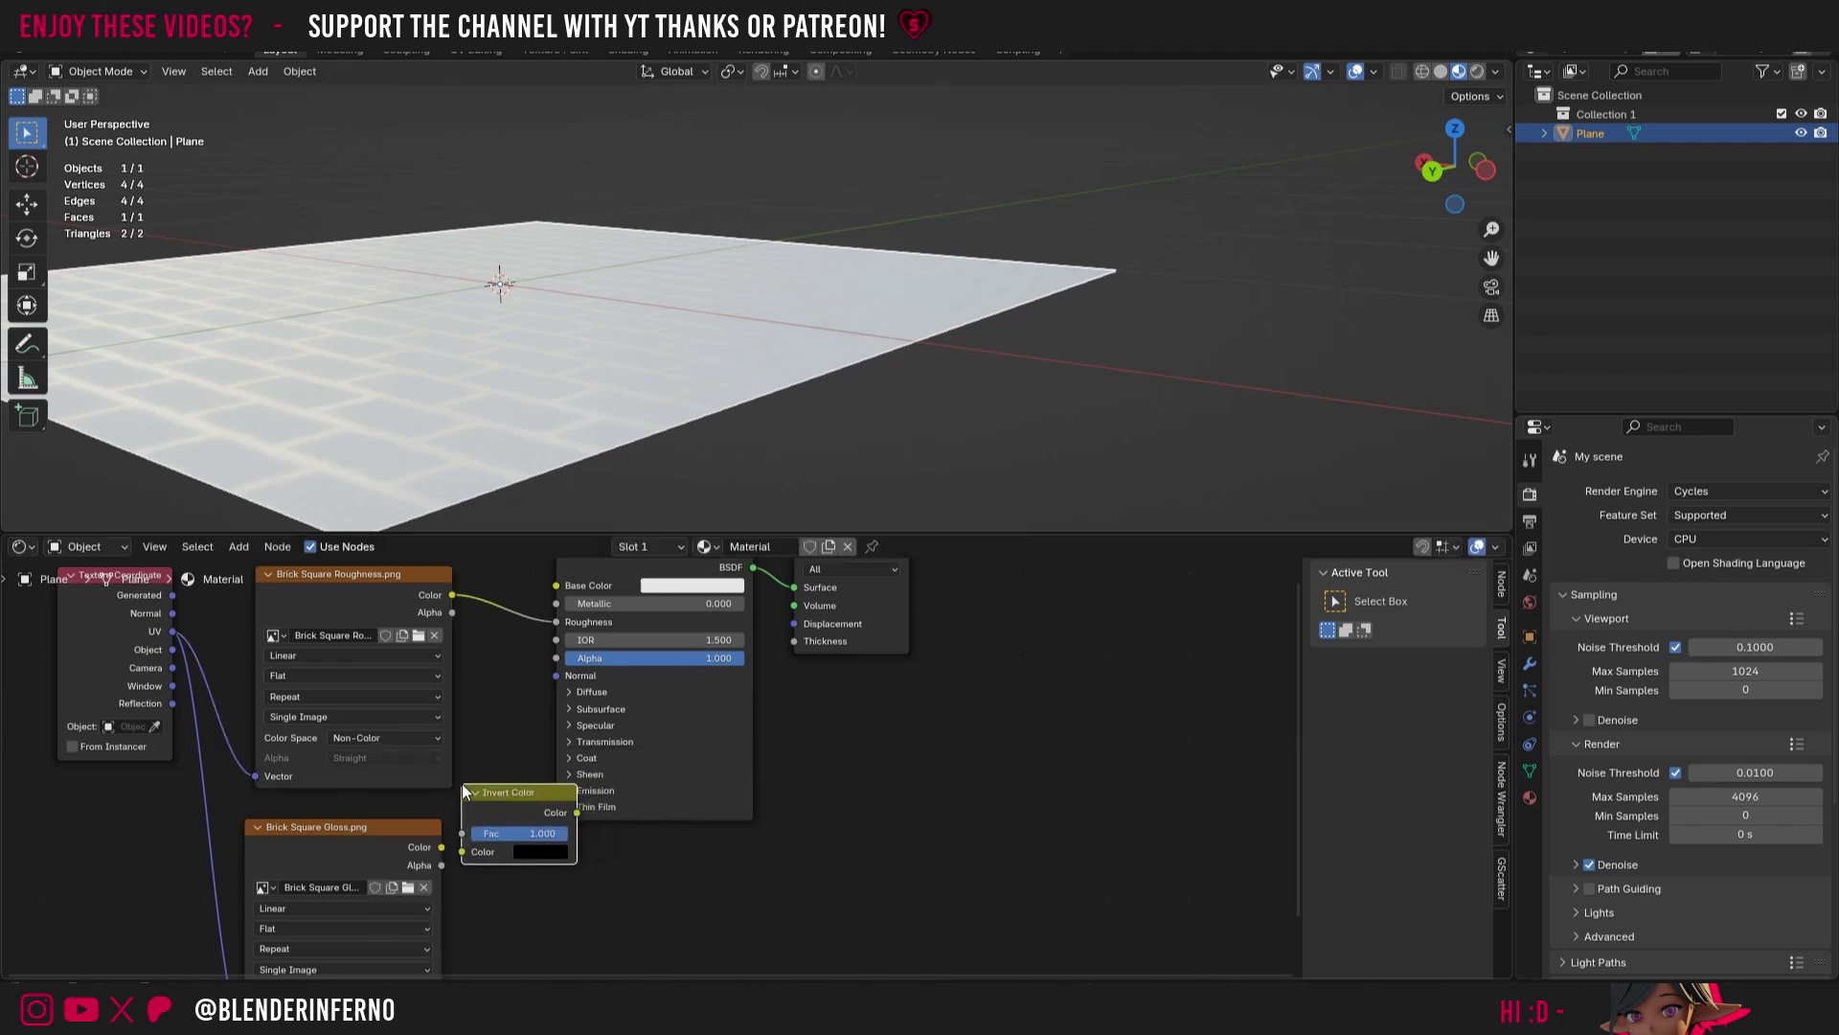
{"action": "mouse_move", "coordinate": [441, 847]}
{"action": "left_mouse_down"}
{"action": "mouse_move", "coordinate": [484, 867]}
{"action": "mouse_move", "coordinate": [462, 852]}
{"action": "left_mouse_up"}
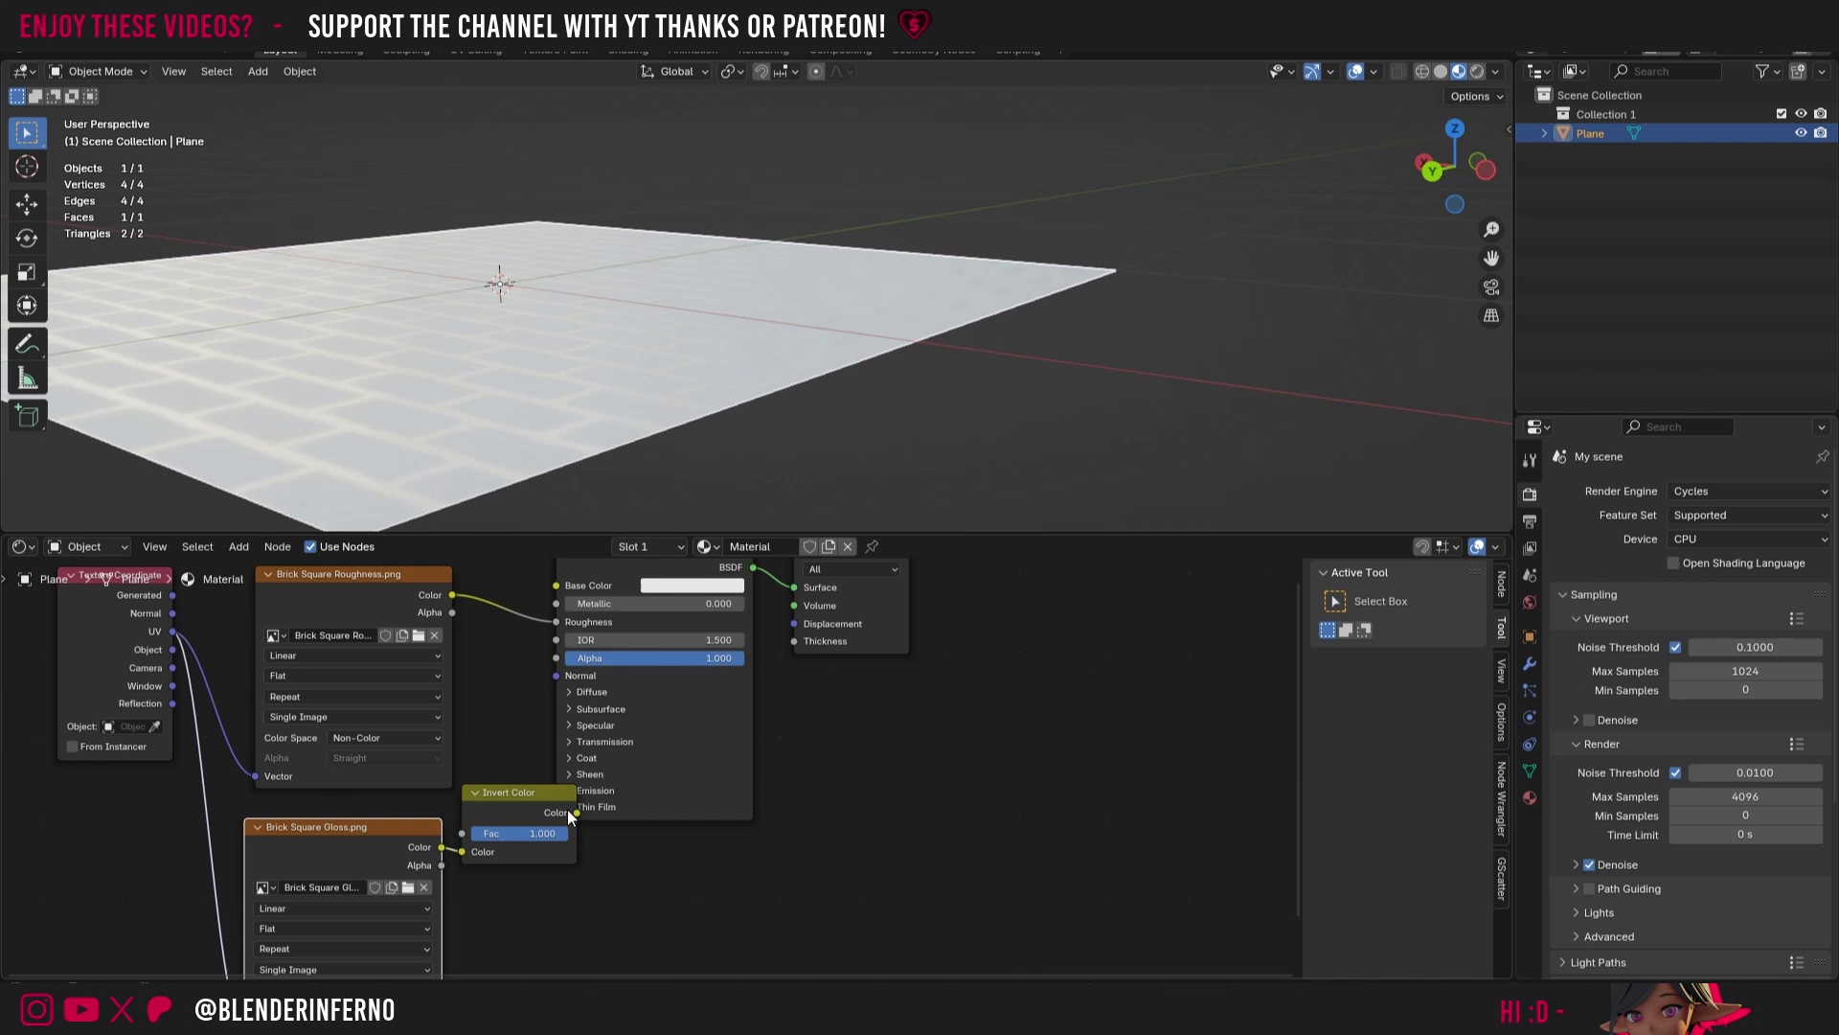
{"action": "left_click_drag", "start_coordinate": [576, 812], "coordinate": [598, 630]}
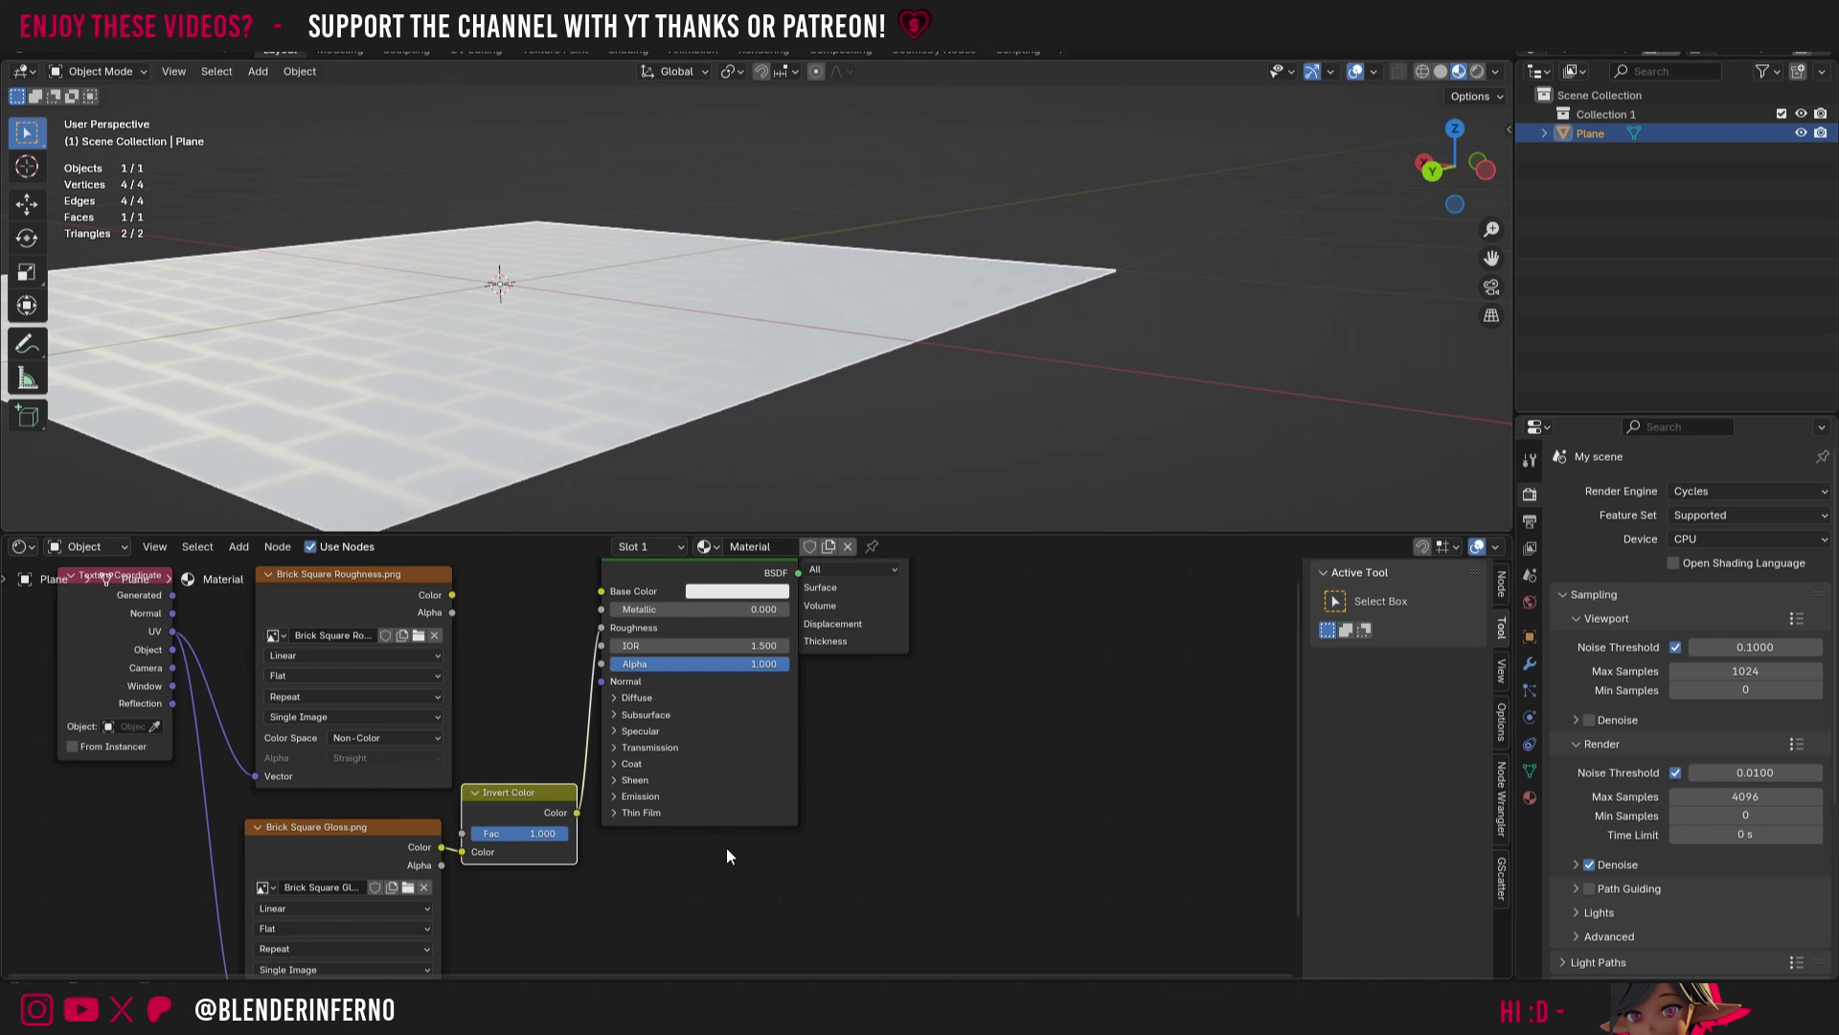
Step: Drag the Principled BSDF node rightward so Material Output shifts right, leaving room in the layout
{"action": "left_click_drag", "start_coordinate": [727, 576], "coordinate": [776, 627]}
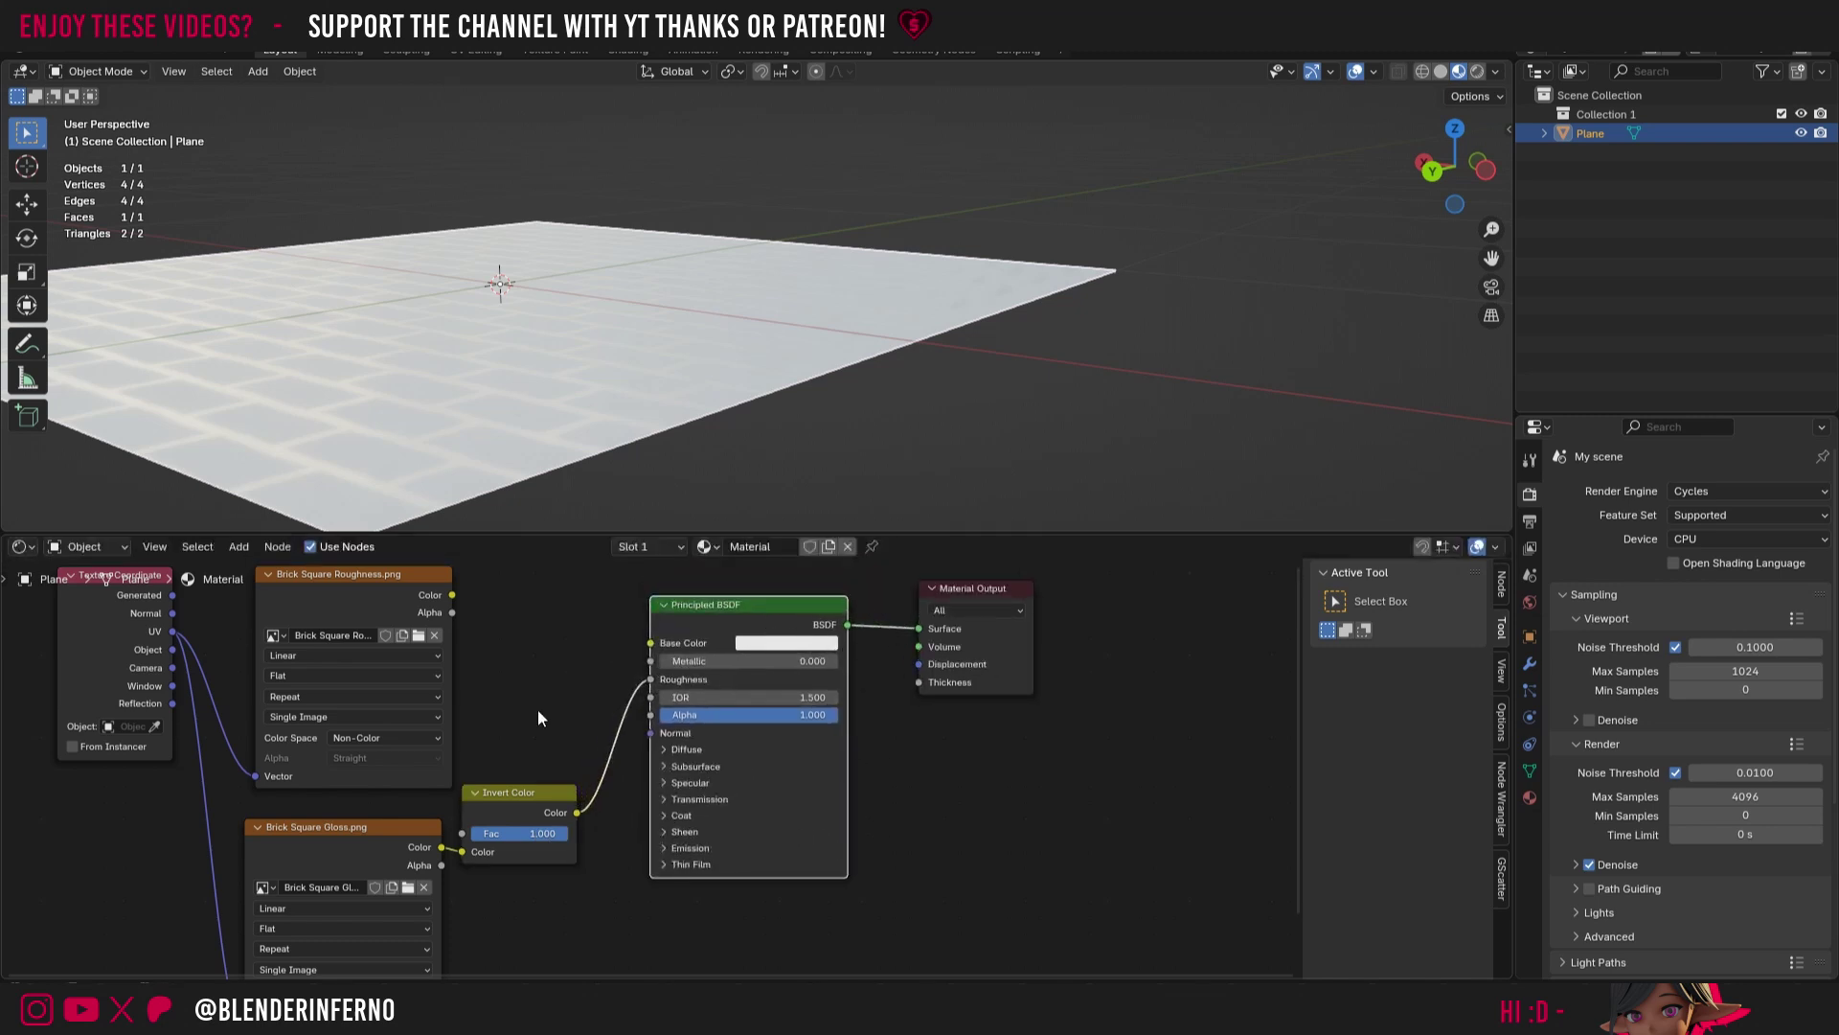